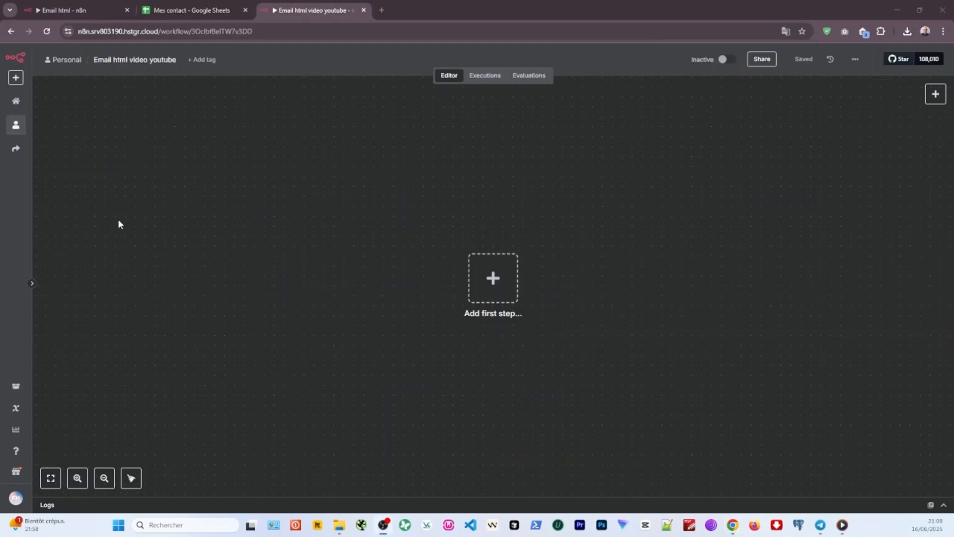
Close the extra workflow tab and add a Telegram On message trigger as the first step of the Email html video youtube workflow.
left_click(127, 10)
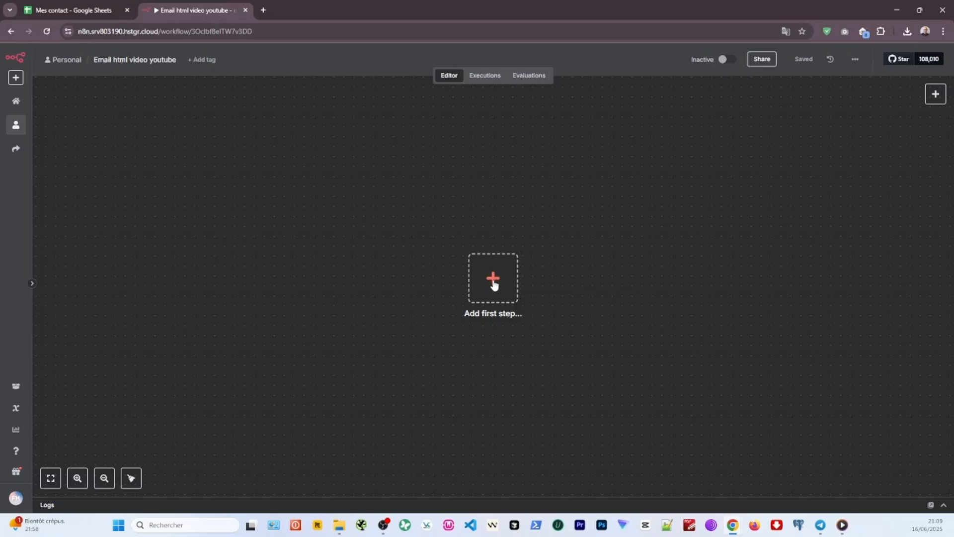
left_click_drag(494, 284, 449, 273)
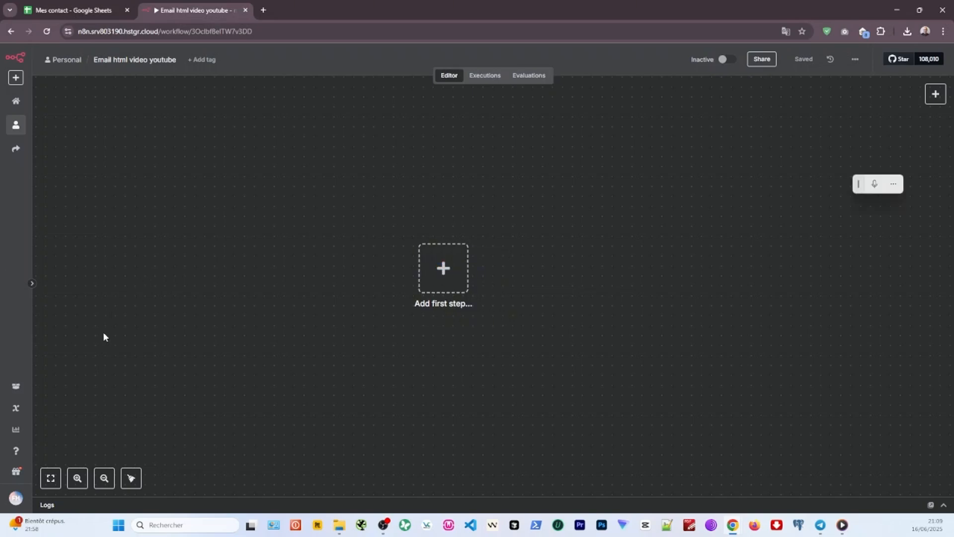
left_click(438, 272)
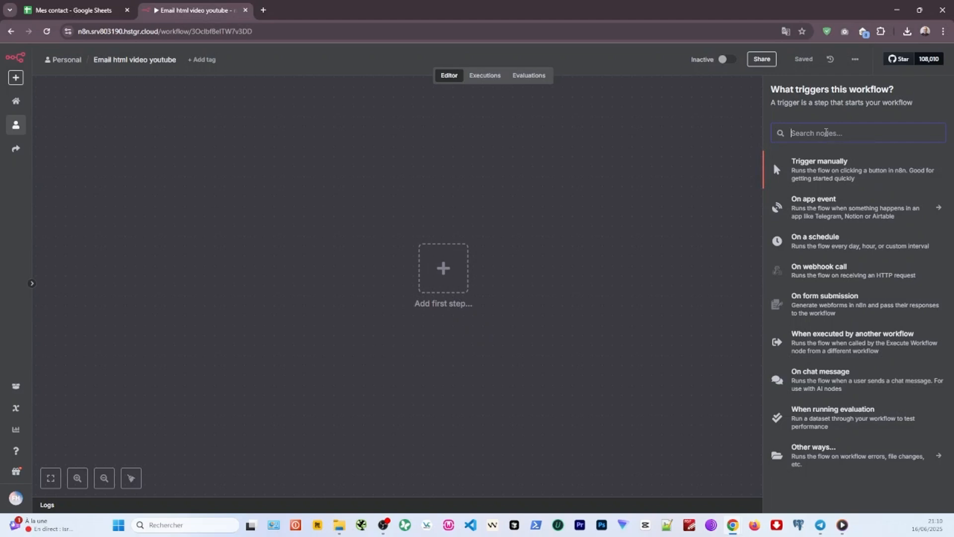
type("te")
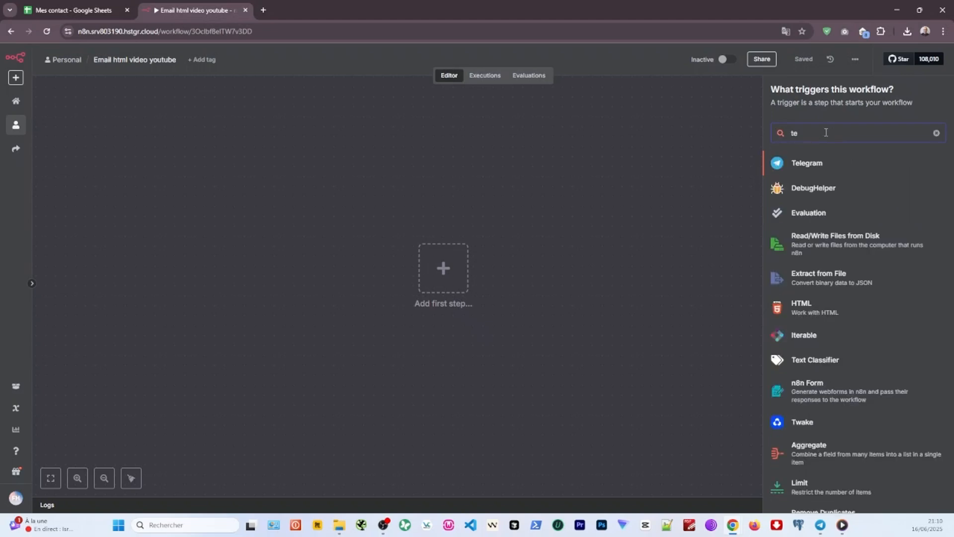
left_click(813, 163)
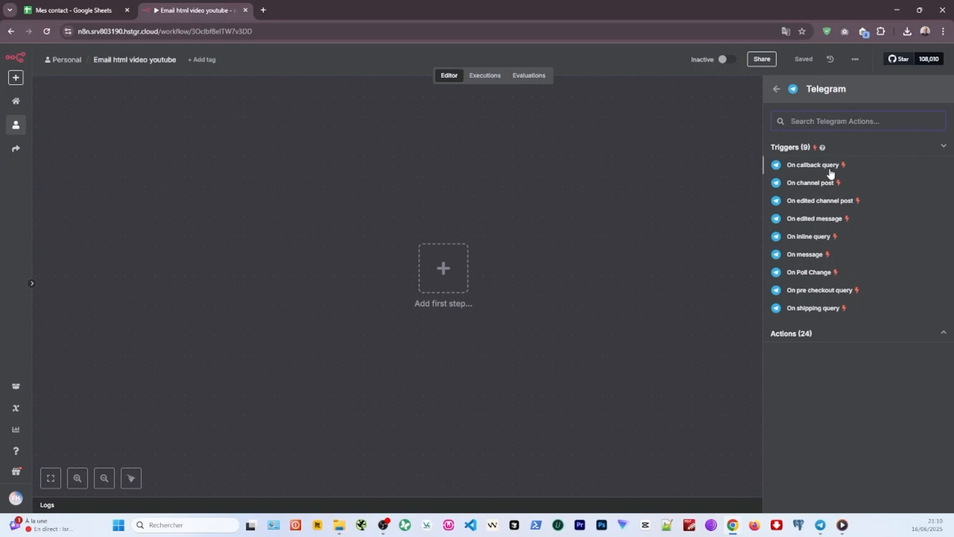
left_click(803, 255)
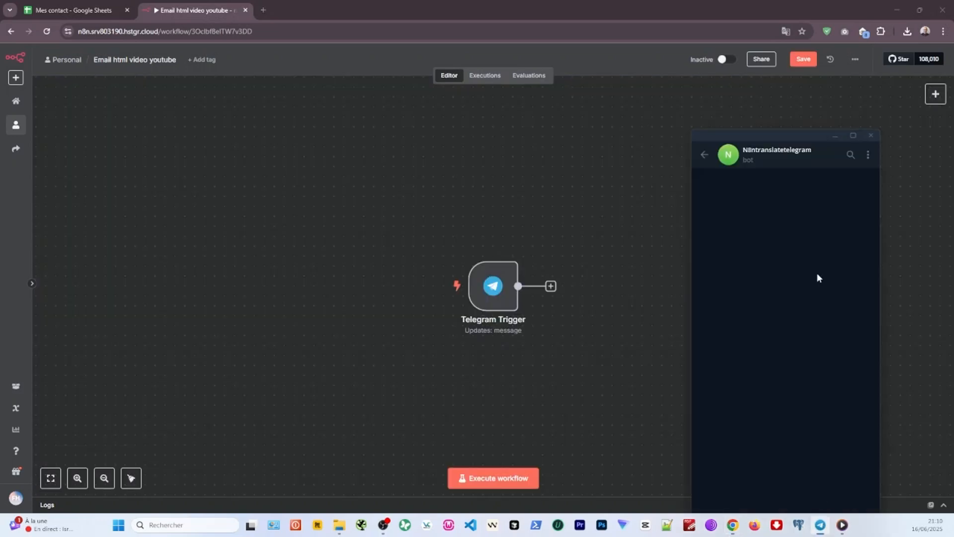
Place the Telegram bot chat beside the browser, and test the trigger by running the workflow with the message "salut".
left_click_drag(803, 135, 843, 91)
left_click_drag(267, 259, 267, 249)
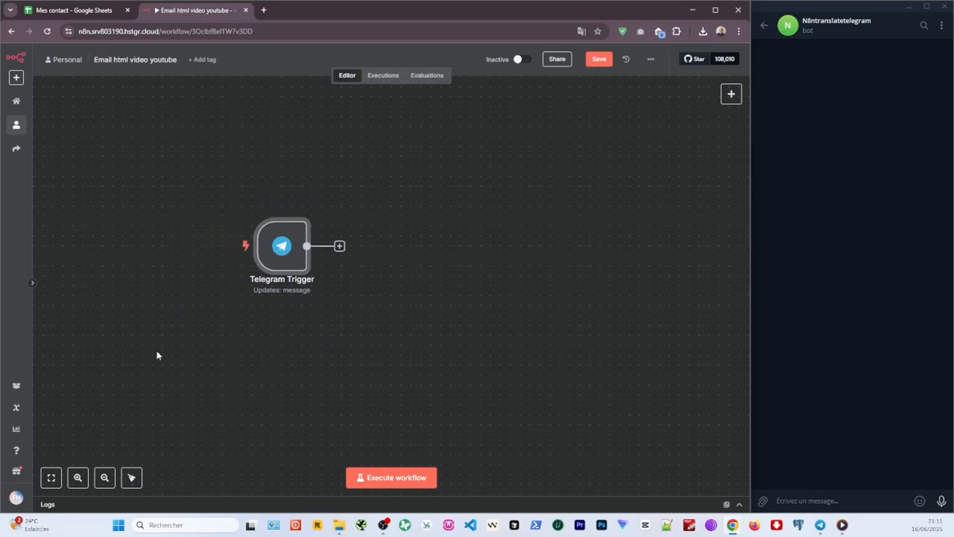
left_click(784, 498)
type("salut")
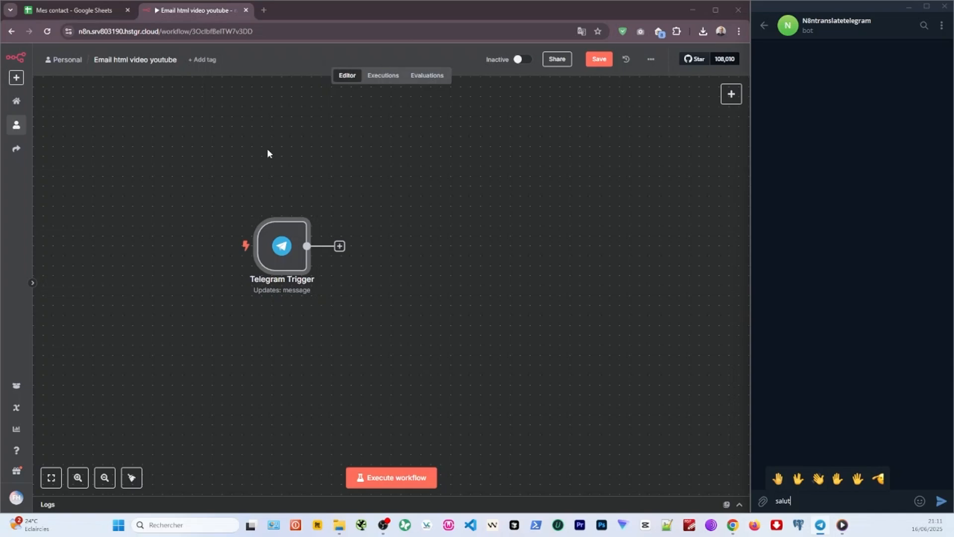
mouse_move(295, 267)
left_click(393, 478)
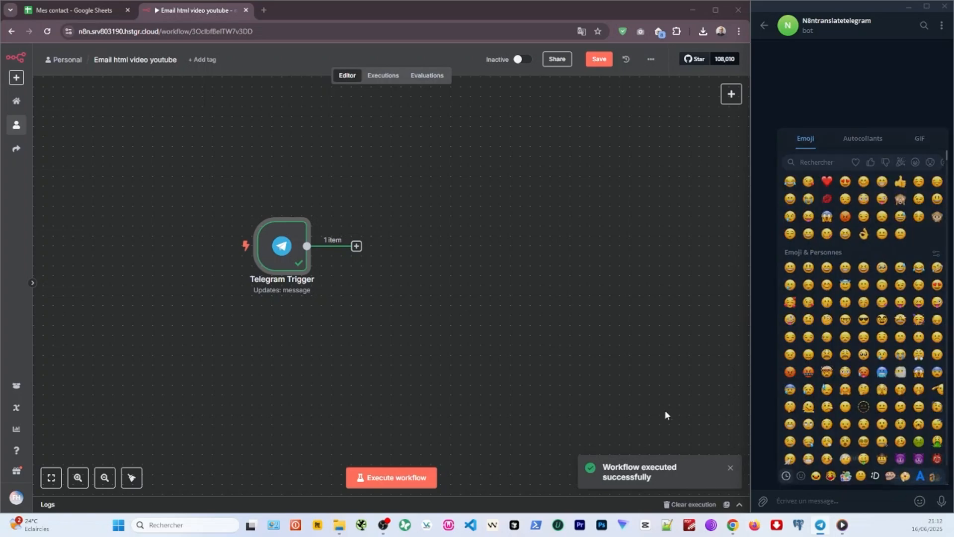
Examine the Telegram Trigger's output data, especially the text field of the received message.
double_click(282, 242)
left_click(402, 62)
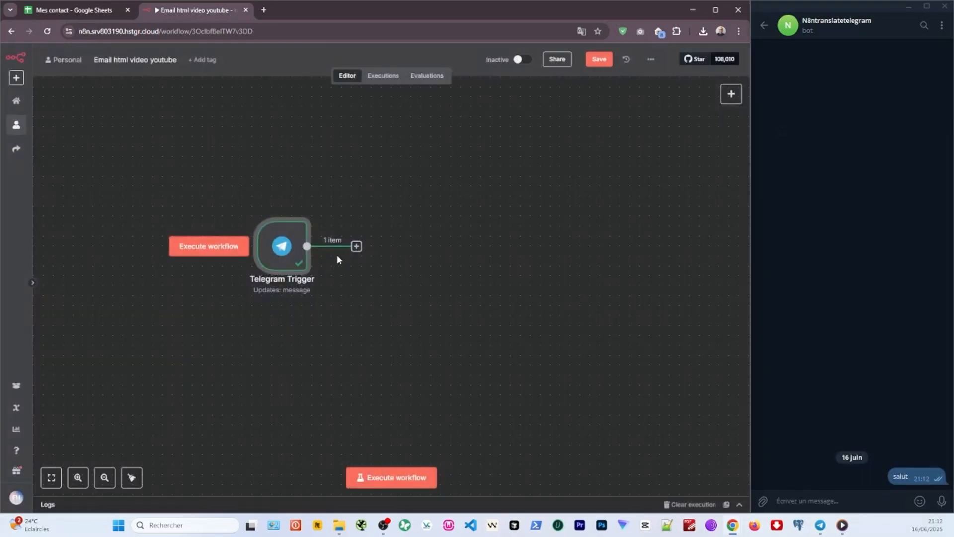
double_click(282, 246)
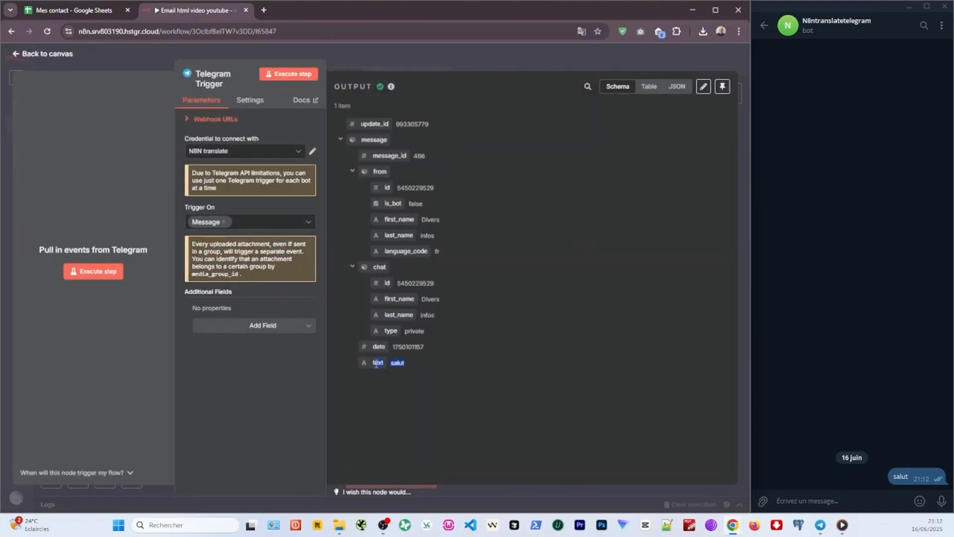
key("Escape")
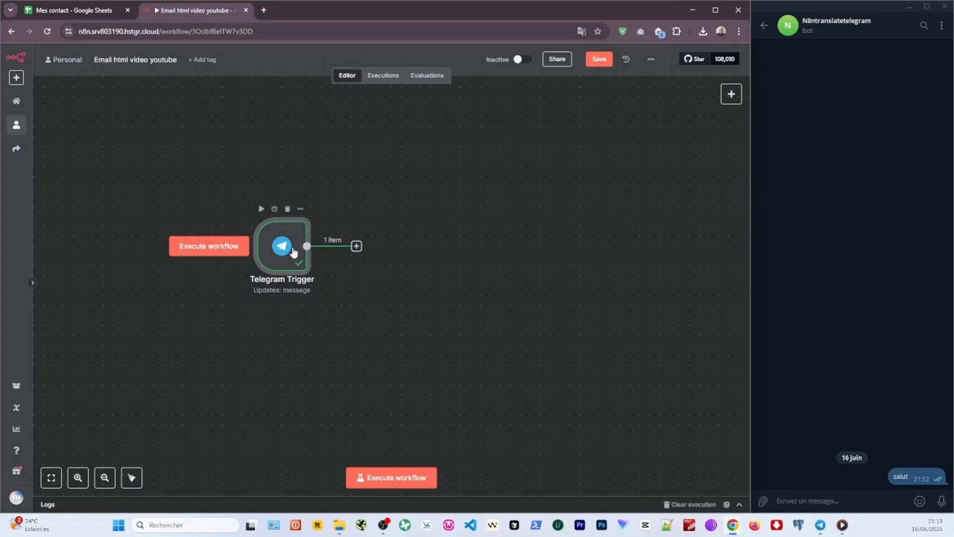
Add a Switch node connected after the Telegram Trigger.
left_click(357, 247)
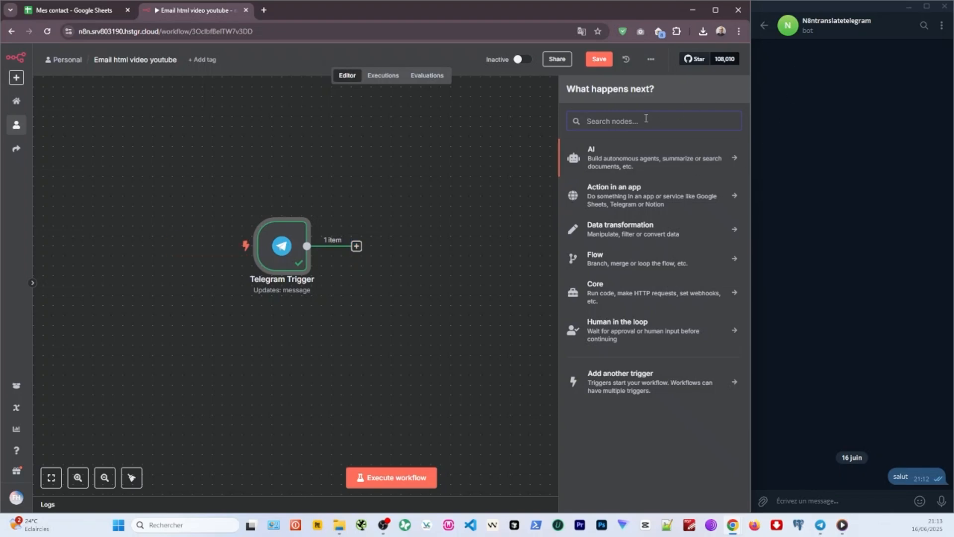
type("swi")
key("Return")
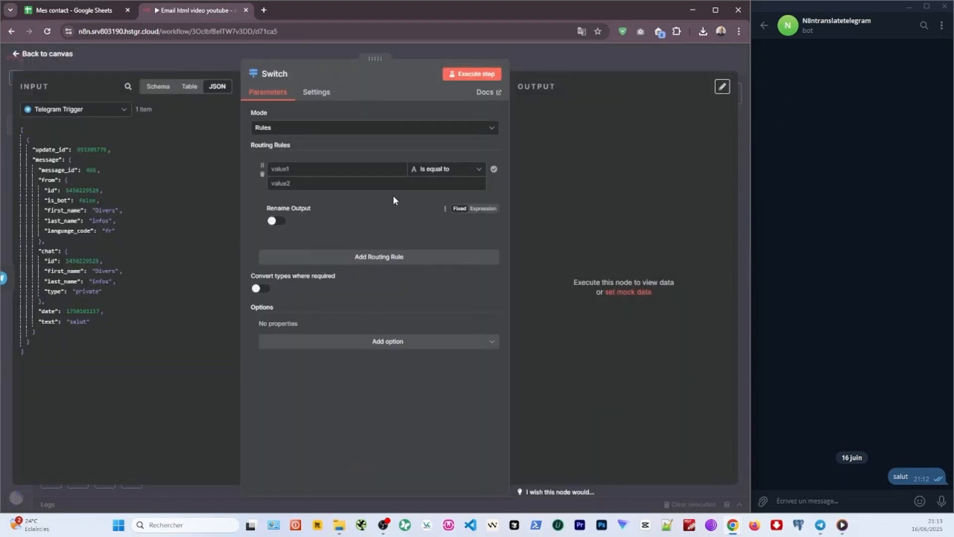
left_click(544, 52)
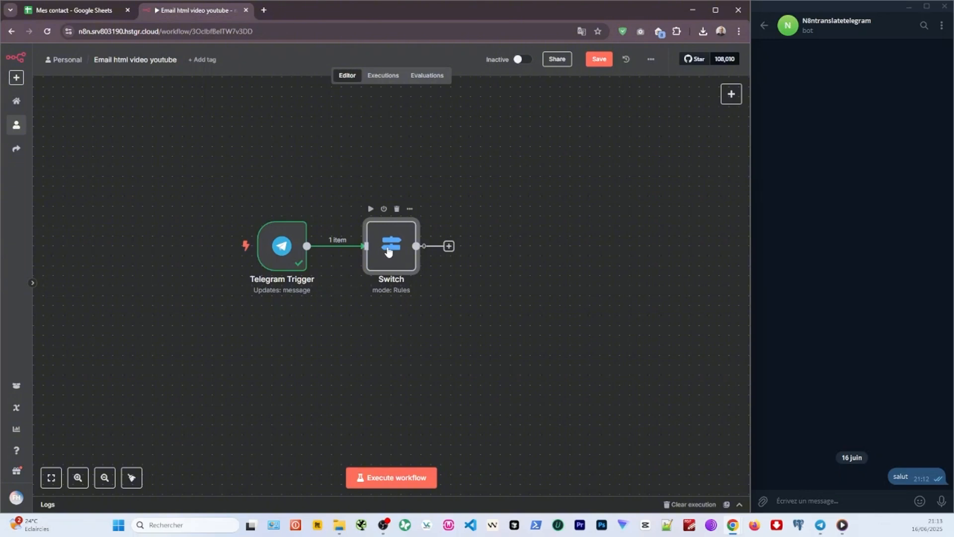
Map the incoming message text, {{ $json.message.text }}, as the first value of the Switch node's routing rule.
double_click(389, 252)
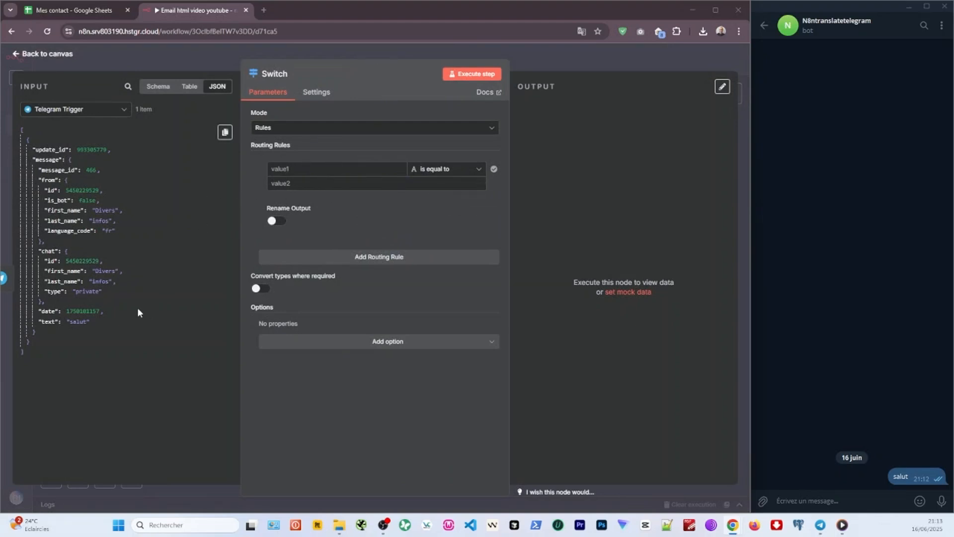
left_click_drag(47, 322, 55, 323)
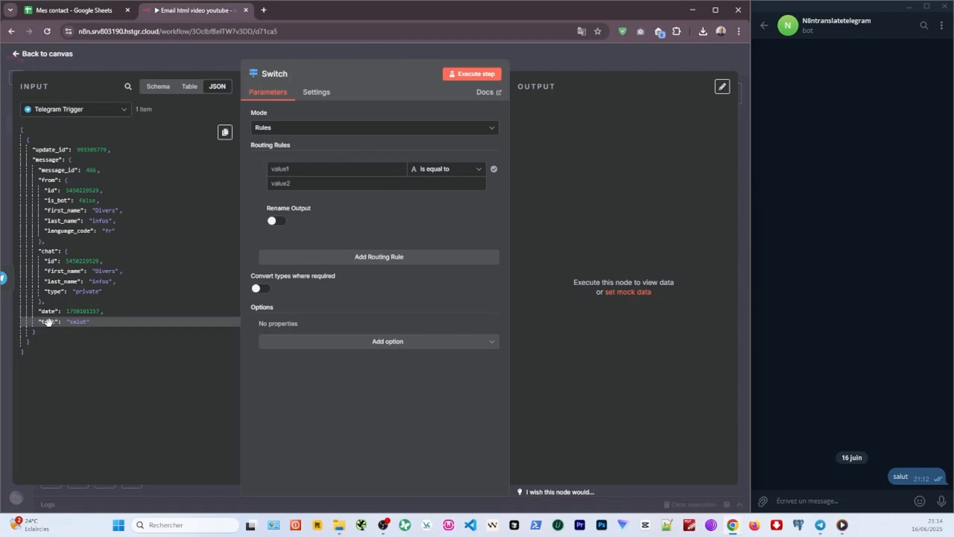
left_click_drag(48, 322, 288, 170)
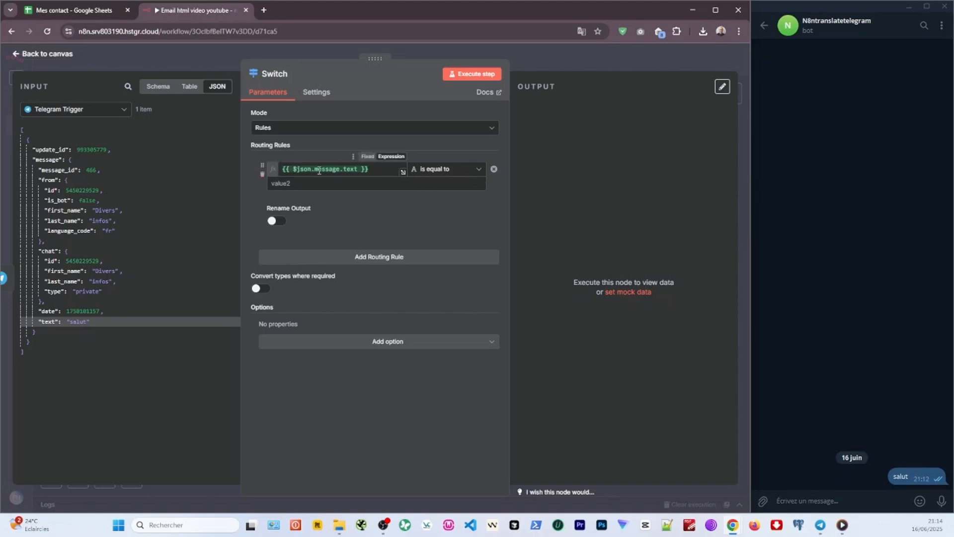
Review the comparison operators offered for each data type and compare those types with the fields in the Telegram input data.
left_click(444, 169)
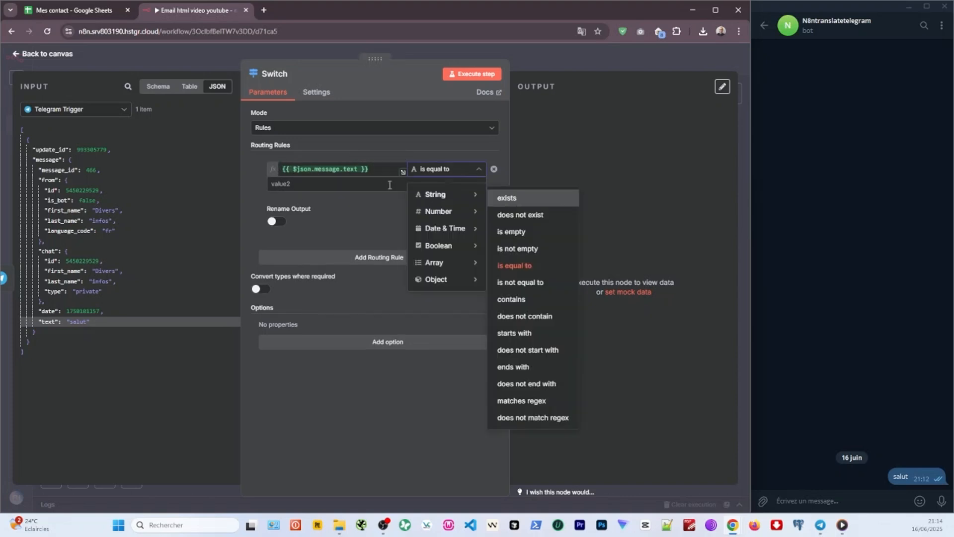
mouse_move(448, 243)
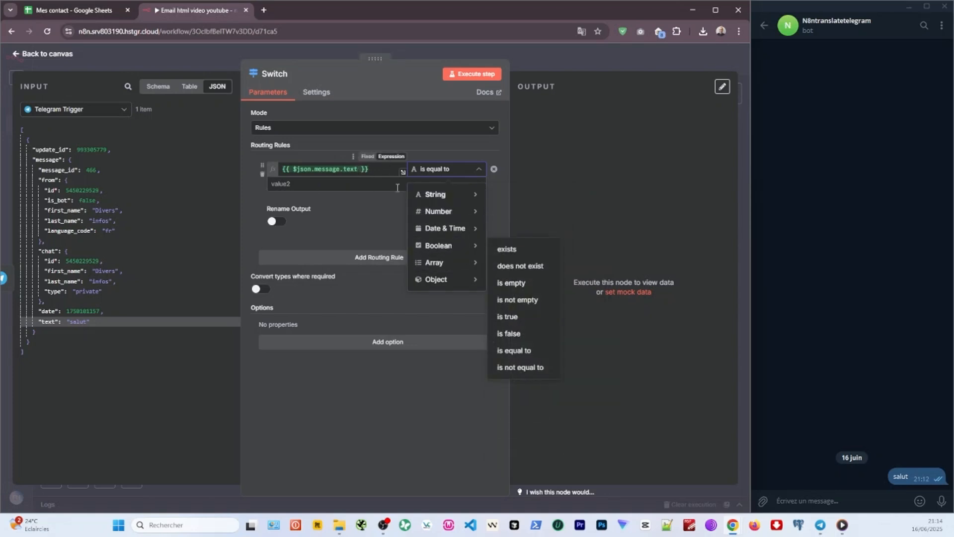
mouse_move(446, 214)
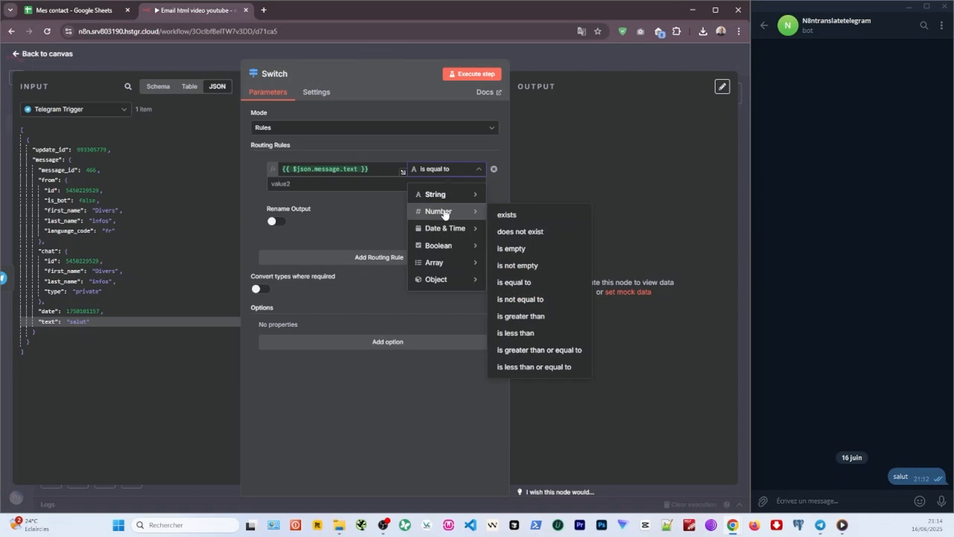
left_click(93, 262)
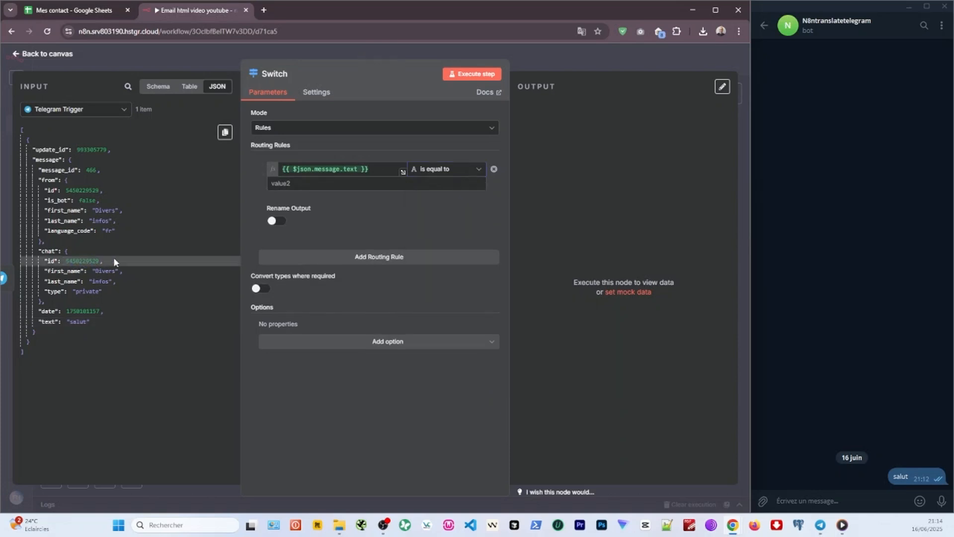
left_click(430, 170)
mouse_move(437, 213)
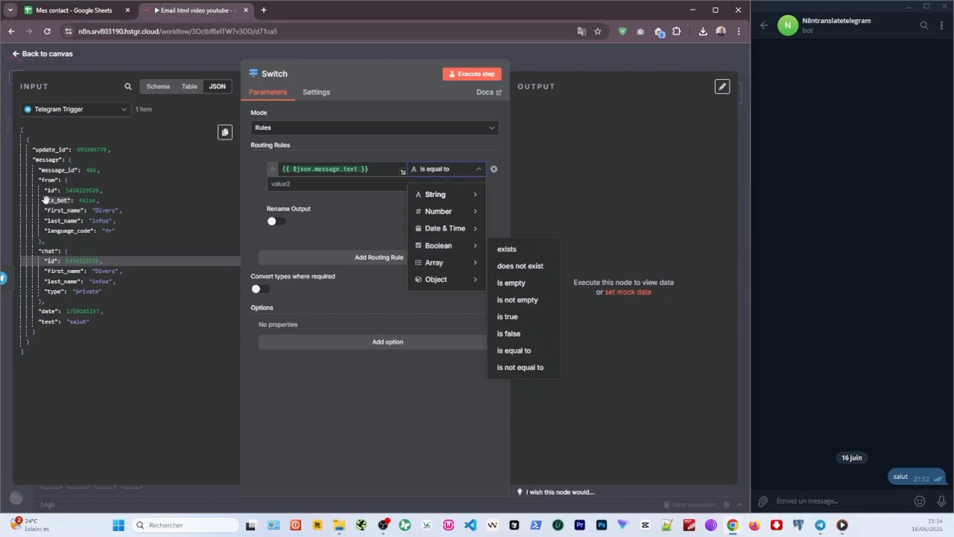
double_click(86, 200)
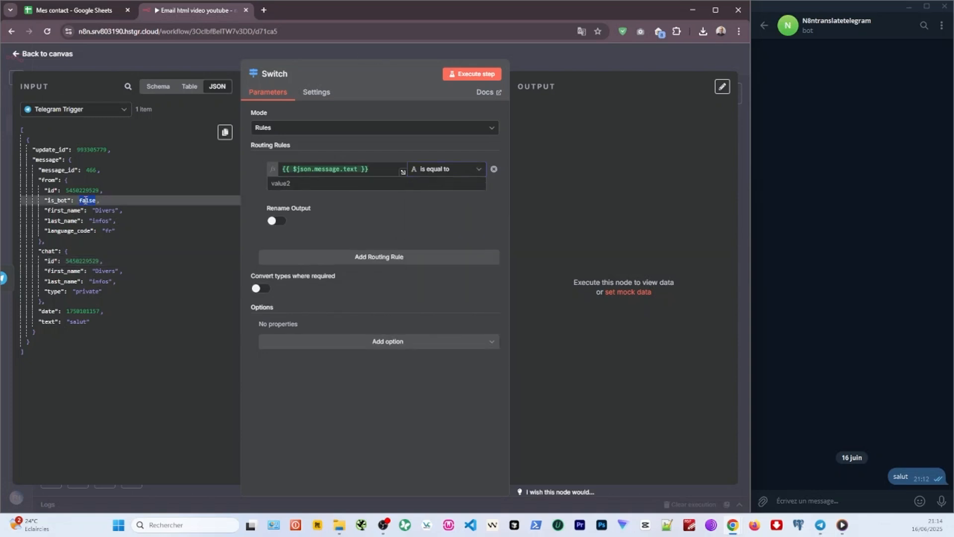
left_click(92, 198)
left_click(435, 170)
mouse_move(463, 223)
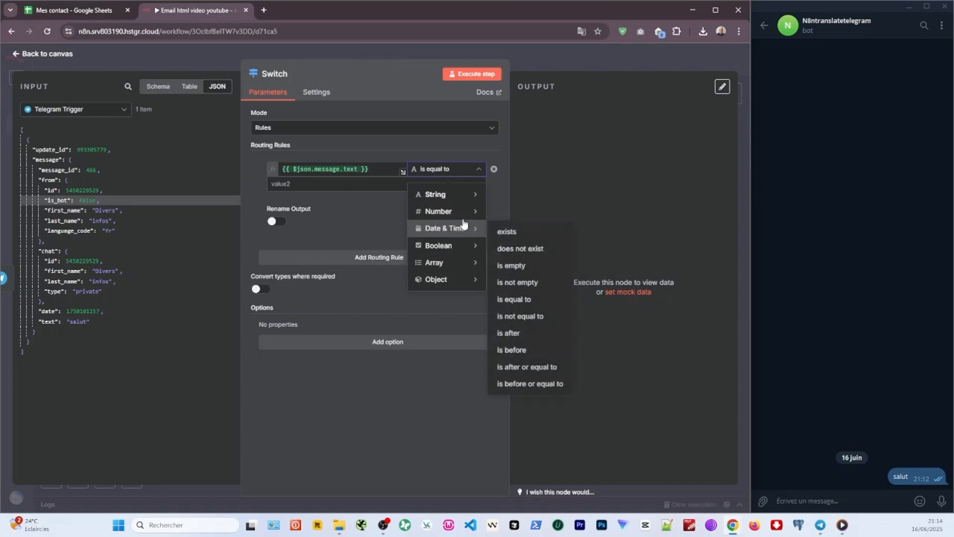
mouse_move(437, 263)
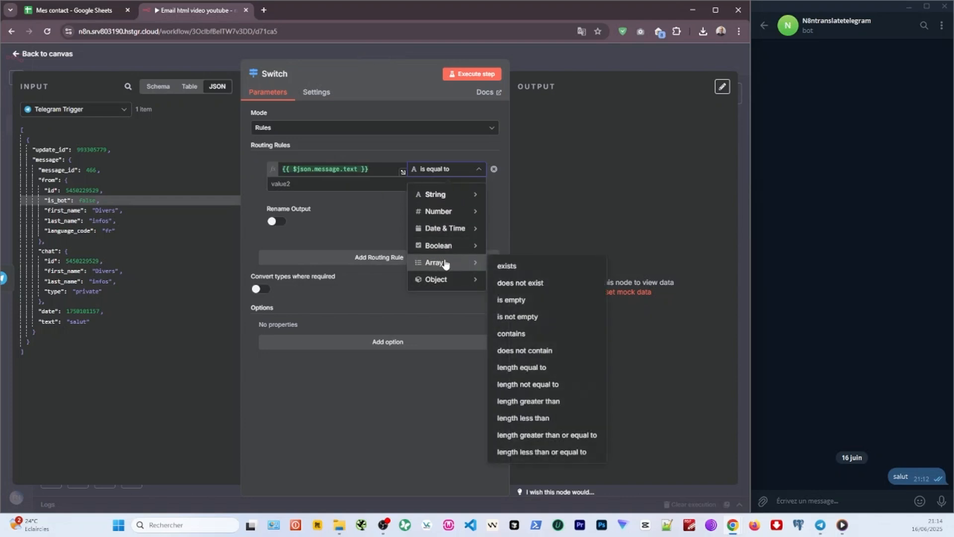
left_click(363, 215)
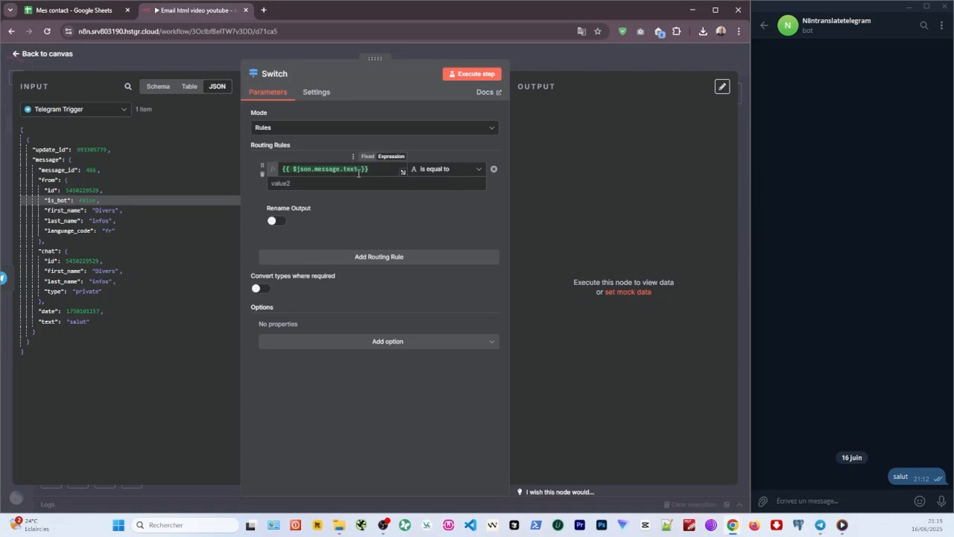
Set the routing rule's condition to the String operator "exists" and return to the workflow canvas.
left_click(431, 169)
mouse_move(437, 195)
left_click(503, 198)
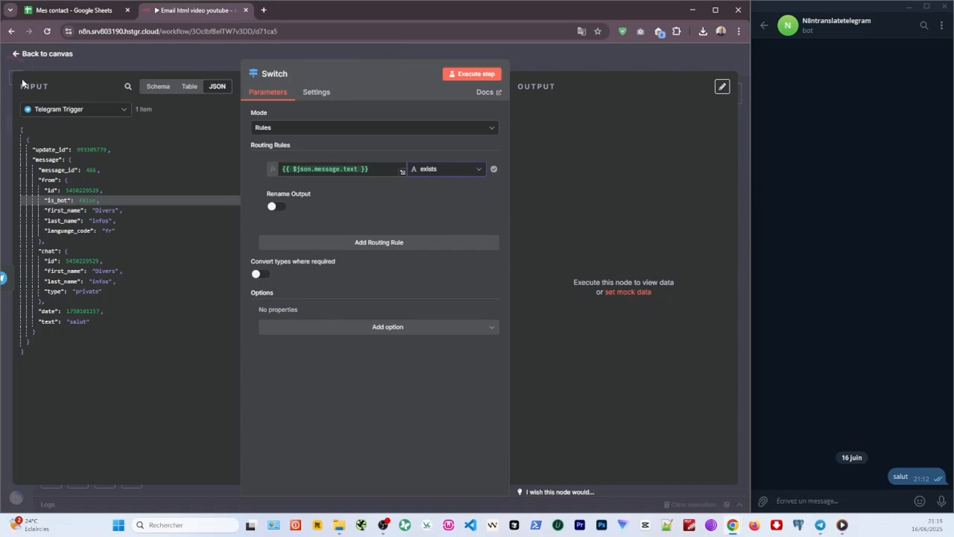
left_click_drag(25, 87, 49, 87)
left_click_drag(559, 87, 514, 86)
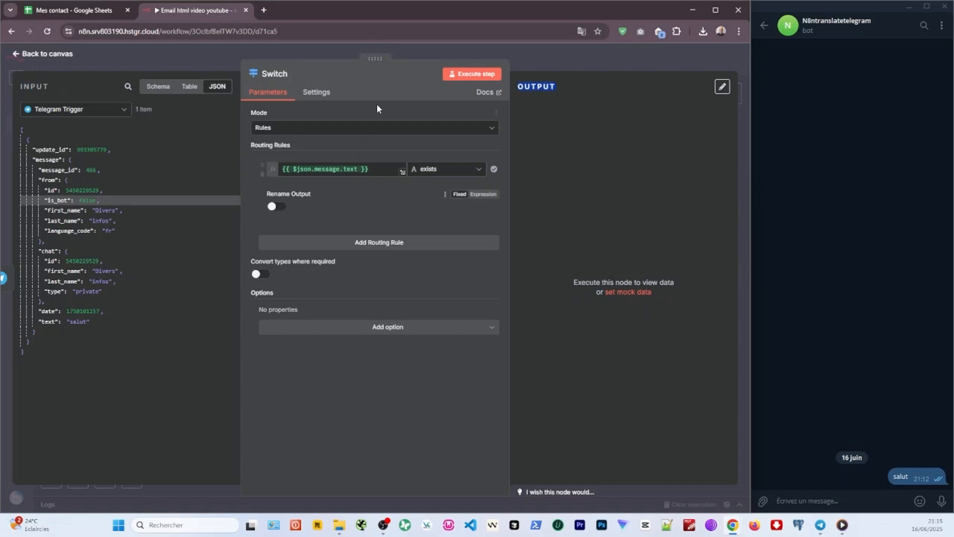
left_click(414, 42)
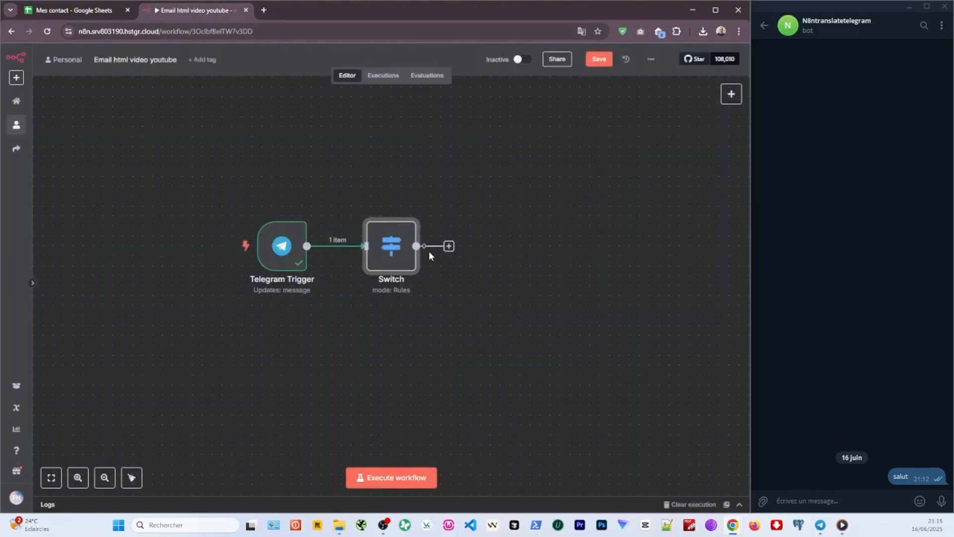
Enable output renaming for the Switch node's text rule and name the output "Texte".
double_click(396, 252)
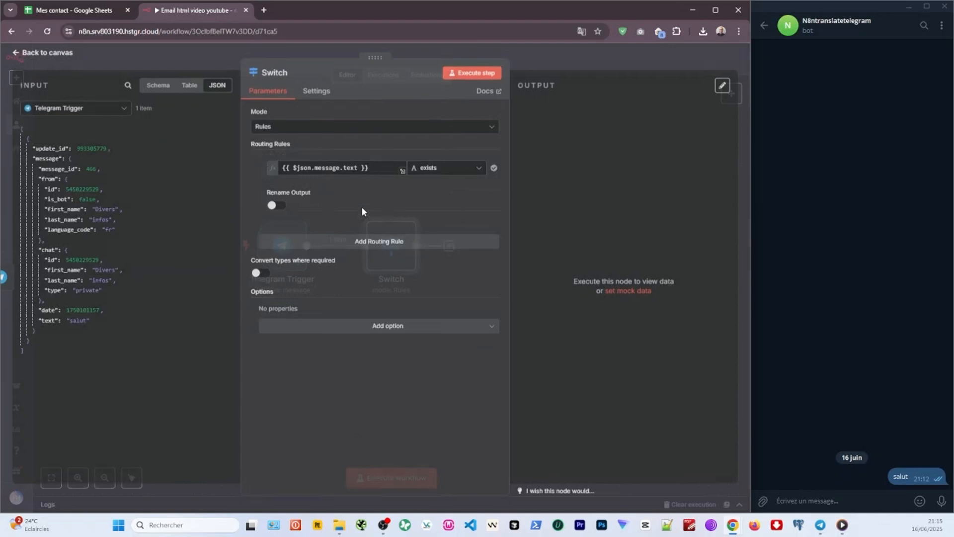
left_click(275, 205)
left_click(285, 241)
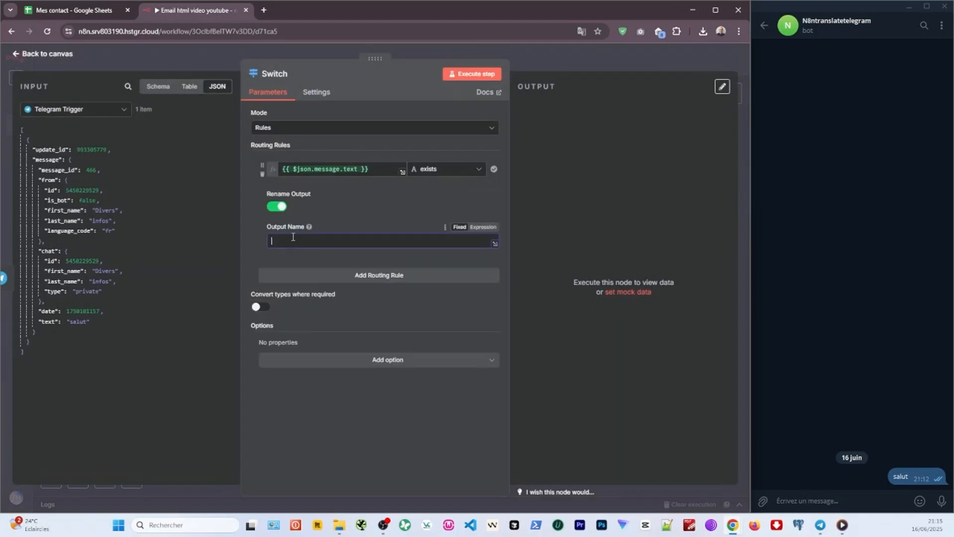
type("Texte")
key("Escape")
Copy the earlier "salut" message and send it to the Telegram bot again to test the Switch node.
double_click(901, 476)
key("ctrl+c")
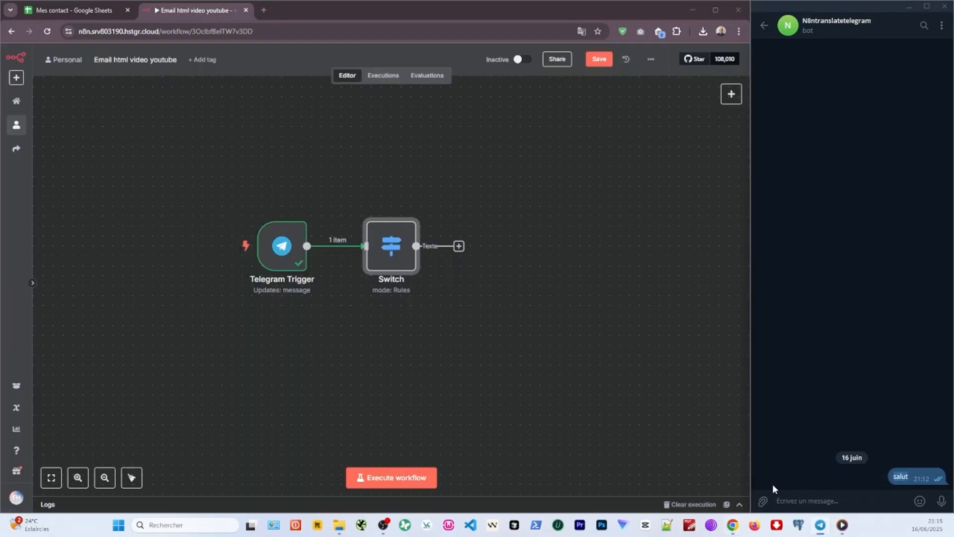
left_click(801, 501)
key("ctrl+v")
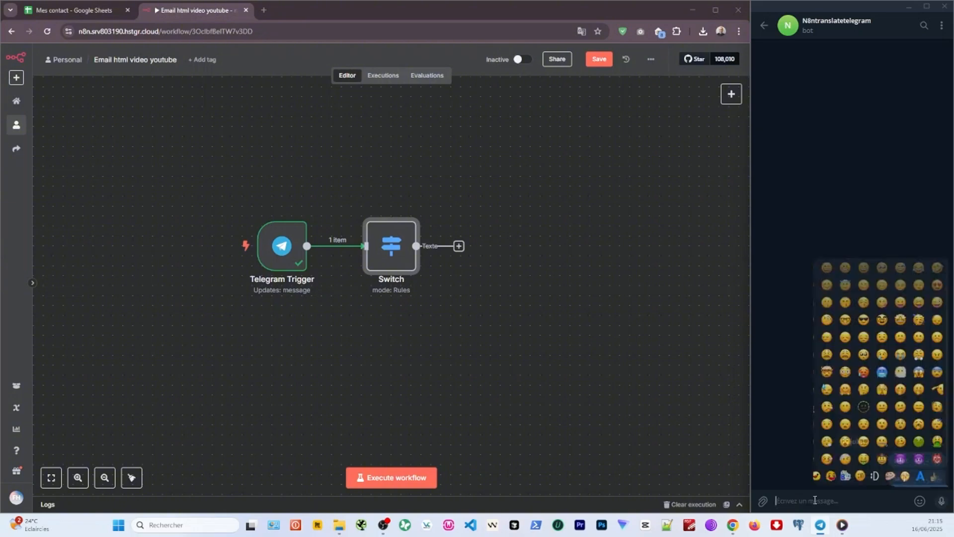
left_click(942, 505)
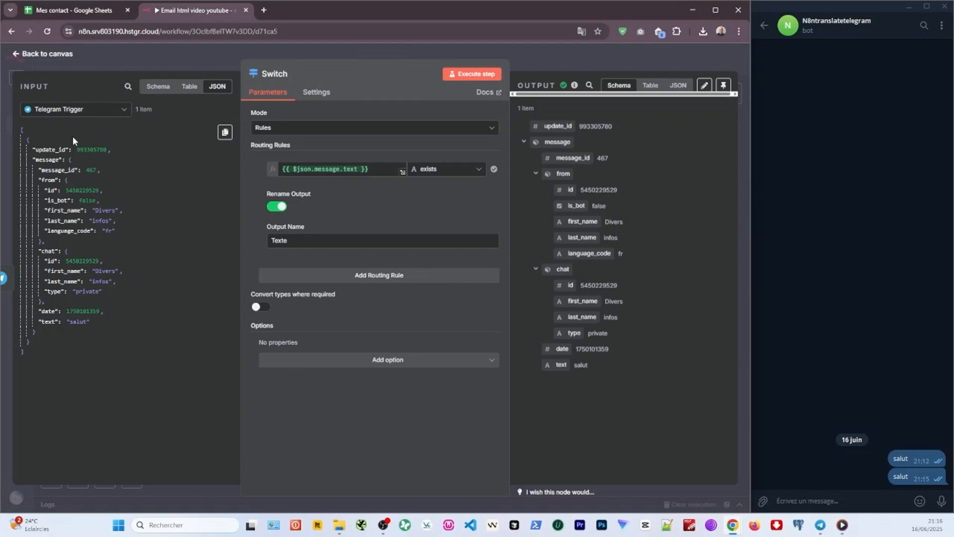
Check the text message's JSON input, return to the canvas and send a short voice message to the Telegram bot.
left_click_drag(73, 135, 73, 351)
left_click(91, 348)
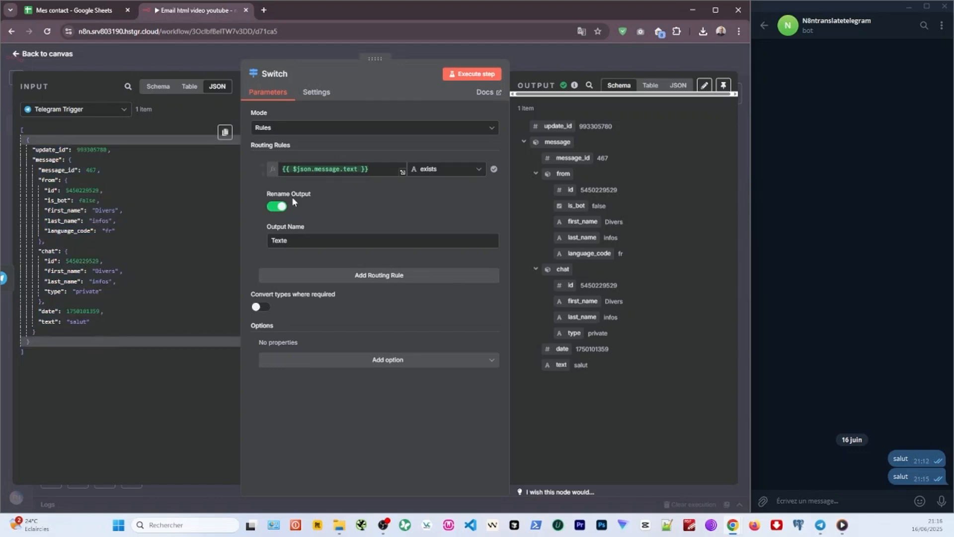
left_click(189, 47)
left_click_drag(942, 501, 944, 504)
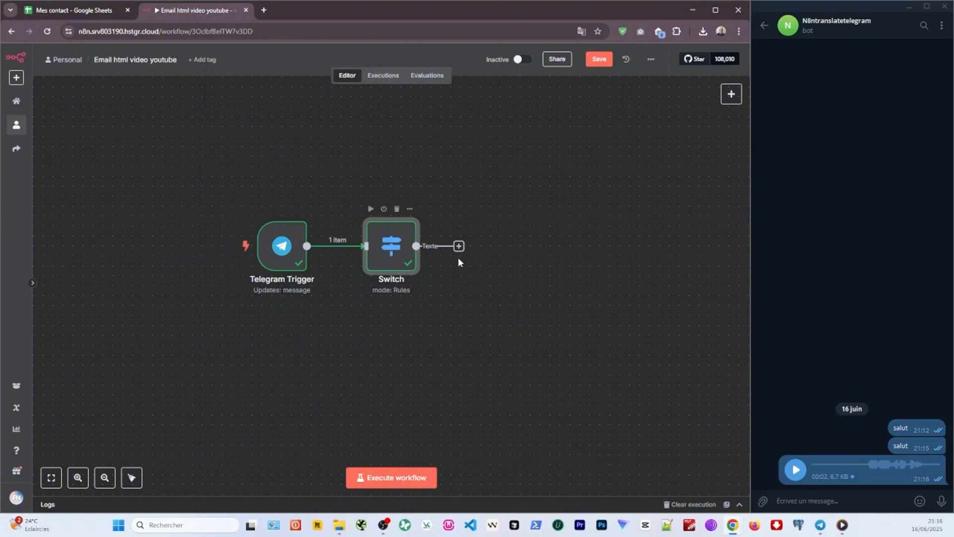
Add a second routing rule to the Switch node testing the voice message's file_id with the String operator "exists".
double_click(380, 254)
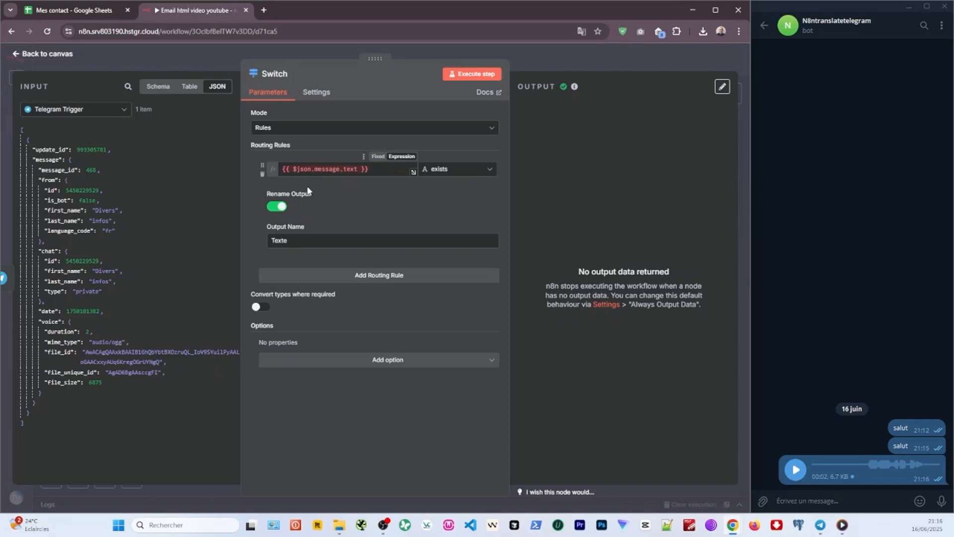
left_click(358, 275)
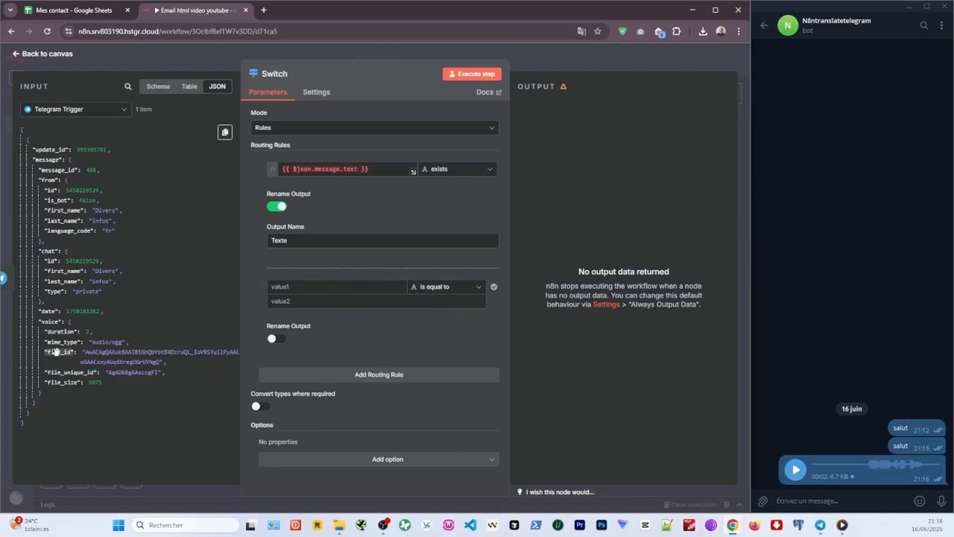
left_click_drag(56, 351, 304, 284)
left_click(447, 287)
mouse_move(435, 312)
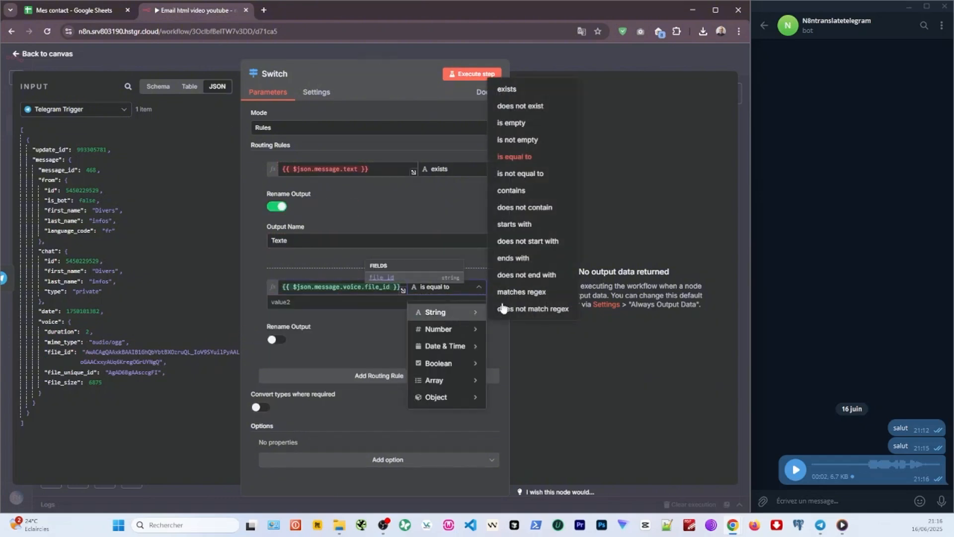
left_click(522, 89)
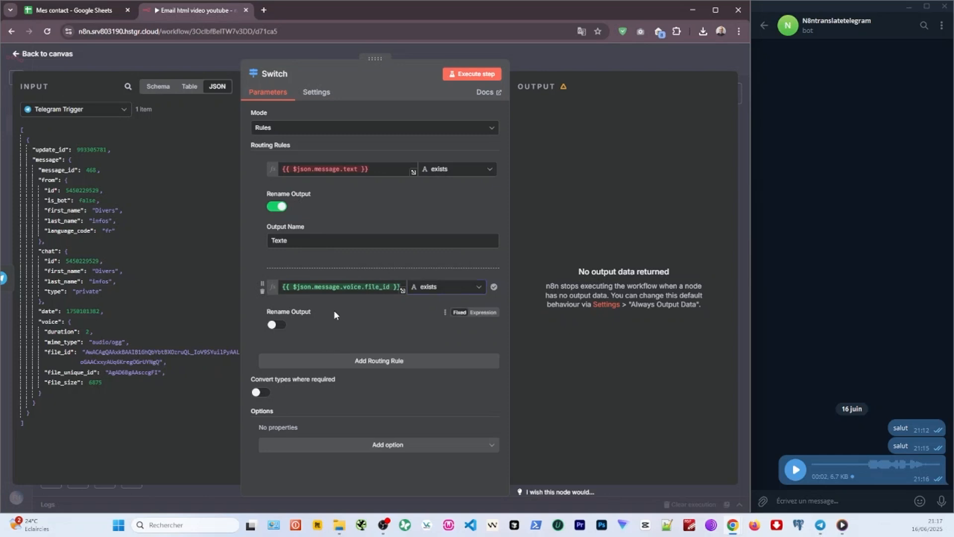
Enable output renaming for the voice rule, name its output "Audio" and return to the workflow canvas.
left_click(275, 325)
left_click(278, 370)
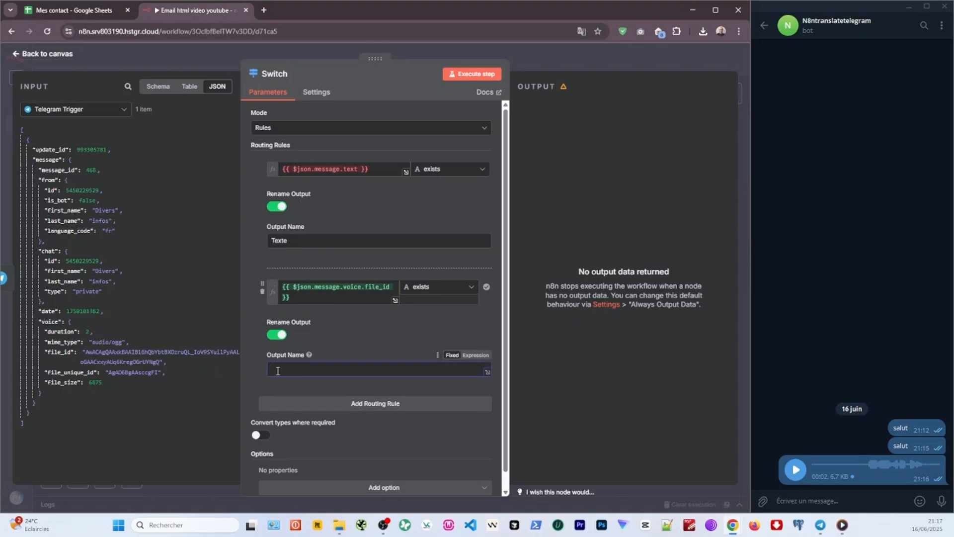
type("Audio")
left_click(536, 59)
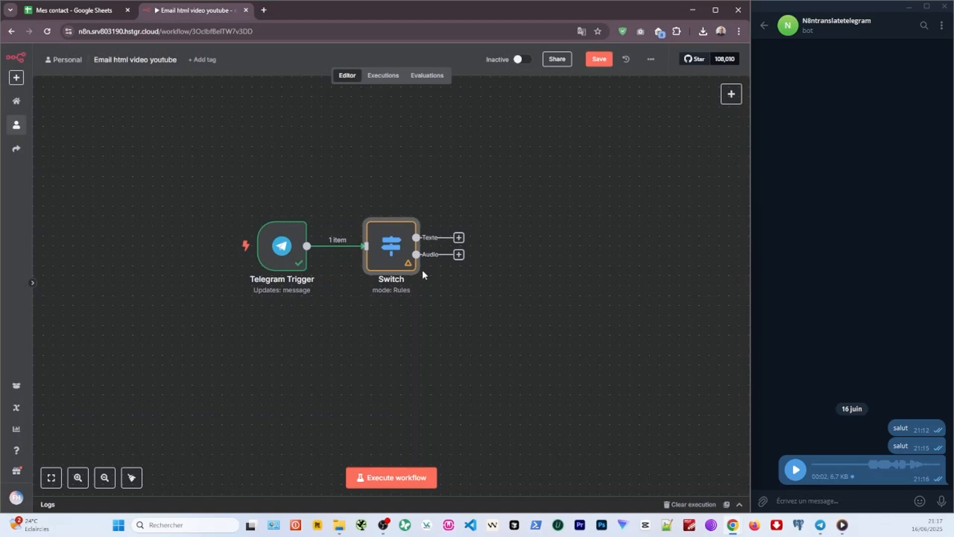
Forward the earlier voice message to the Telegram bot again to test the Switch node's Audio branch.
right_click(845, 467)
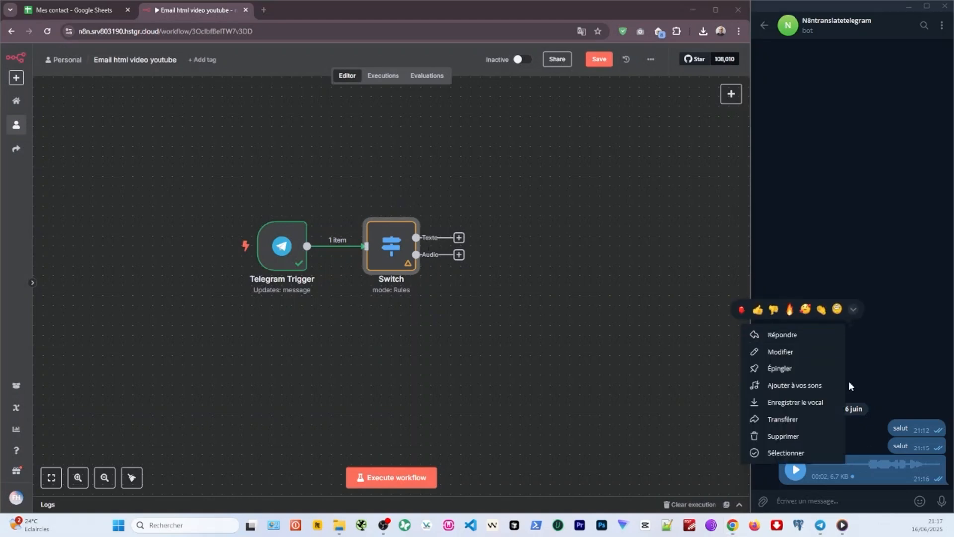
left_click(795, 404)
right_click(835, 463)
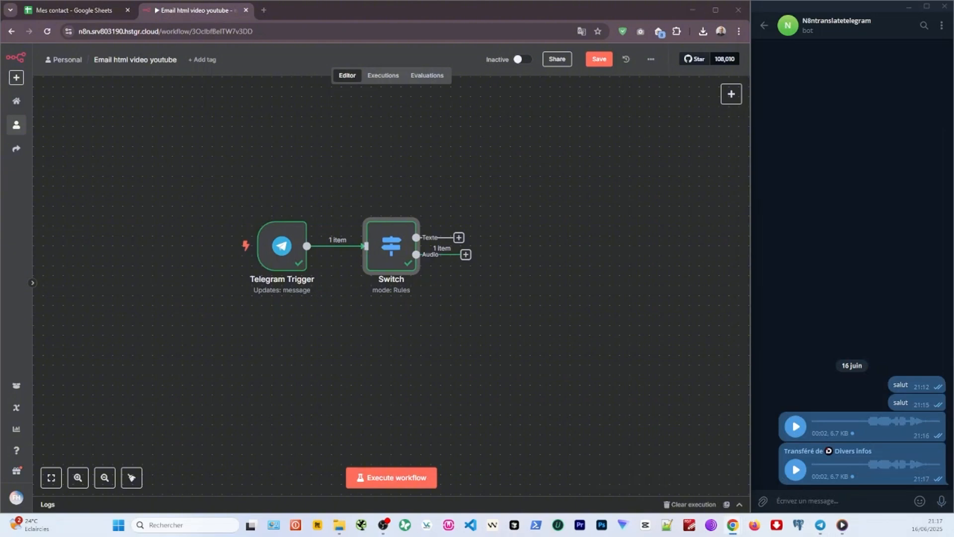
Move the Telegram Trigger and Switch nodes together to the left on the canvas to free space for more nodes.
left_click_drag(208, 174, 381, 318)
left_click_drag(396, 261, 295, 241)
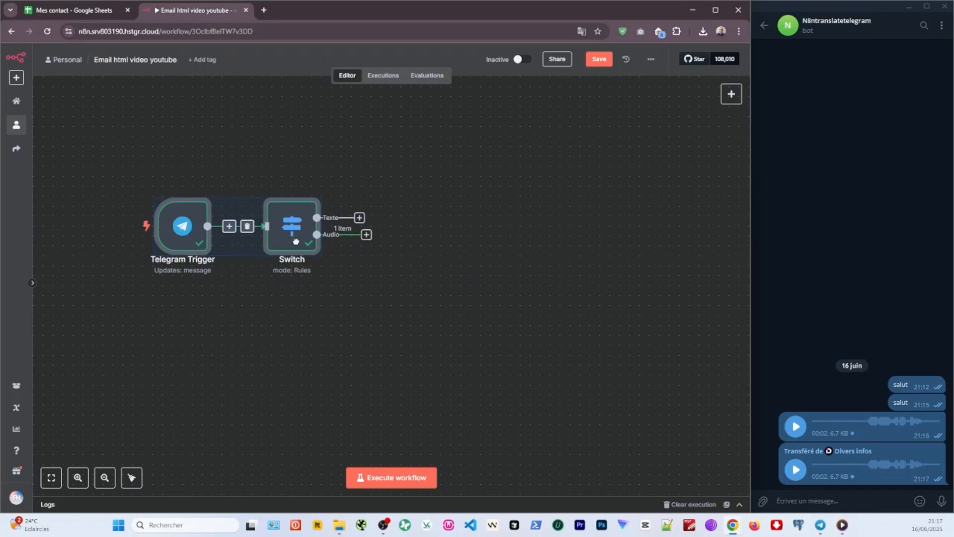
left_click(295, 301)
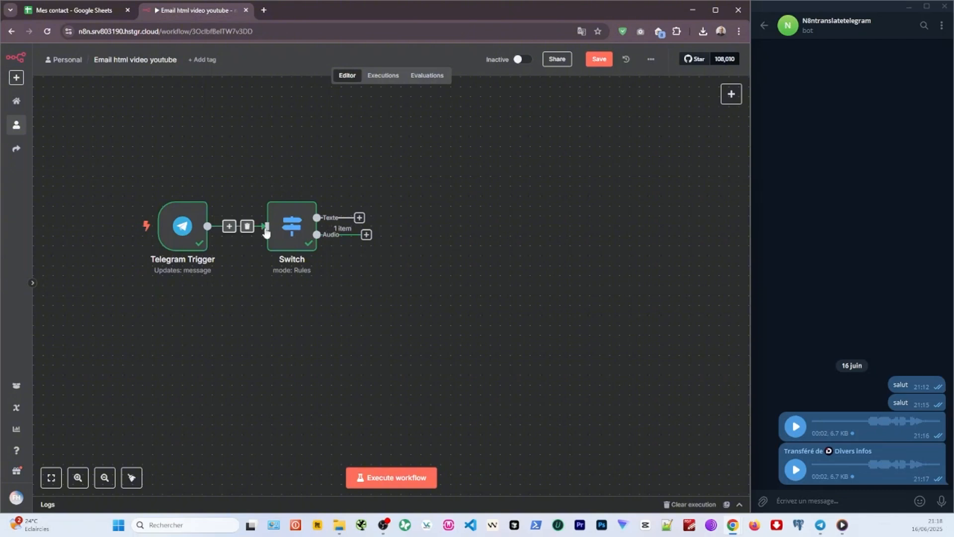
Add a Telegram node with the "Get a file" action to the Switch node's Audio output.
left_click(366, 235)
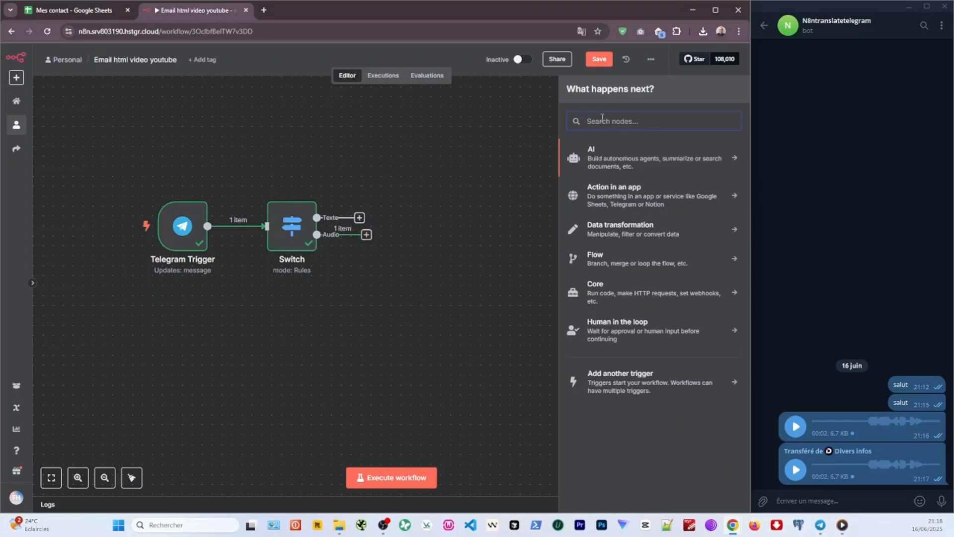
type("te")
key("Return")
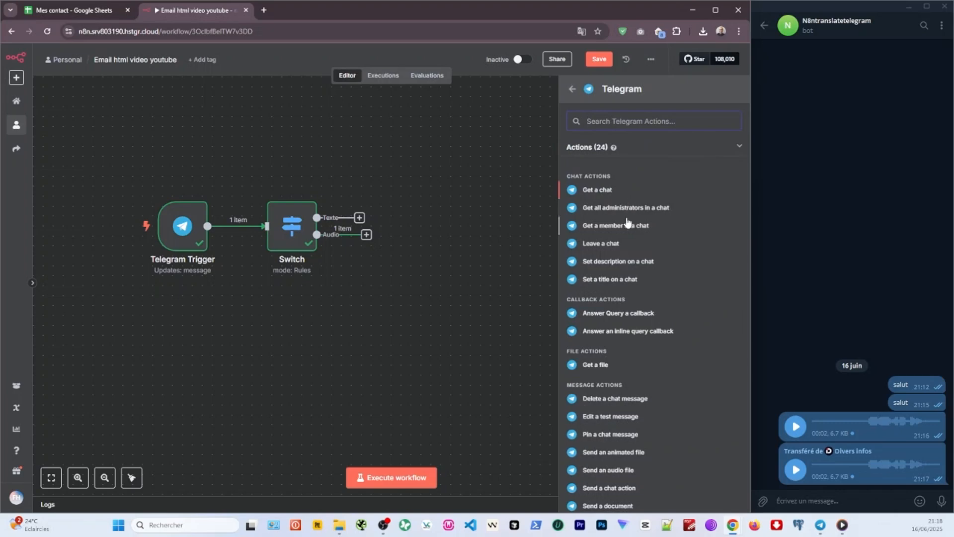
left_click(594, 365)
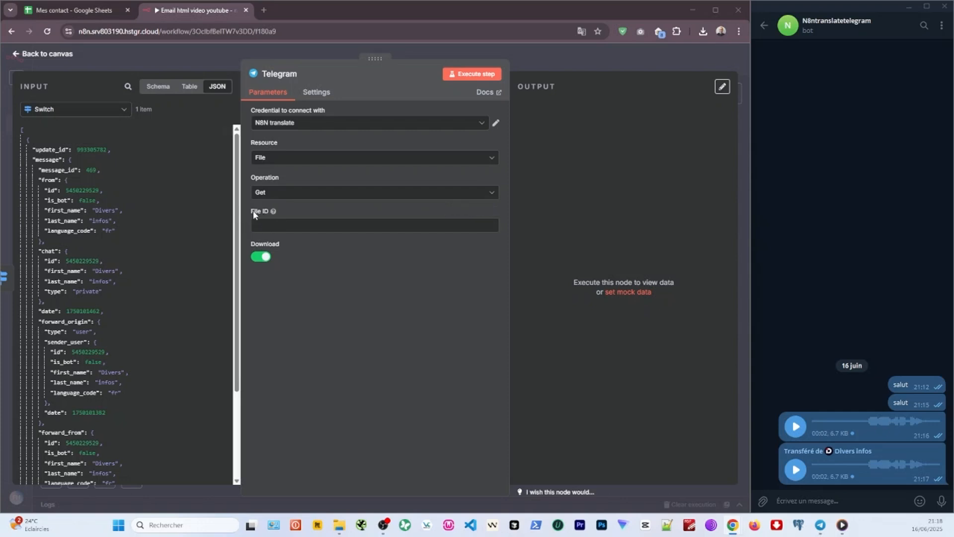
Map the Telegram node's File ID to the voice message's file_id from the Switch data and return to the canvas.
scroll(99, 233, "down", 3)
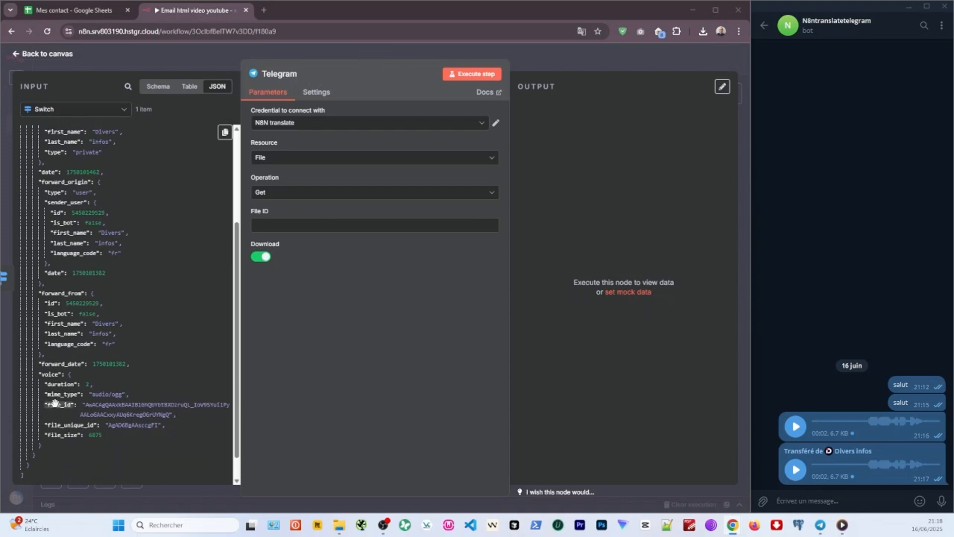
left_click_drag(56, 404, 281, 227)
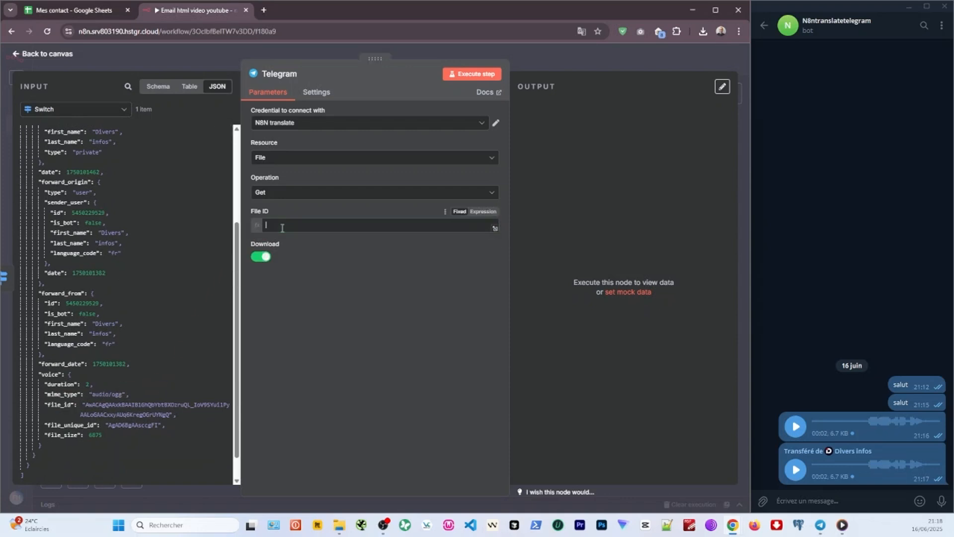
left_click(298, 368)
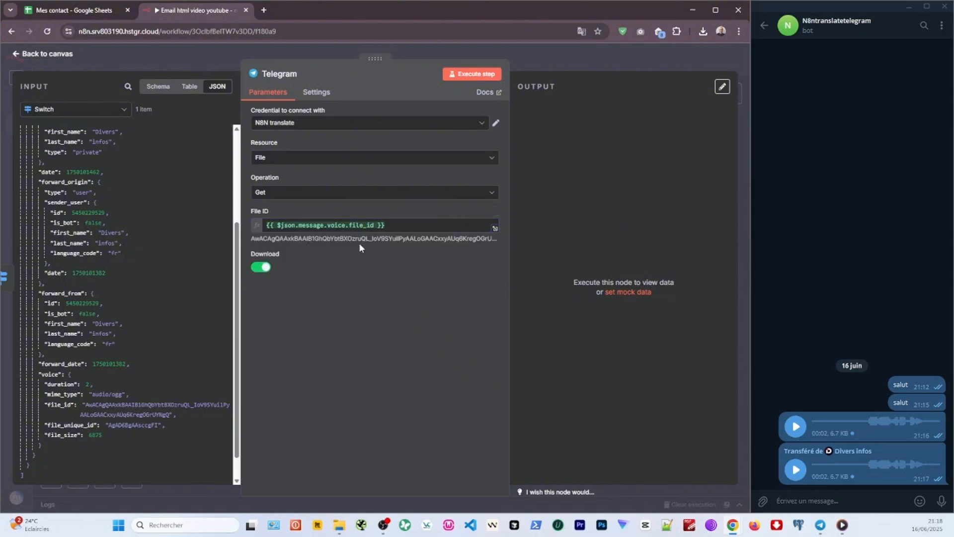
left_click(560, 67)
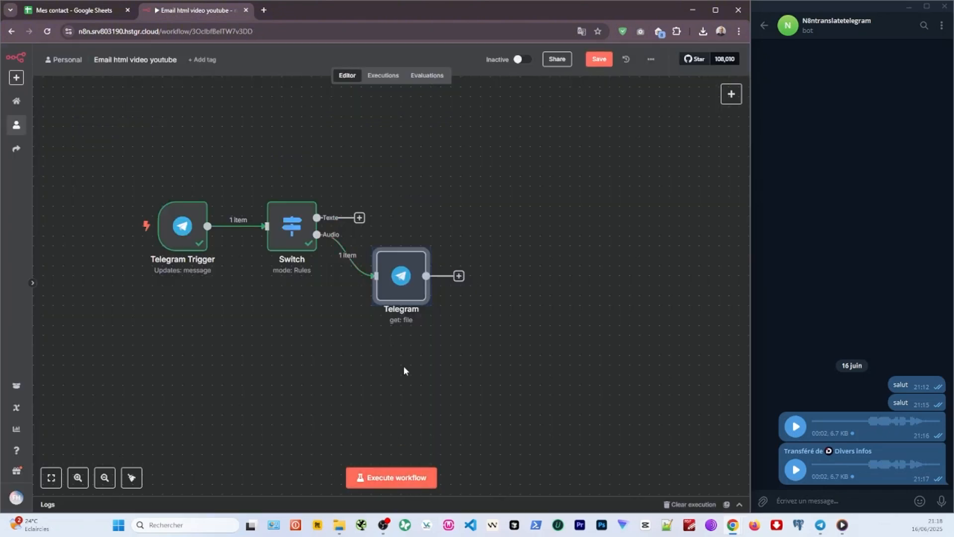
Run the Telegram get-file node on its own and inspect the binary file it outputs.
mouse_move(354, 275)
left_click(323, 331)
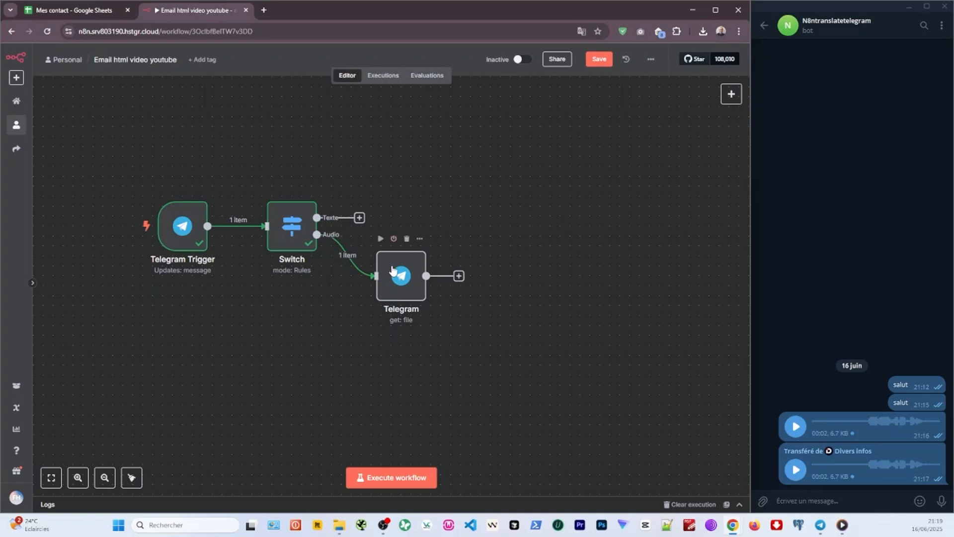
left_click(380, 240)
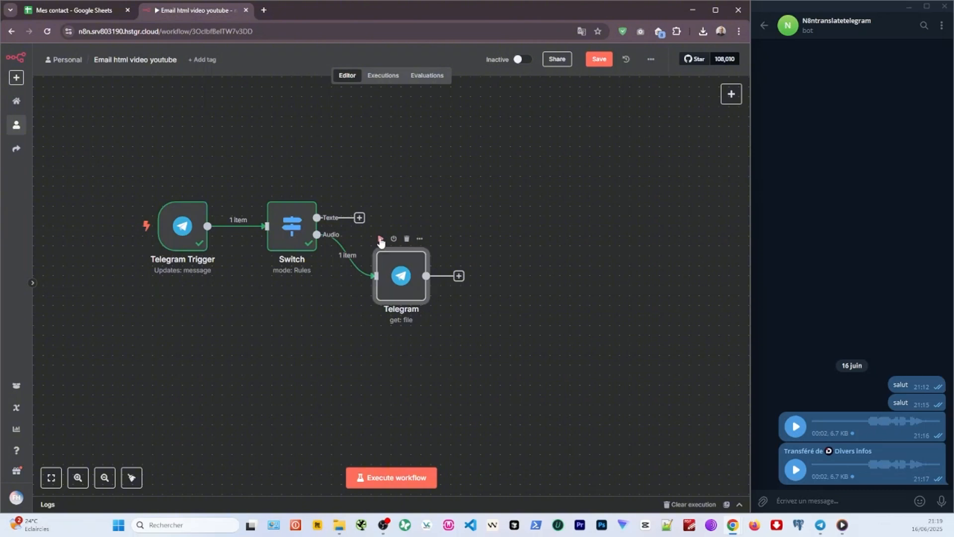
double_click(395, 273)
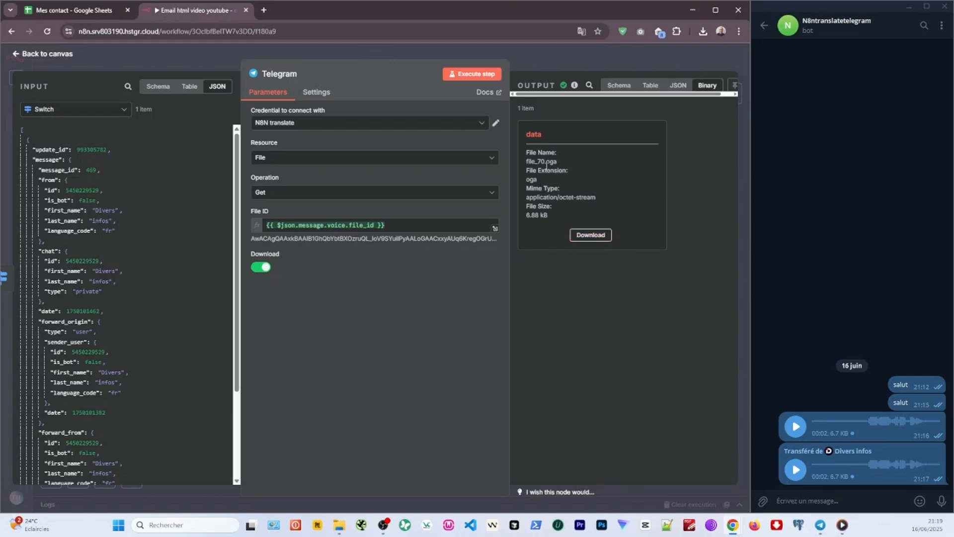
left_click_drag(552, 212, 536, 213)
key("Escape")
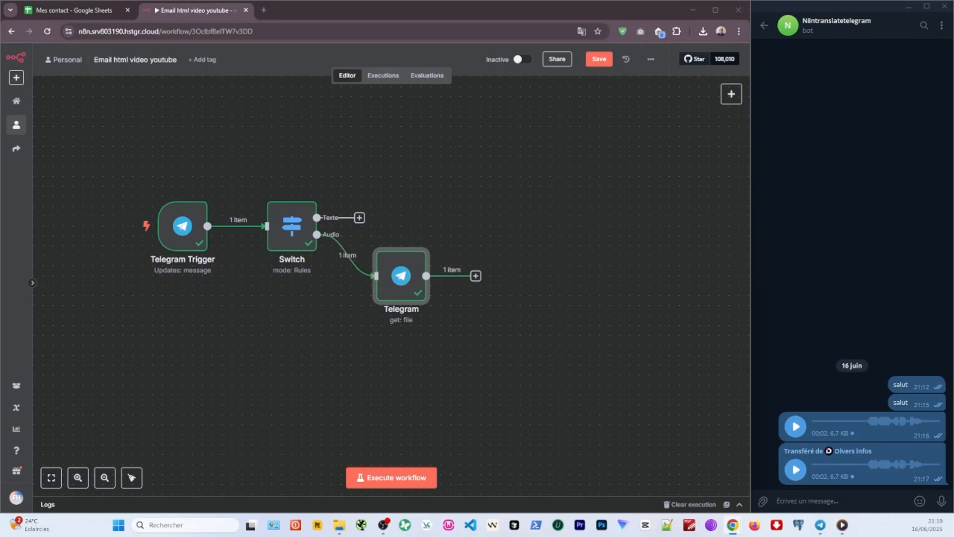
Add an OpenAI node with the "Transcribe a recording" action after the Telegram get-file node.
left_click(476, 276)
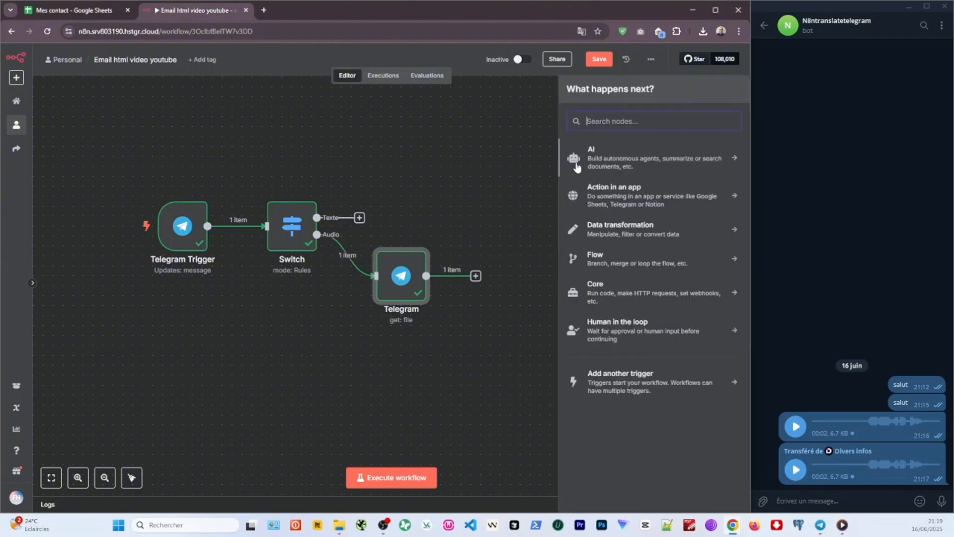
type("open")
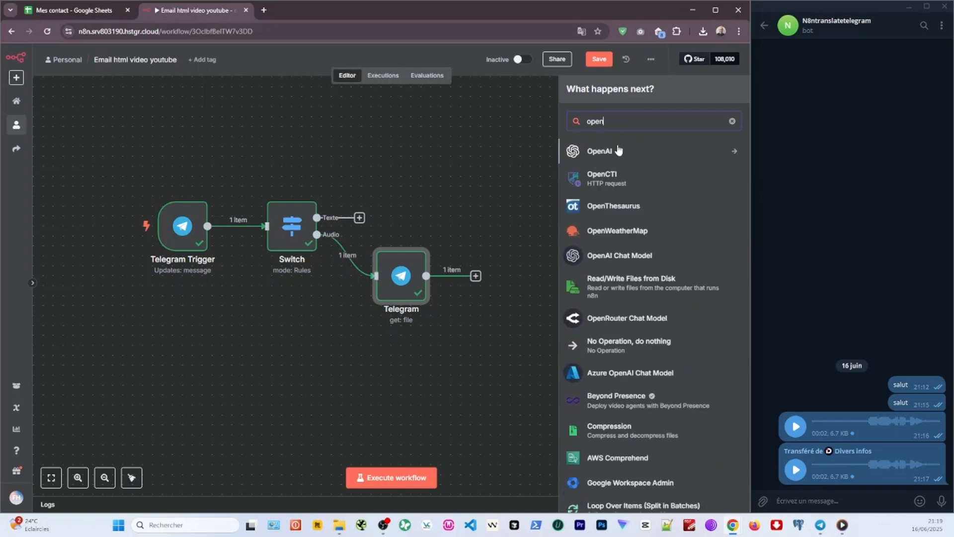
left_click(592, 154)
scroll(661, 318, "down", 1)
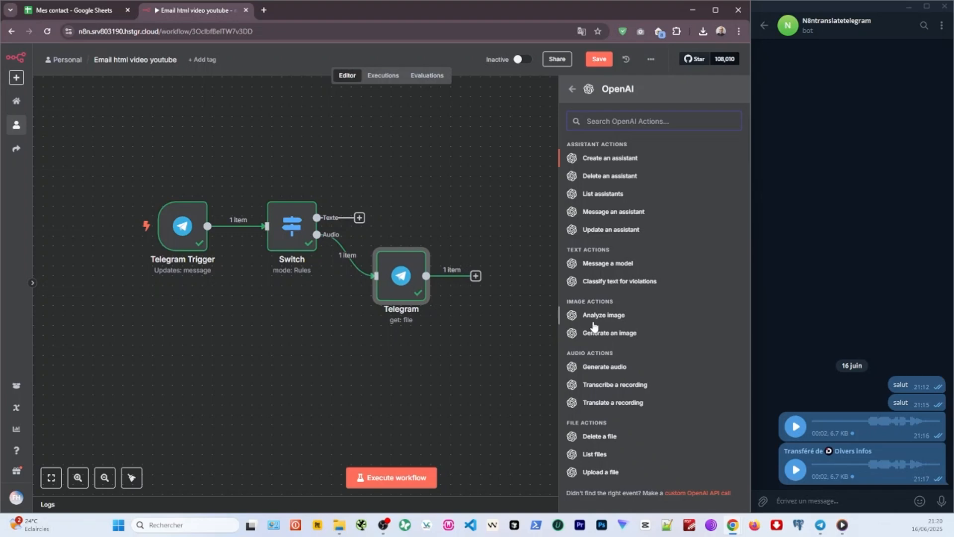
left_click(598, 386)
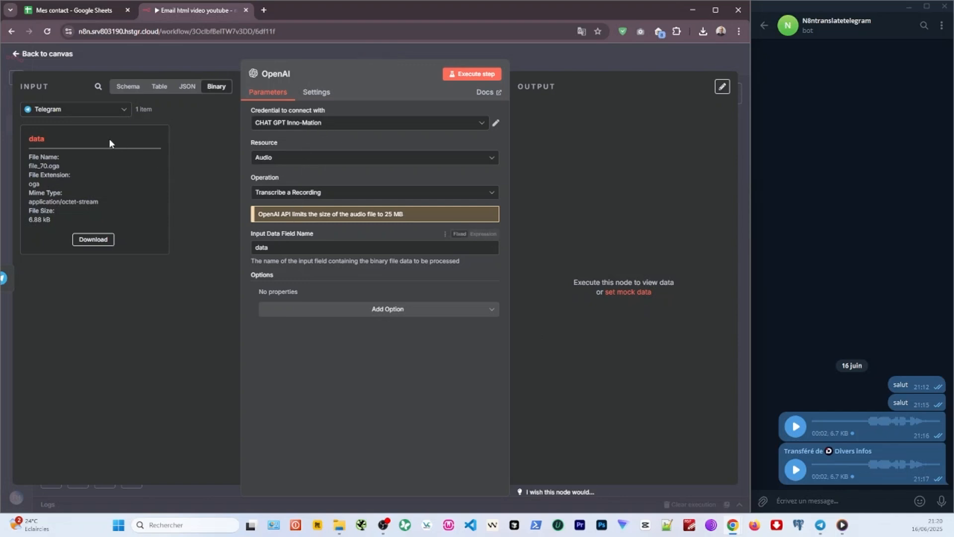
Clear the OpenAI node's Input Data Field Name and fill it with the binary property name "data" copied from the input.
double_click(37, 139)
left_click(37, 140)
left_click_drag(33, 140, 56, 143)
left_click_drag(282, 253, 250, 249)
key("BackSpace")
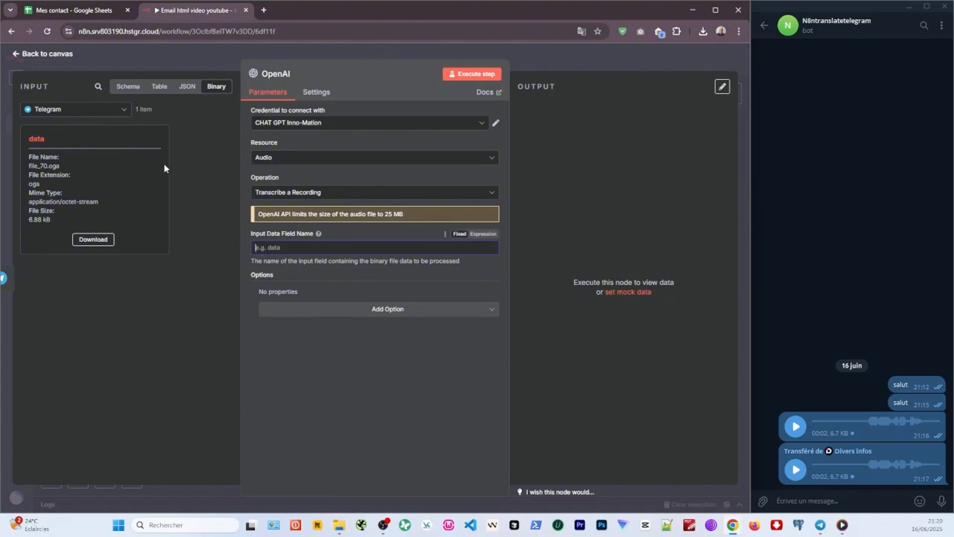
double_click(36, 140)
key("ctrl+c")
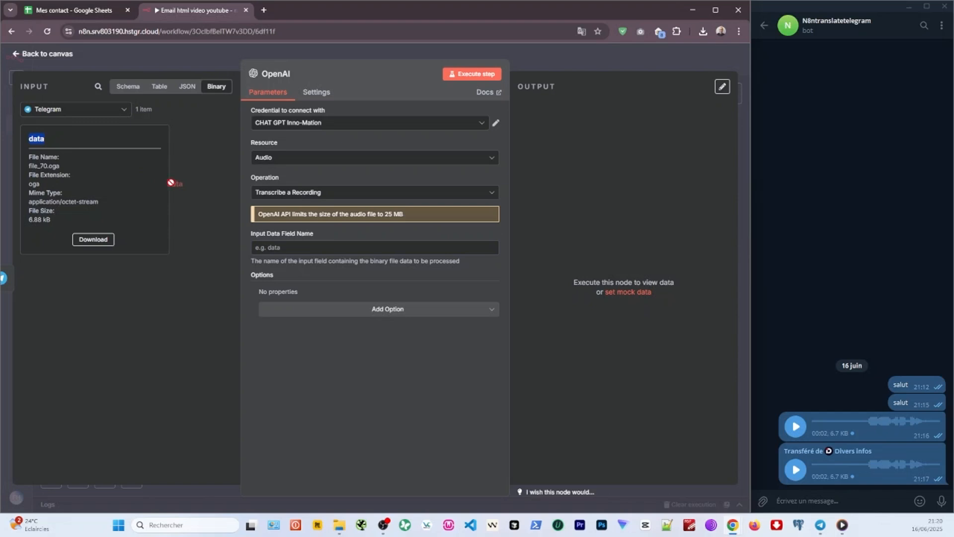
left_click(279, 247)
key("ctrl+v")
left_click(334, 344)
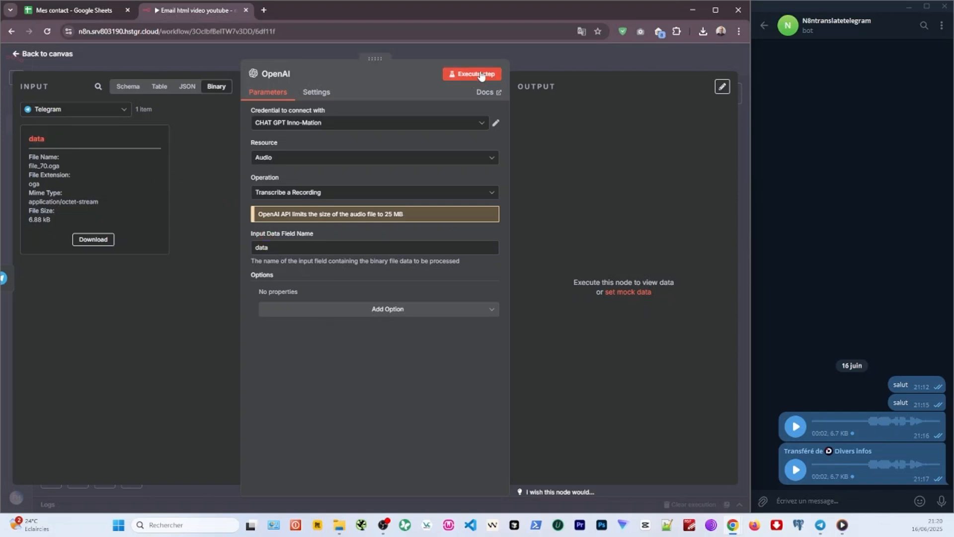
Run the OpenAI transcription node from the canvas, then inspect its text output and return to the canvas.
left_click(528, 61)
mouse_move(502, 264)
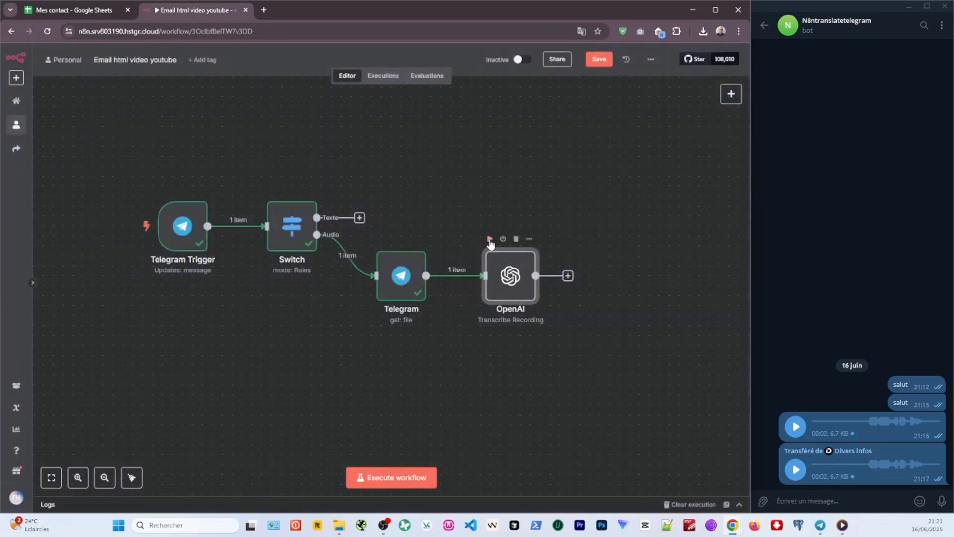
left_click(489, 240)
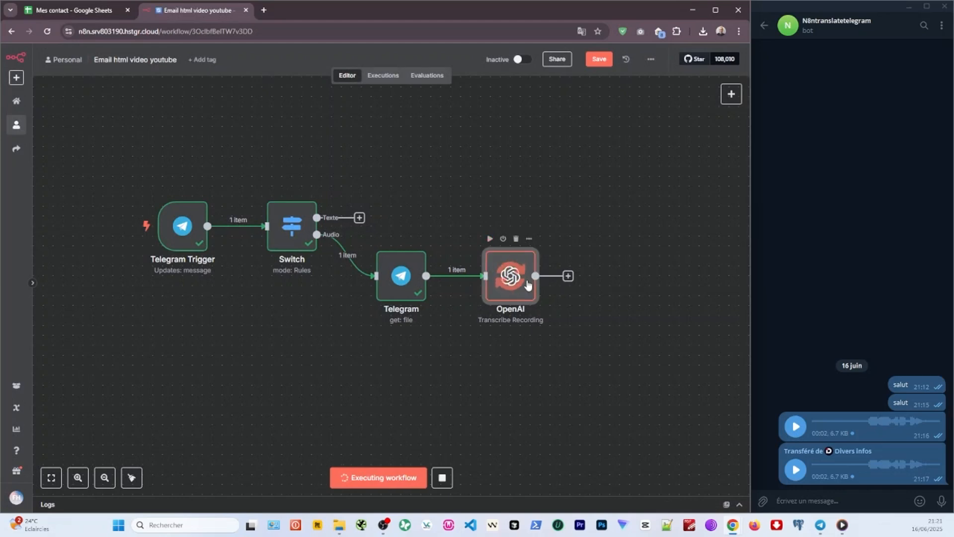
left_click_drag(568, 362, 446, 355)
double_click(405, 273)
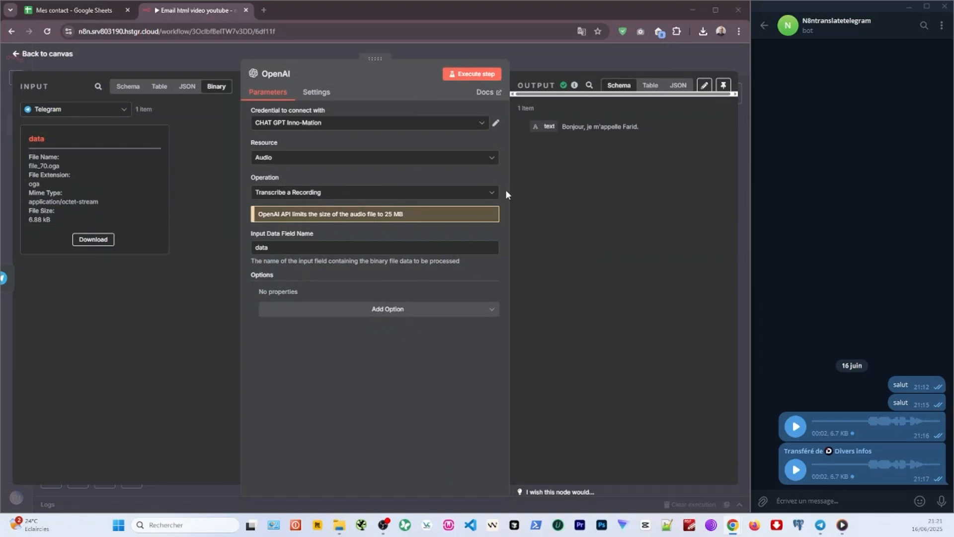
key("Escape")
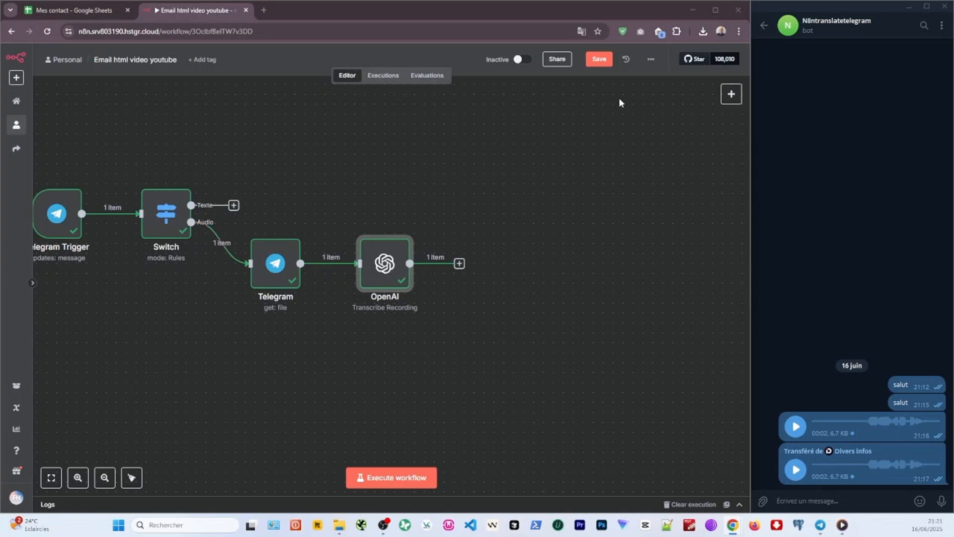
Add an Edit Fields (Set) node after the OpenAI transcription node and rename it "Normalize Text Message1".
left_click(731, 94)
type("set")
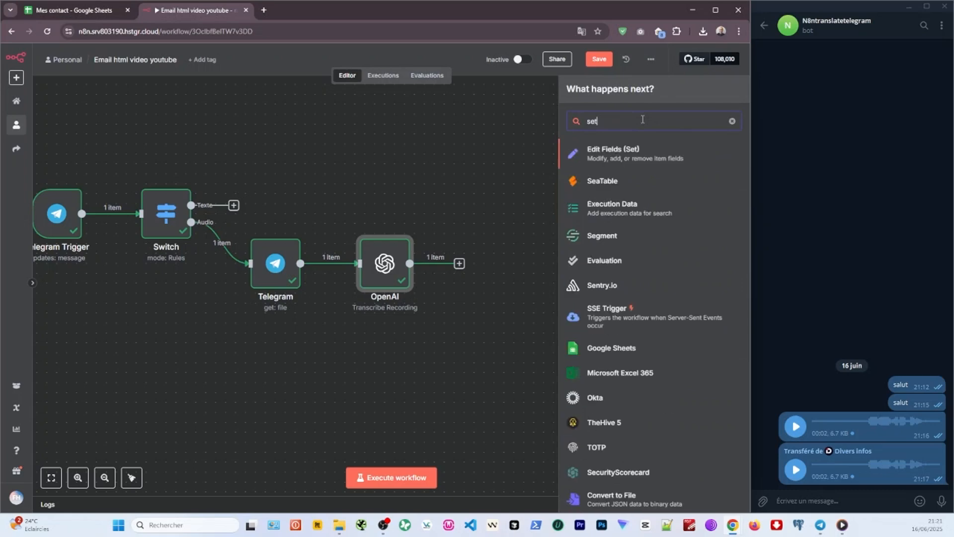
left_click(619, 157)
left_click(306, 74)
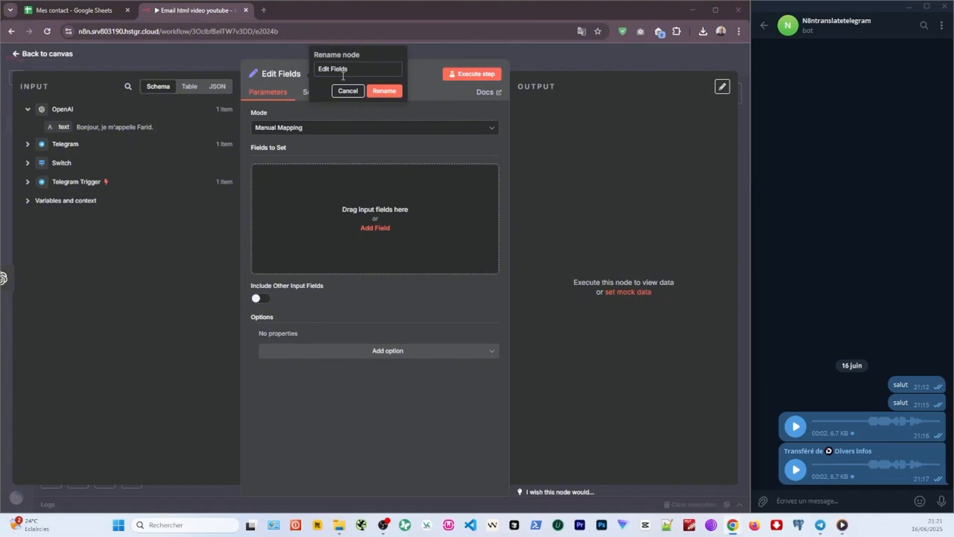
left_click_drag(364, 72, 268, 66)
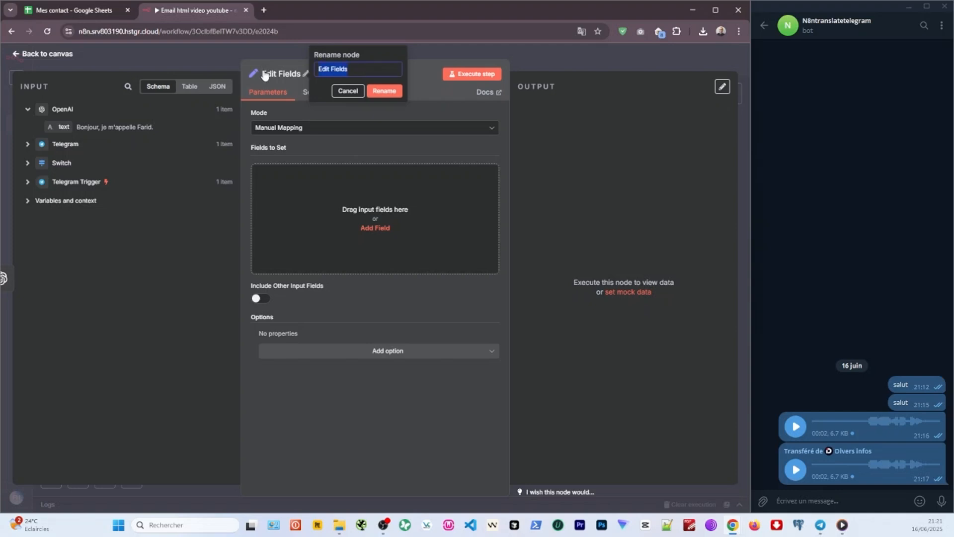
key("ctrl+v")
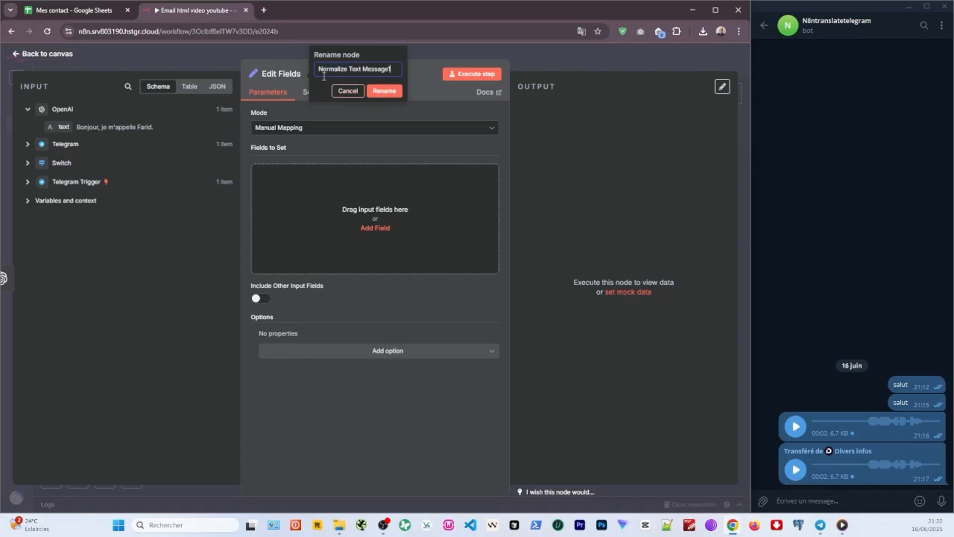
left_click(383, 92)
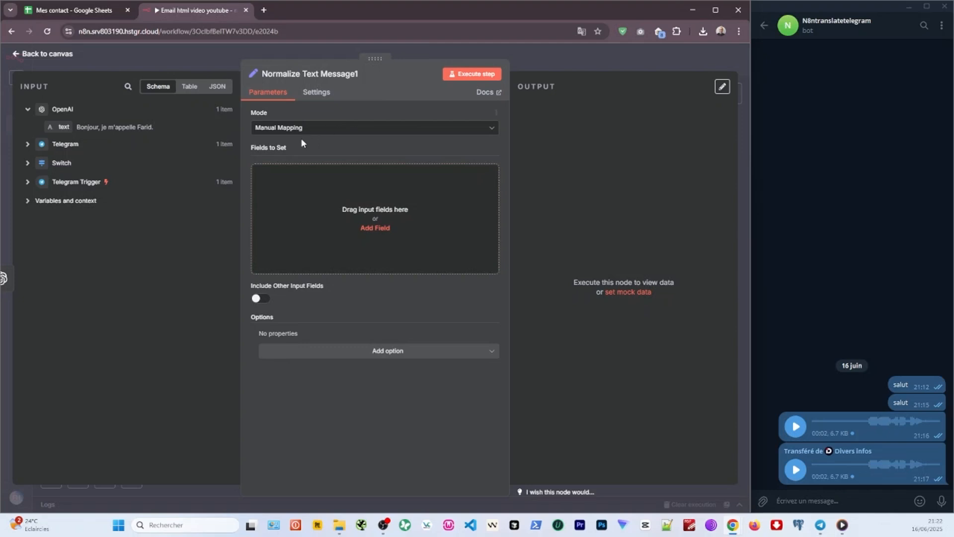
Add a String field named "text" to the Normalize Text Message1 node, leaving its value empty.
left_click(375, 227)
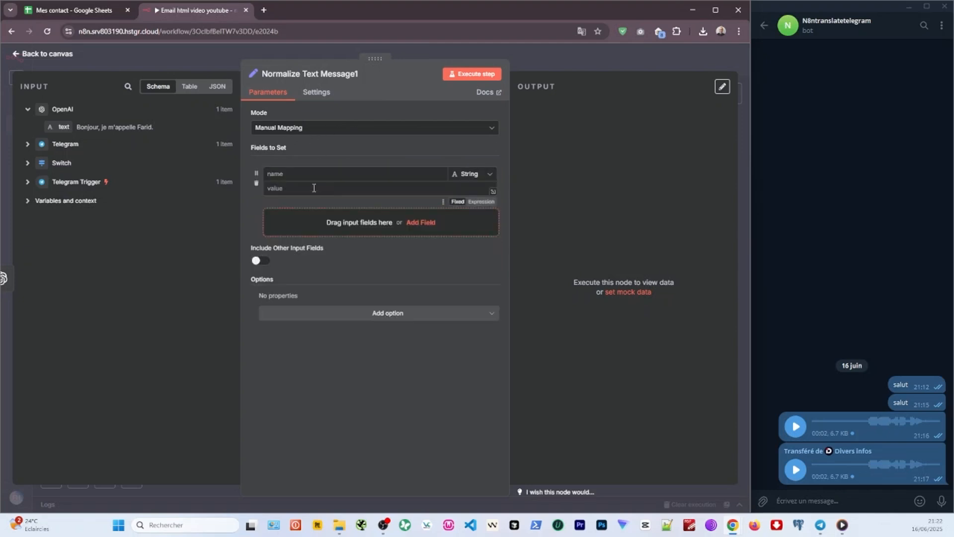
left_click(303, 178)
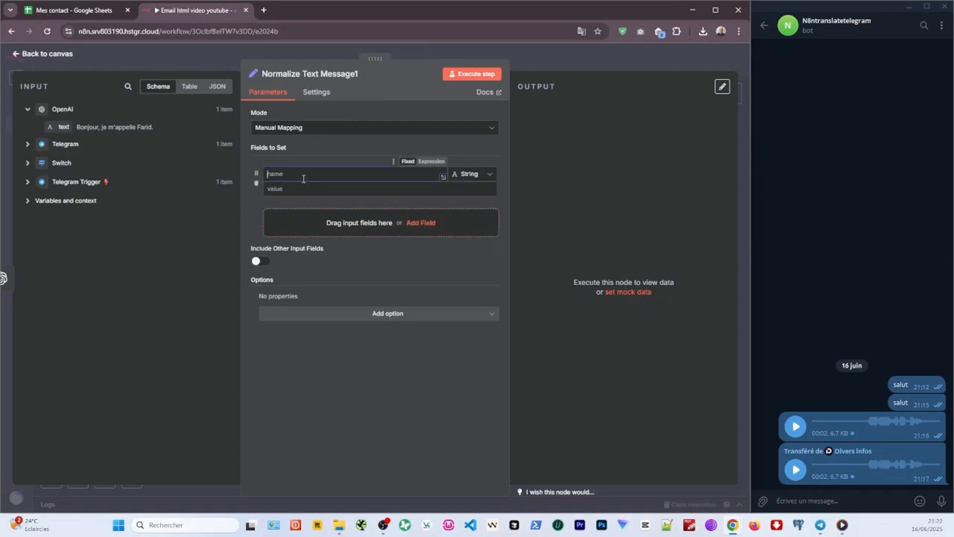
type("text")
key("Escape")
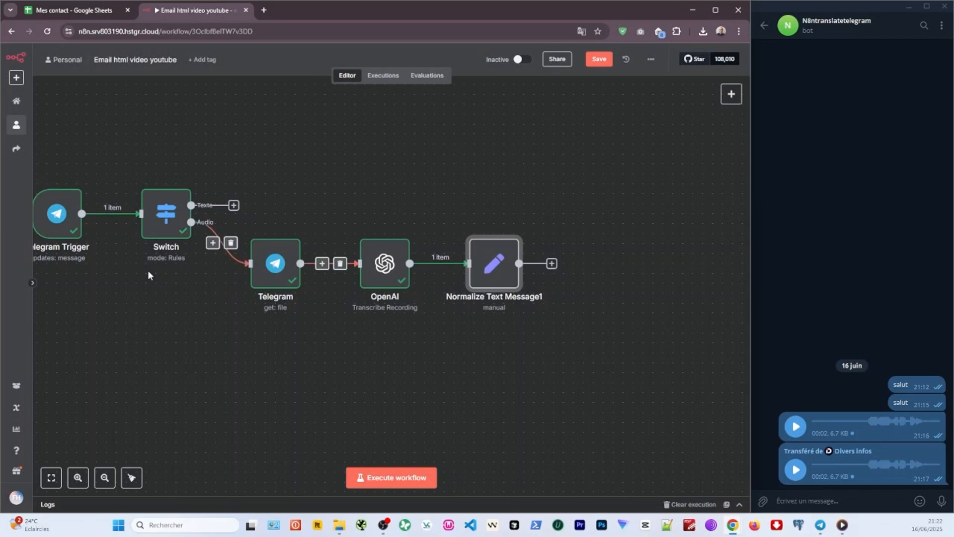
double_click(494, 263)
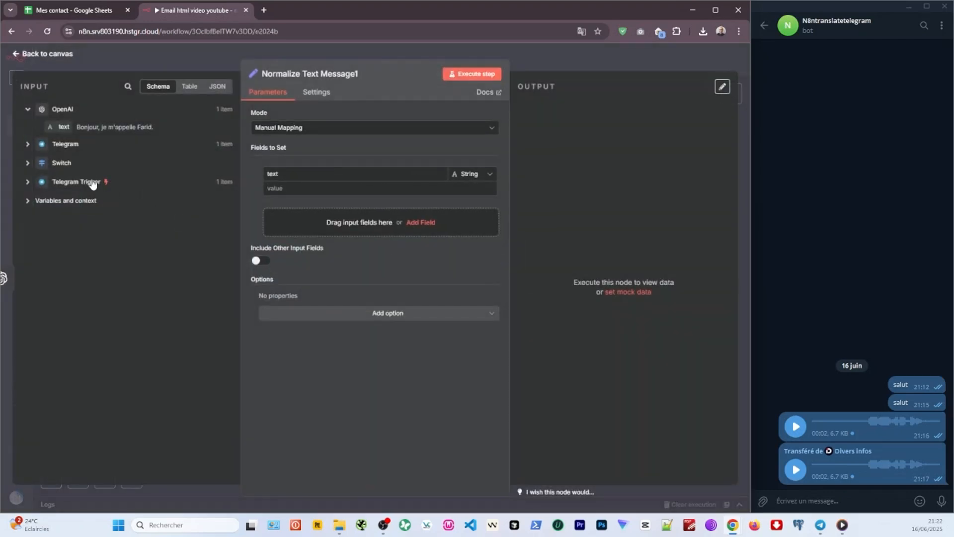
key("Escape")
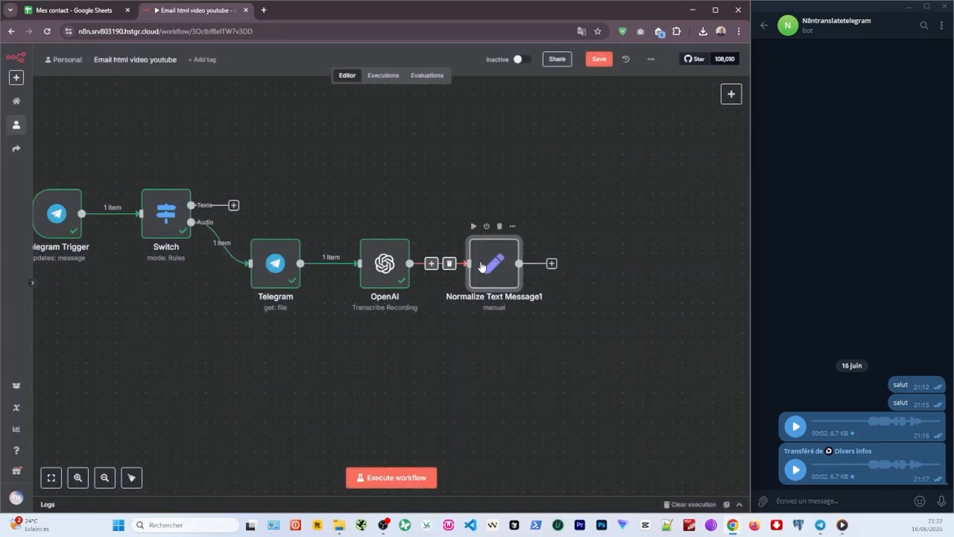
Place a second node, Normalize Text Message, above the audio branch, connect it to the Switch's Texte output and check its settings.
left_click_drag(481, 266, 491, 266)
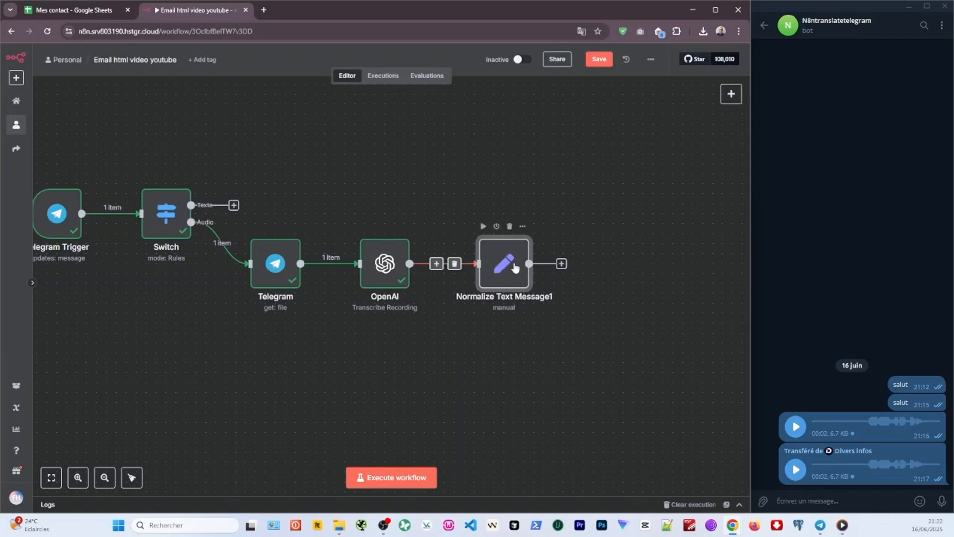
right_click(515, 269)
left_click(532, 366)
left_click_drag(566, 343, 357, 164)
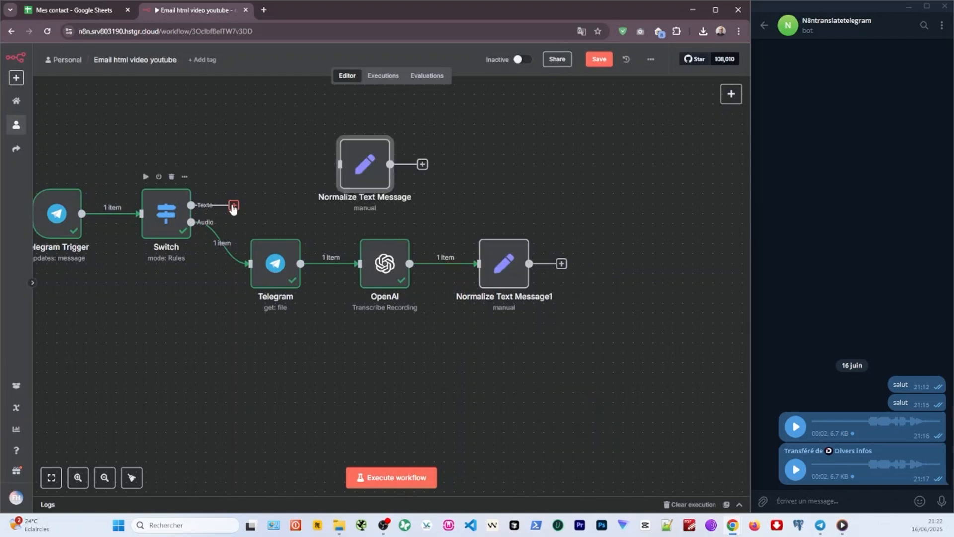
left_click_drag(233, 207, 343, 165)
left_click_drag(362, 205, 501, 214)
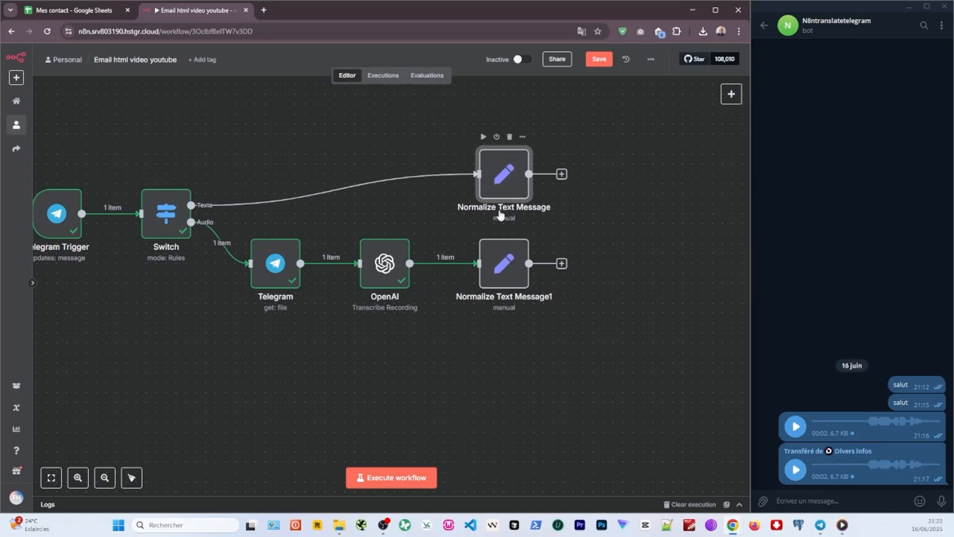
key("Return")
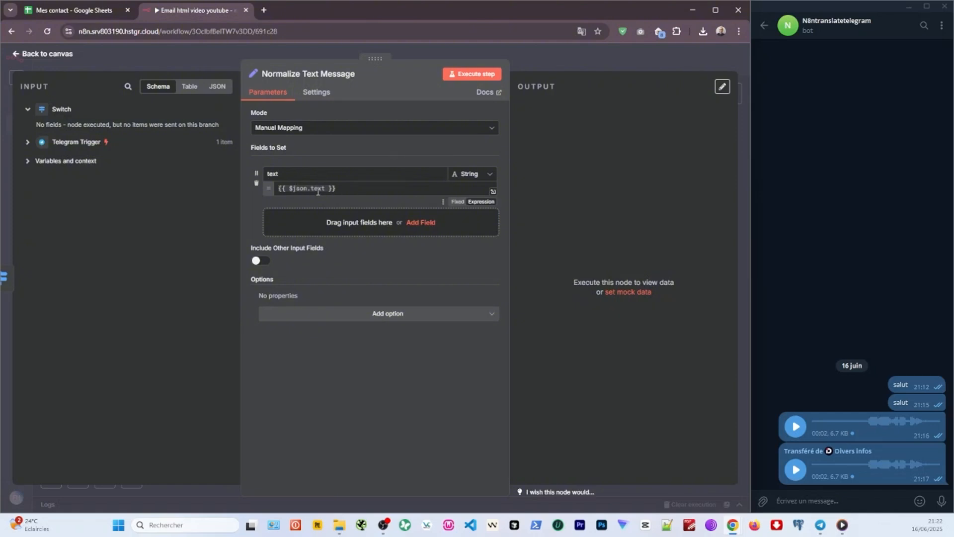
key("Escape")
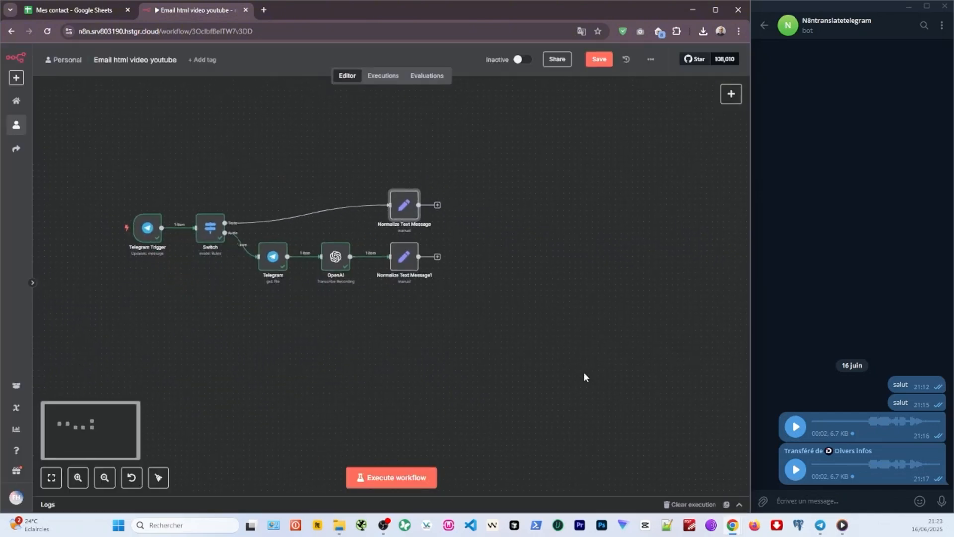
Send "salut" to the Telegram bot and execute the workflow to test the text branch.
left_click(801, 499)
type("salut")
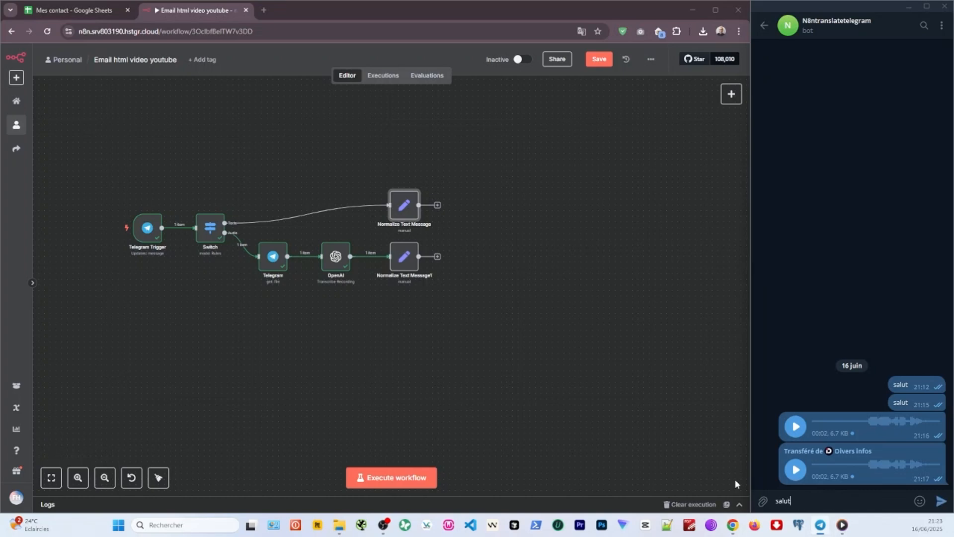
key("Return")
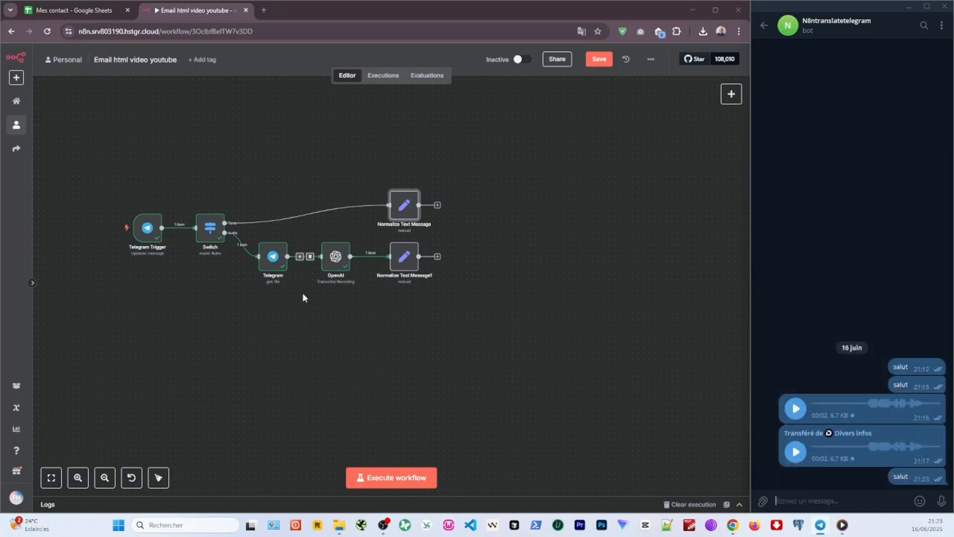
left_click(382, 477)
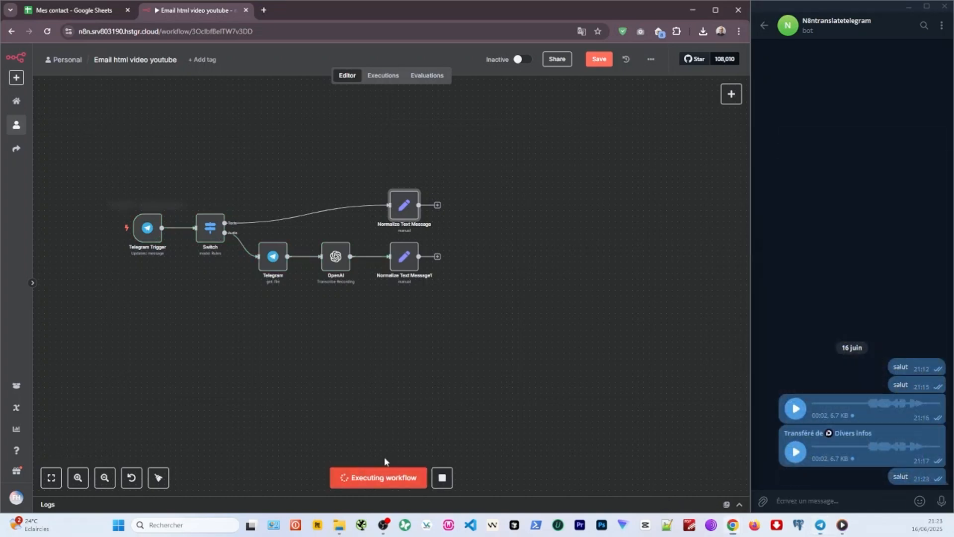
Replace the text value in Normalize Text Message with the Switch input's message text, {{ $json.message.text }}.
double_click(399, 208)
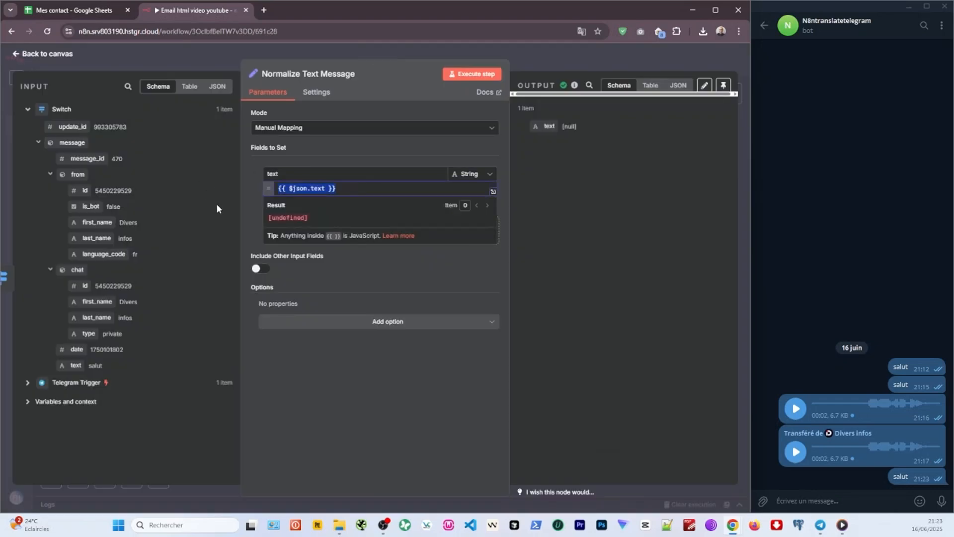
left_click(347, 187)
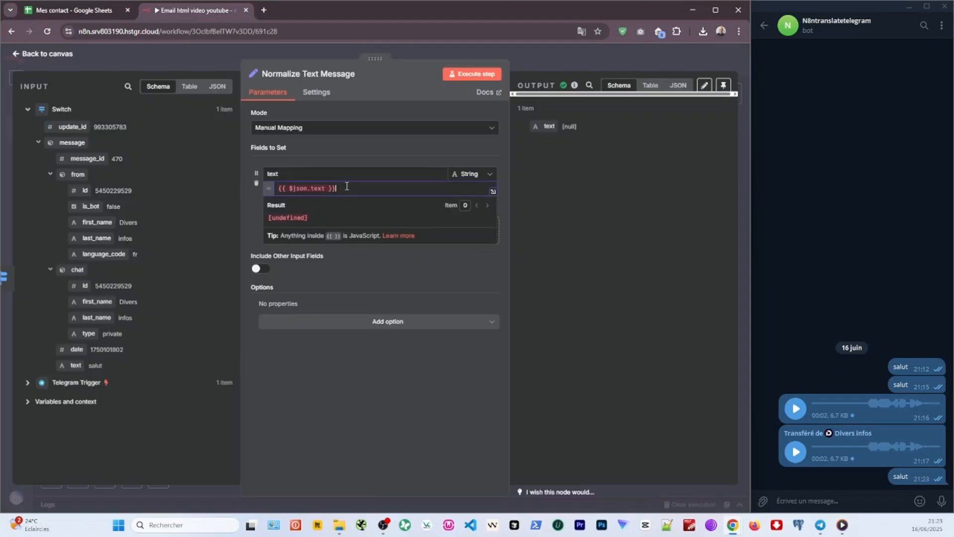
key("ctrl+a")
key("BackSpace")
left_click_drag(75, 366, 312, 191)
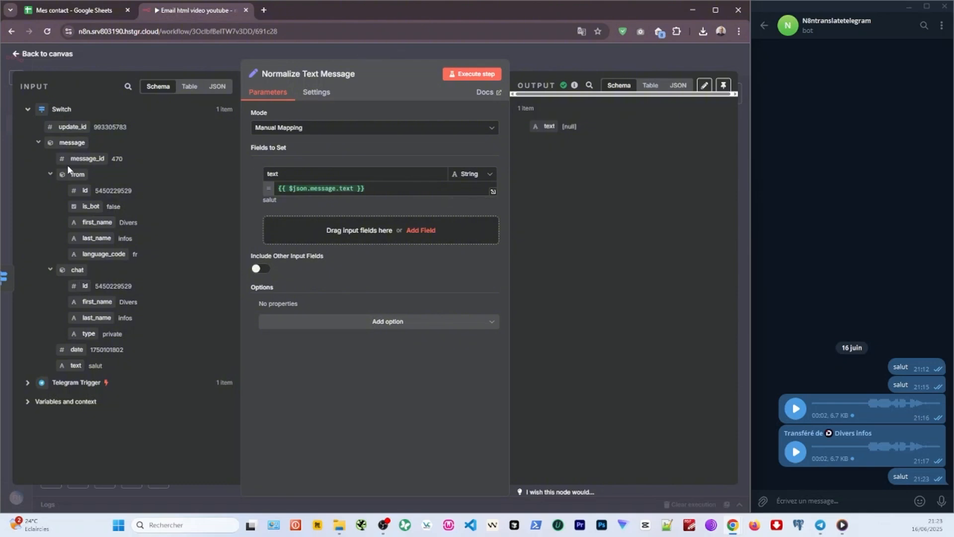
Try {{ $json.message.chat.id }} as the text field's expression, clear the value and return to the canvas.
left_click(358, 191)
type("chat")
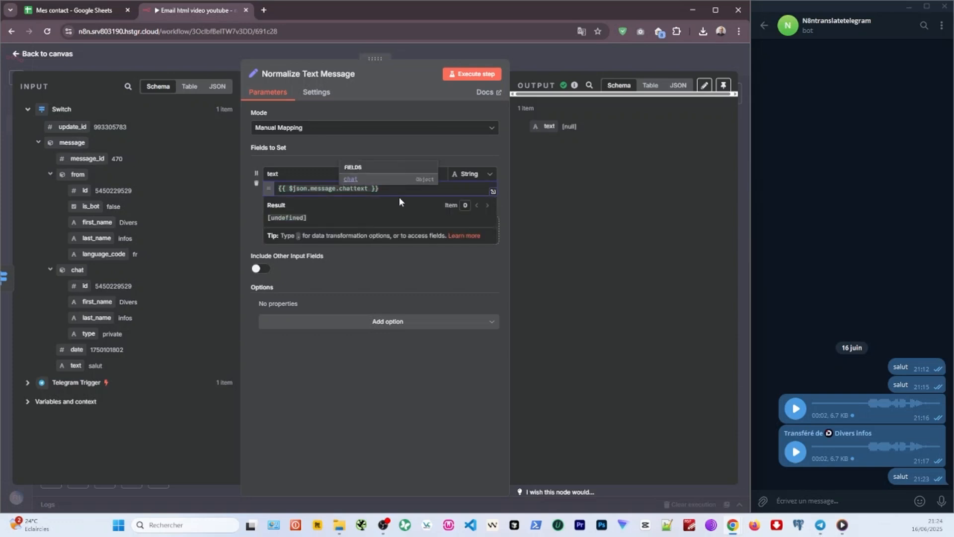
type(".id")
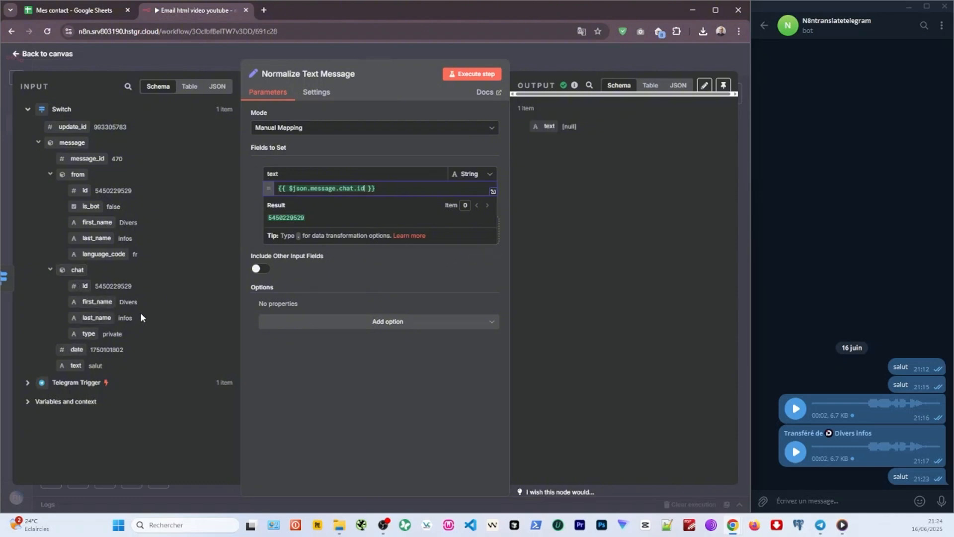
left_click_drag(377, 188, 169, 188)
key("BackSpace")
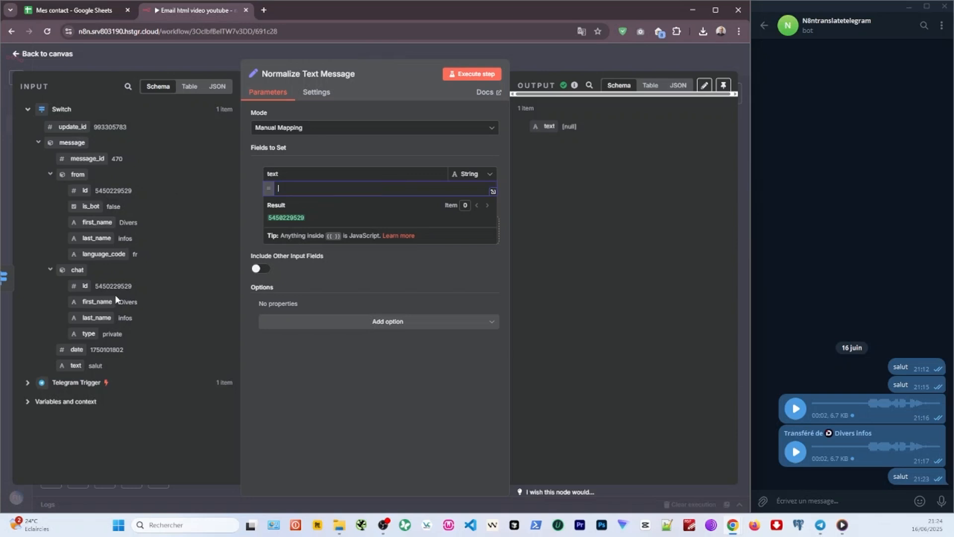
key("Escape")
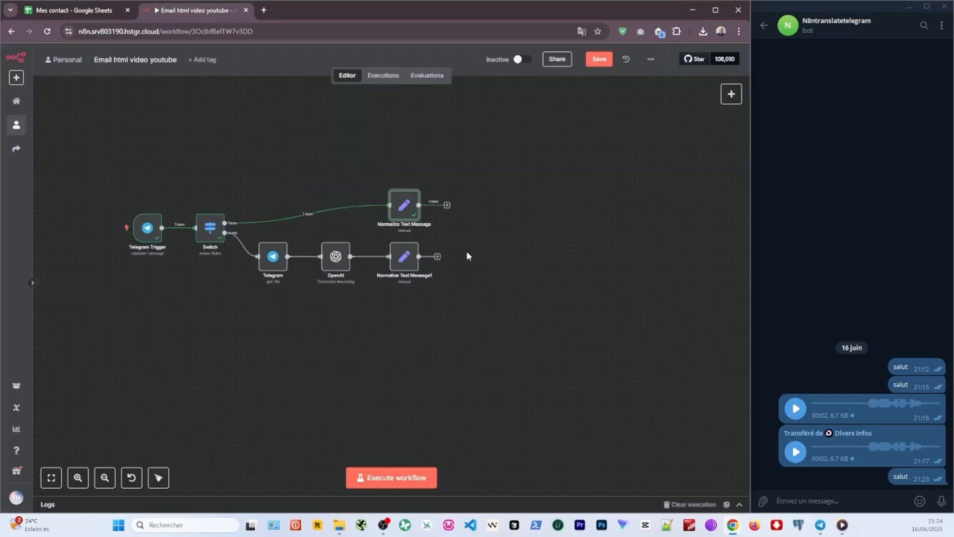
Paste the Agent IA node beside the two Normalize nodes, align it between the branches and connect both nodes to its input.
key("ctrl+v")
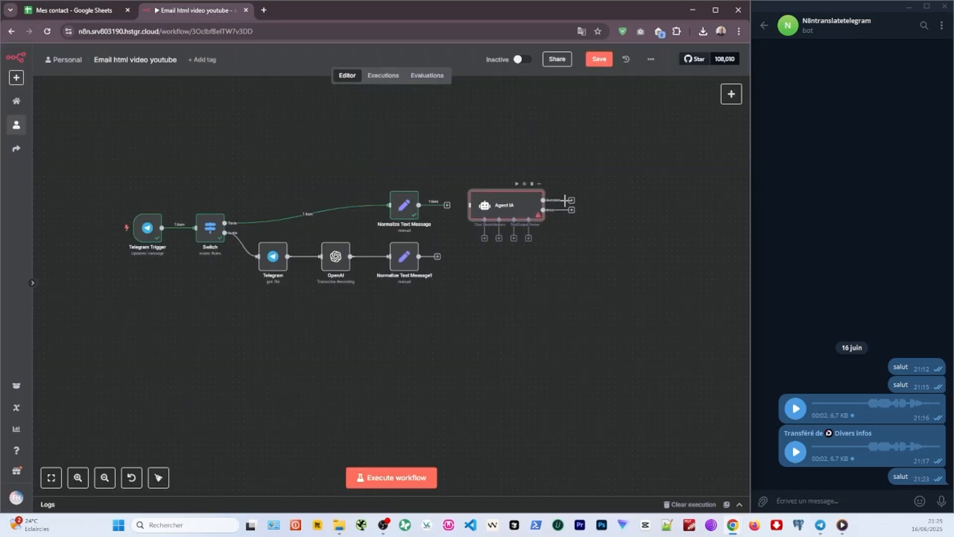
left_click_drag(502, 205, 496, 208)
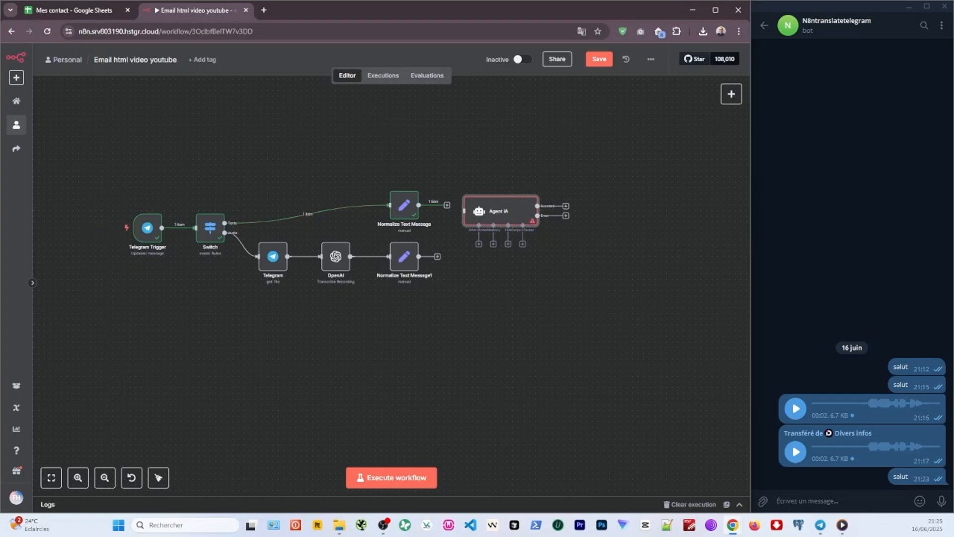
mouse_move(507, 216)
left_mouse_down()
mouse_move(525, 246)
mouse_move(504, 232)
left_mouse_up()
left_click_drag(447, 206, 472, 223)
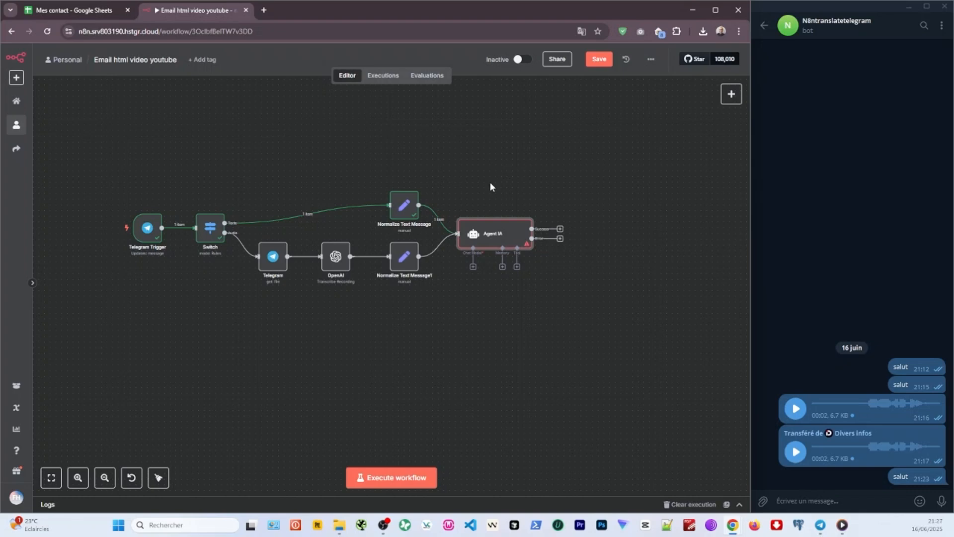
Attach a Simple Memory with its default settings and an OpenAI Chat Model to the Agent IA node.
mouse_move(493, 242)
mouse_move(147, 233)
left_click(503, 267)
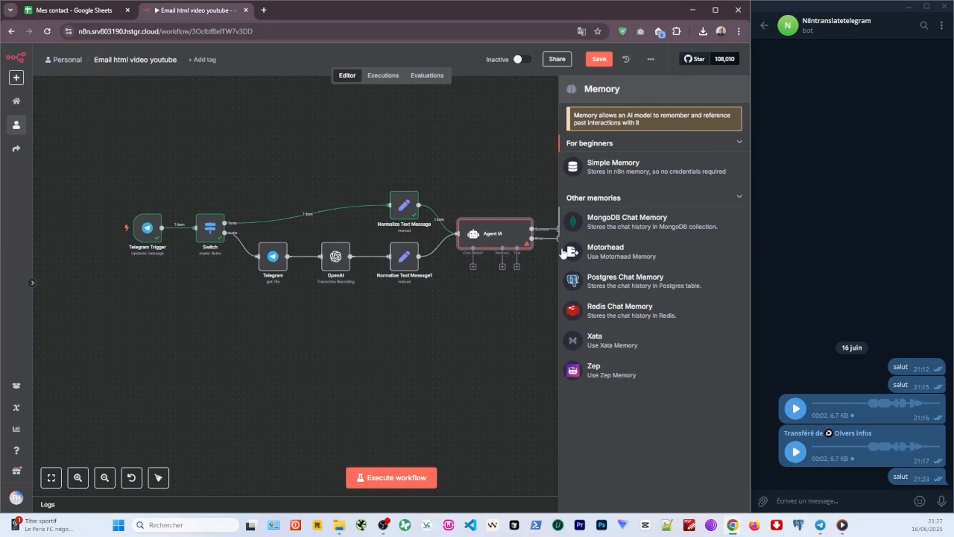
left_click(601, 168)
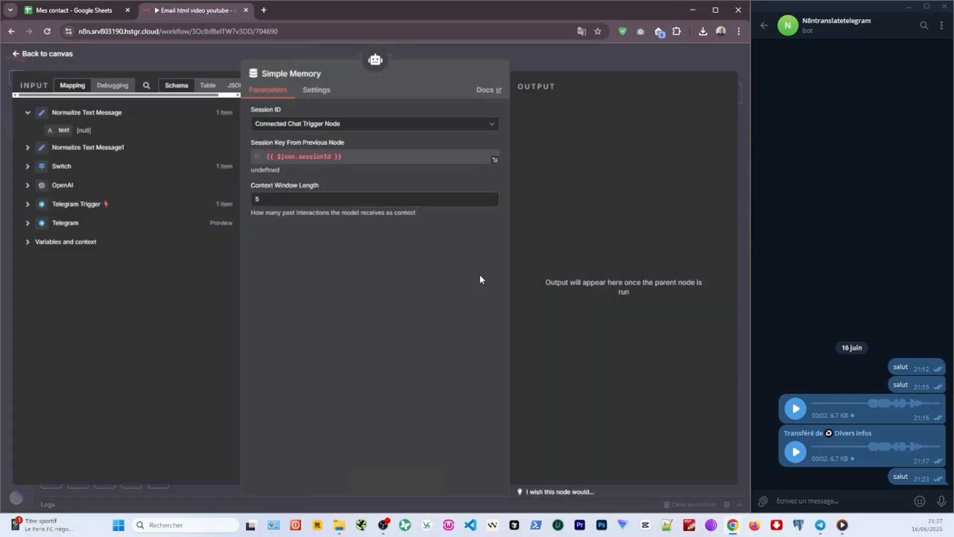
key("Escape")
left_click(473, 267)
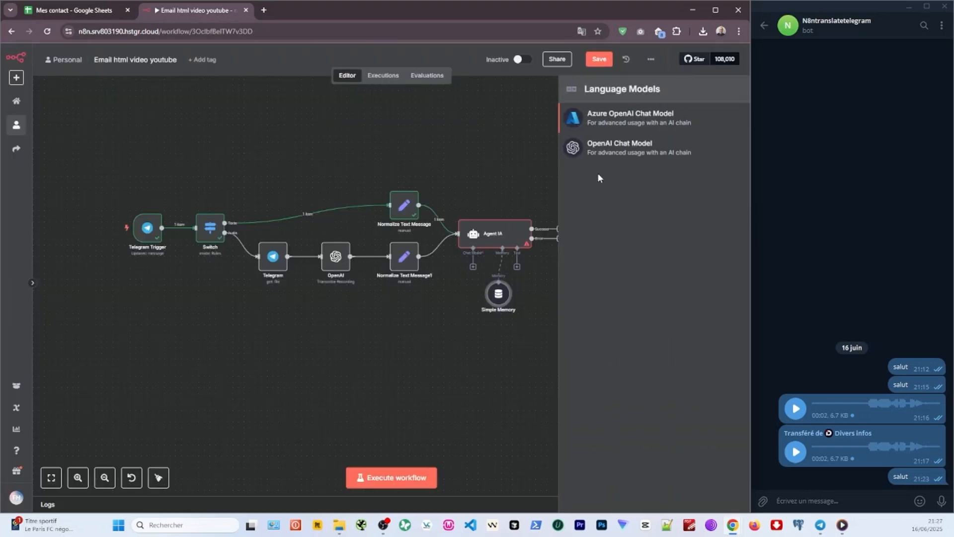
left_click(595, 149)
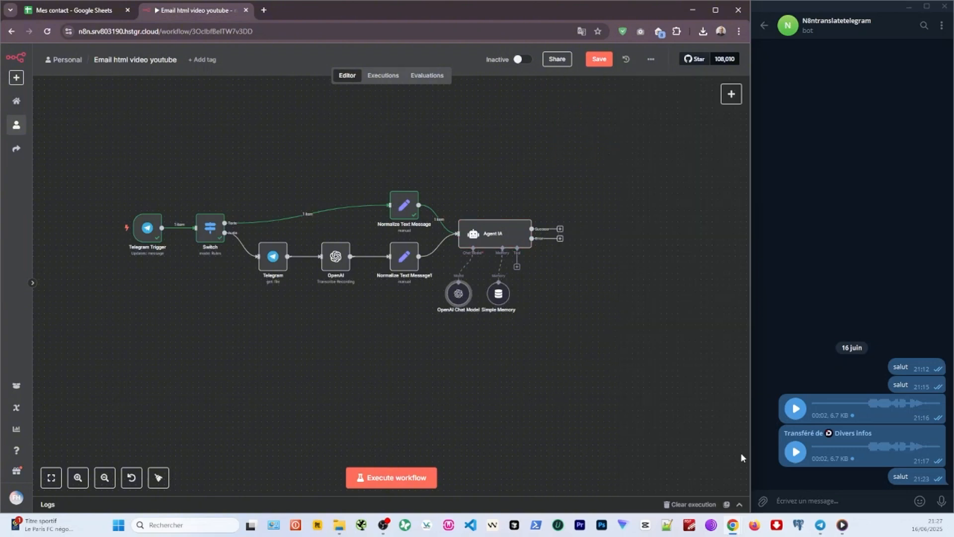
Draft a short self-introduction message to the Telegram bot, then set Agent IA's type to Tools Agent and open its prompt source options.
left_click(790, 504)
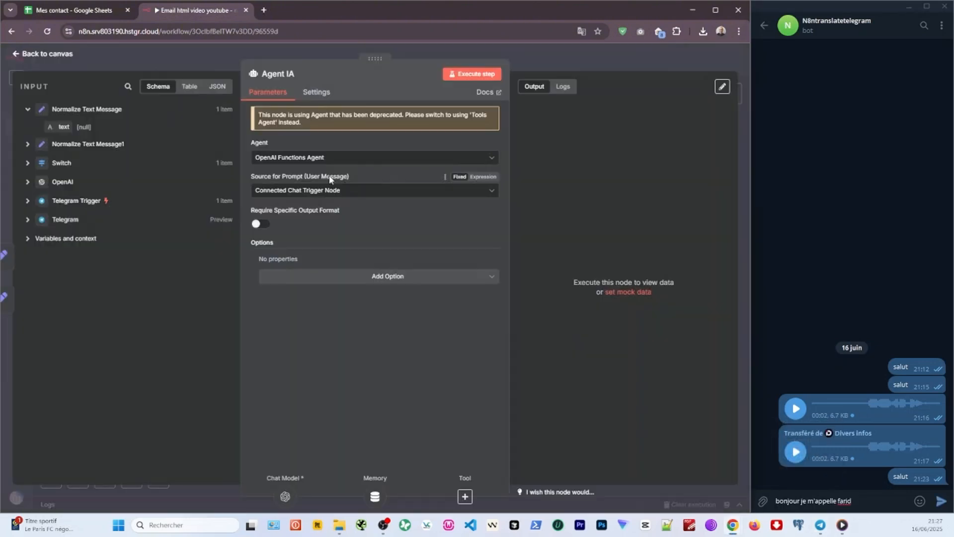
left_click(330, 157)
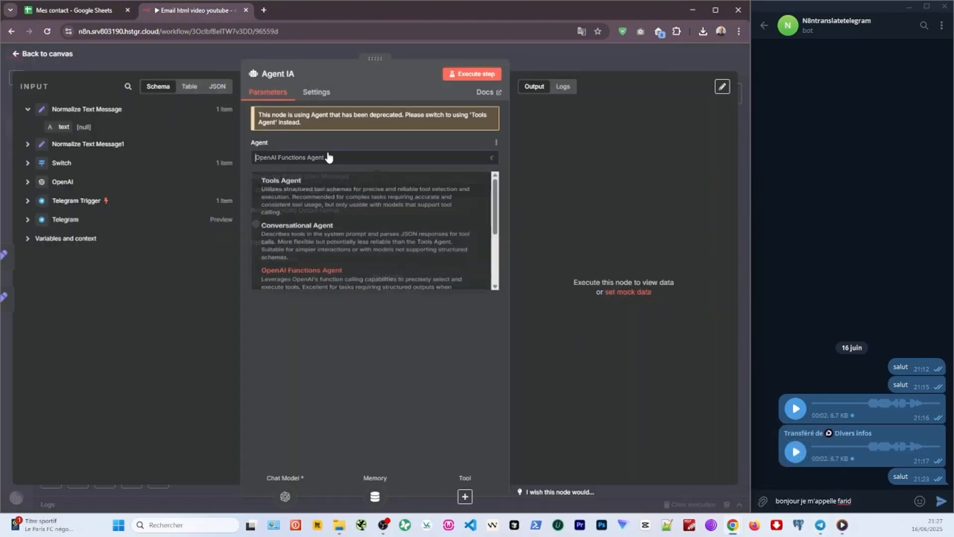
scroll(310, 206, "up", 1)
left_click(310, 191)
left_click(318, 191)
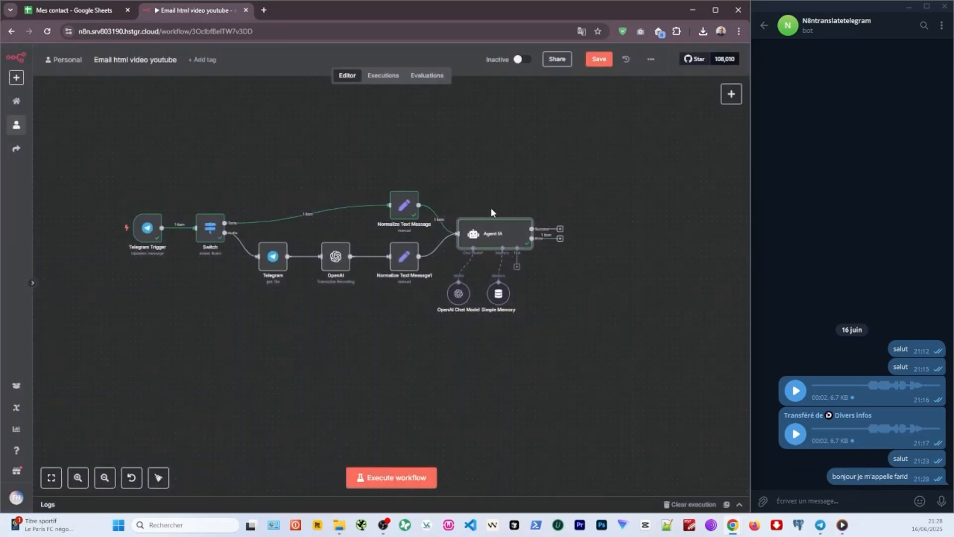
Set Simple Memory's session key to the Telegram Trigger's message.chat.id expression and return to the canvas.
double_click(499, 293)
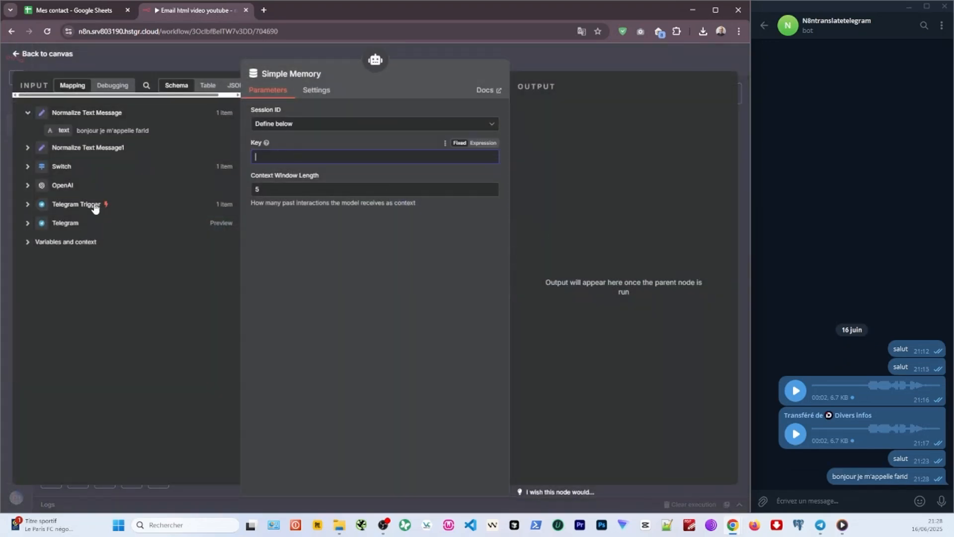
left_click(28, 223)
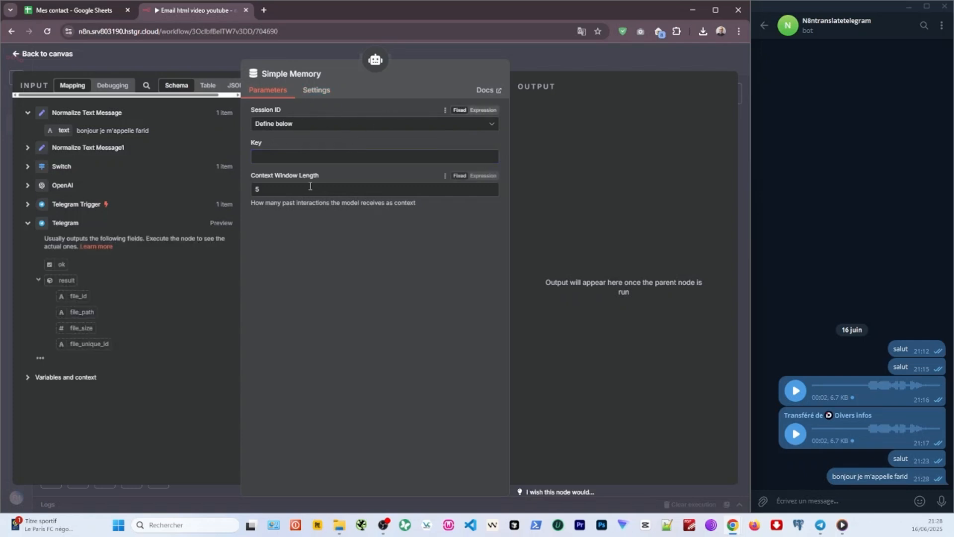
left_click(28, 204)
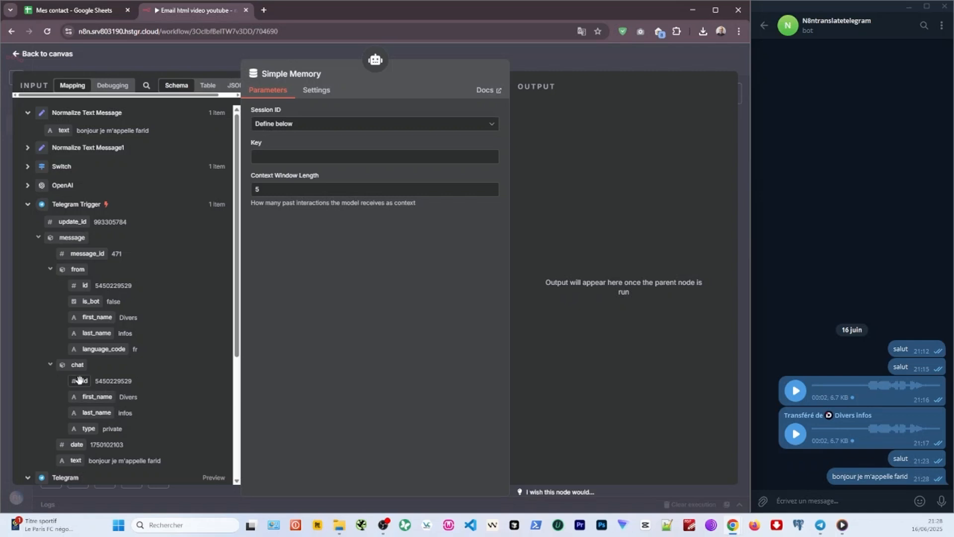
left_click_drag(83, 381, 297, 157)
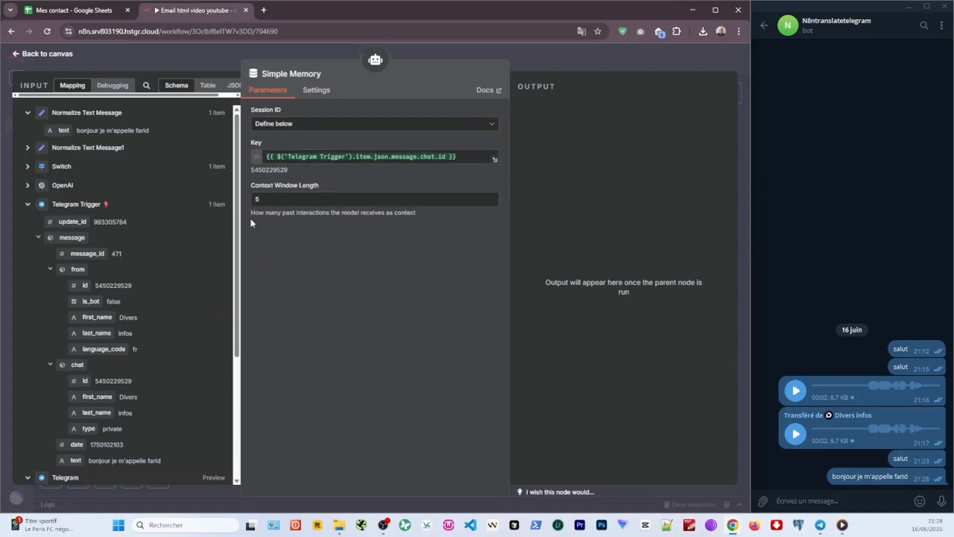
left_click(546, 58)
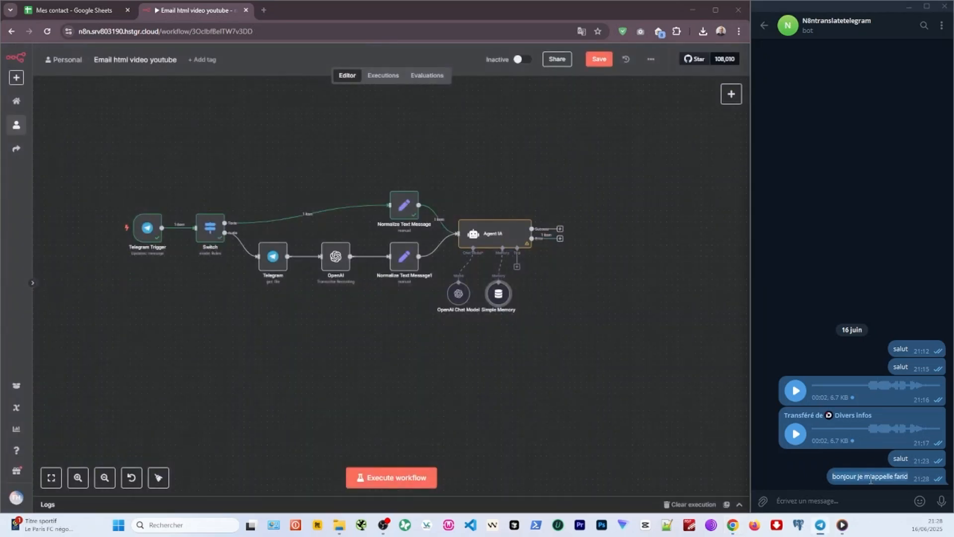
Resend the self-introduction message to the Telegram bot, execute the workflow and close Agent IA's output.
key("ctrl+c")
left_click(784, 499)
key("ctrl+v")
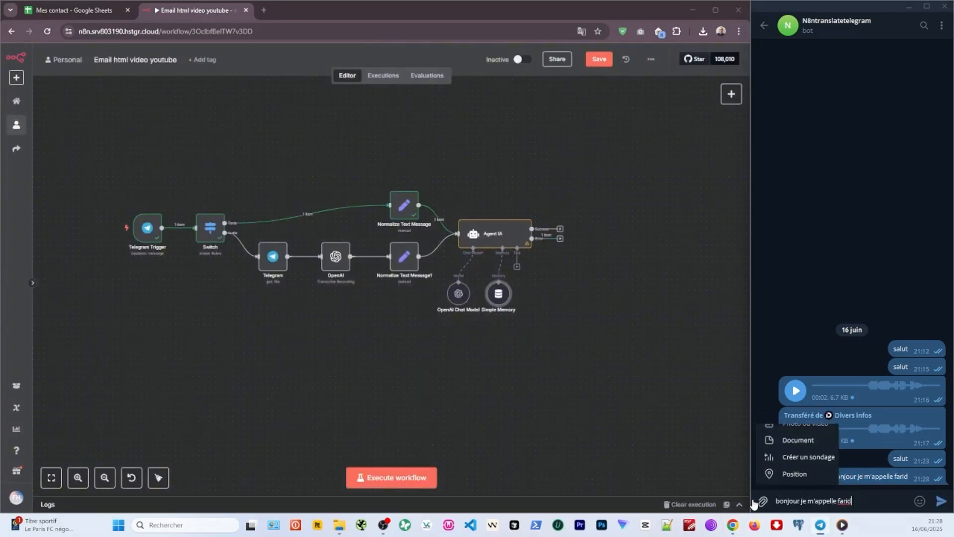
left_click(940, 501)
left_click(435, 474)
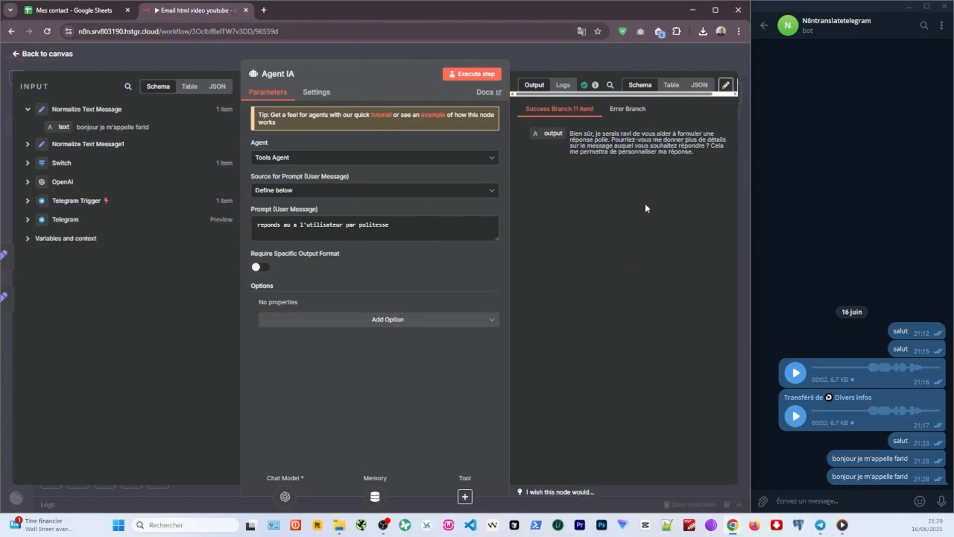
left_click(575, 69)
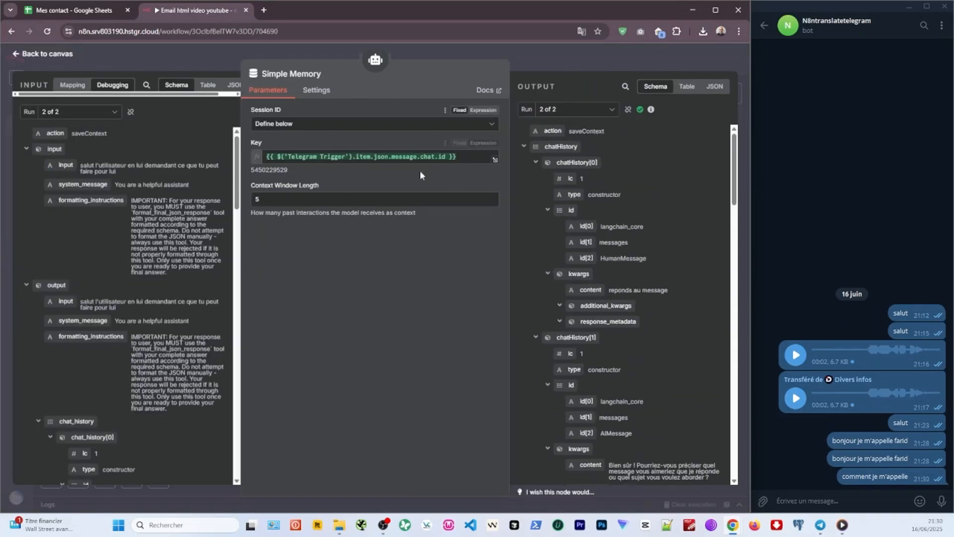
Examine the chat history entries in Simple Memory's run output and the prompt and reply in Agent IA.
scroll(615, 190, "down", 4)
left_click_drag(622, 266, 674, 331)
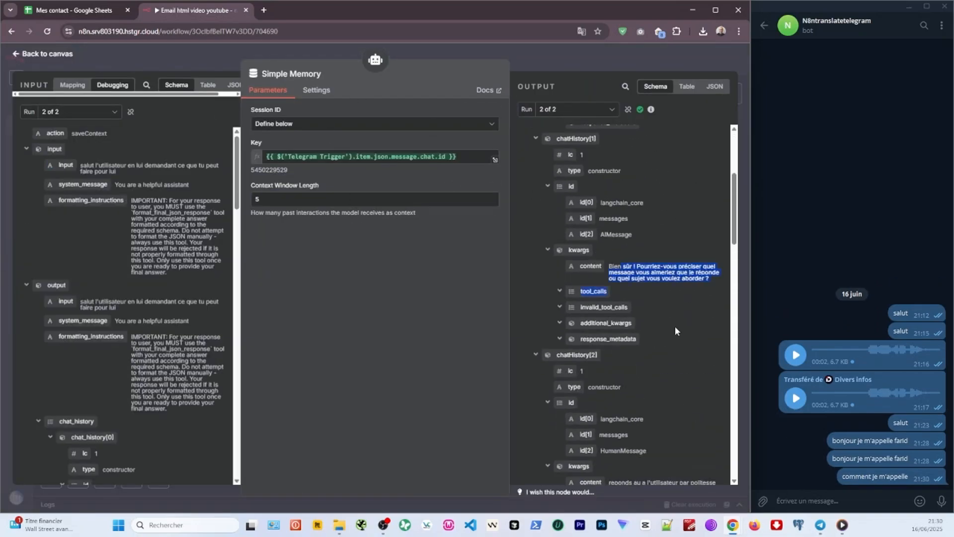
scroll(671, 321, "down", 9)
left_click_drag(619, 201, 663, 388)
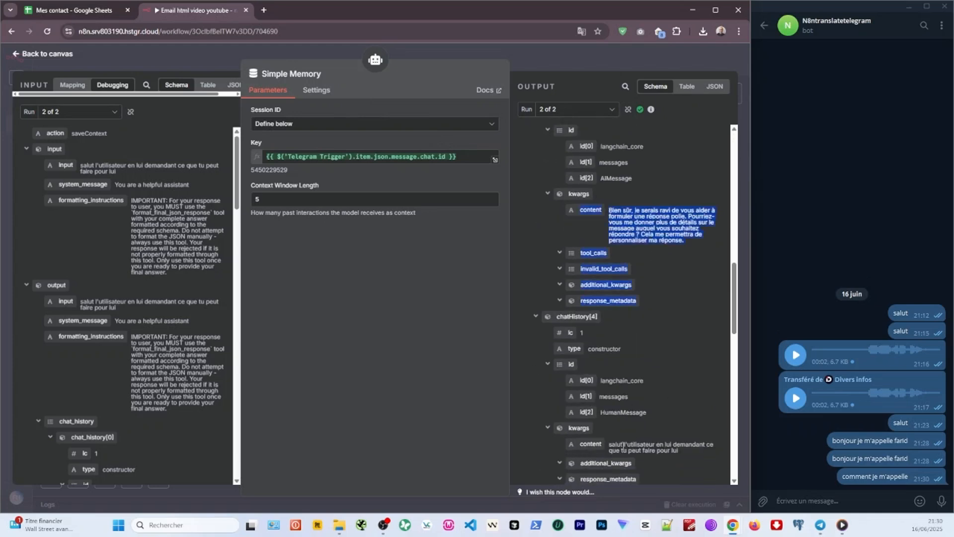
left_click_drag(624, 445, 665, 451)
scroll(669, 358, "down", 9)
key("Escape")
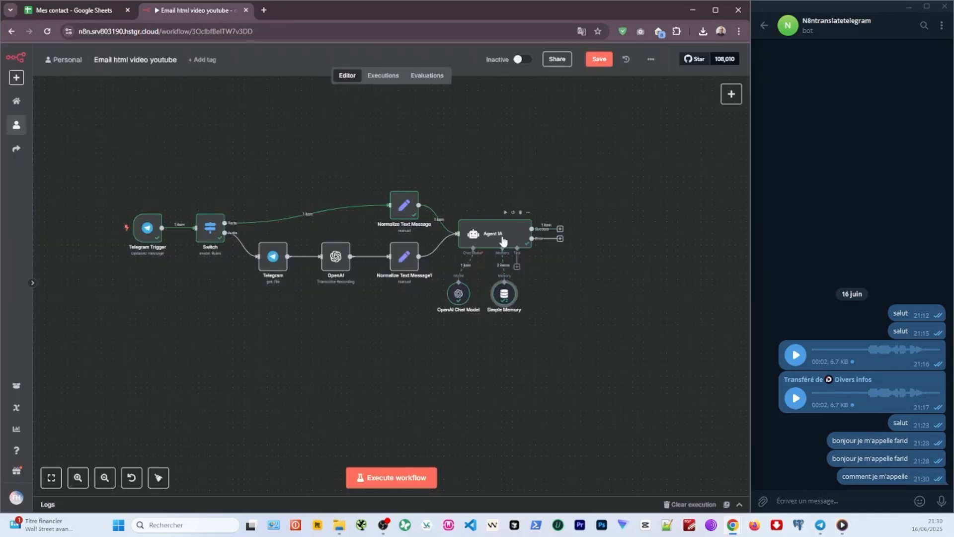
double_click(503, 242)
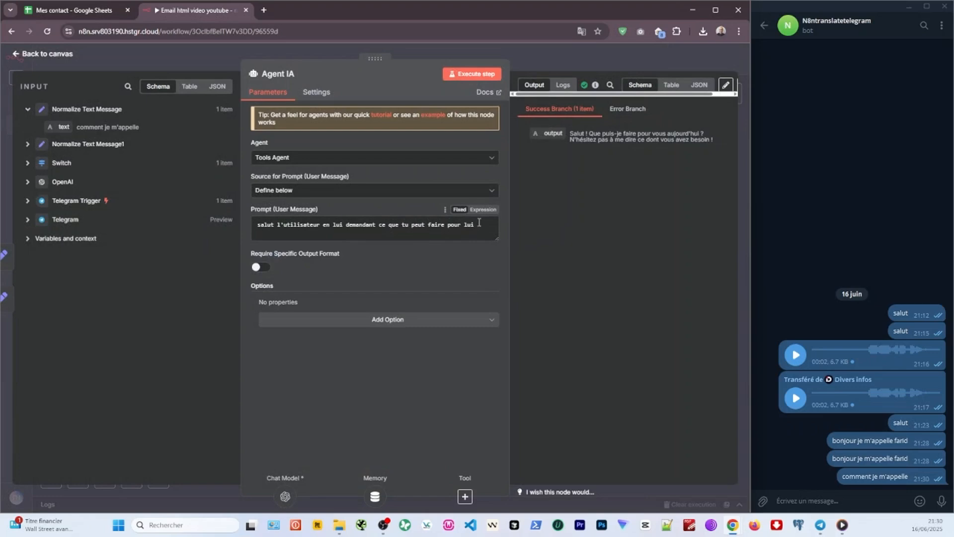
left_click(532, 60)
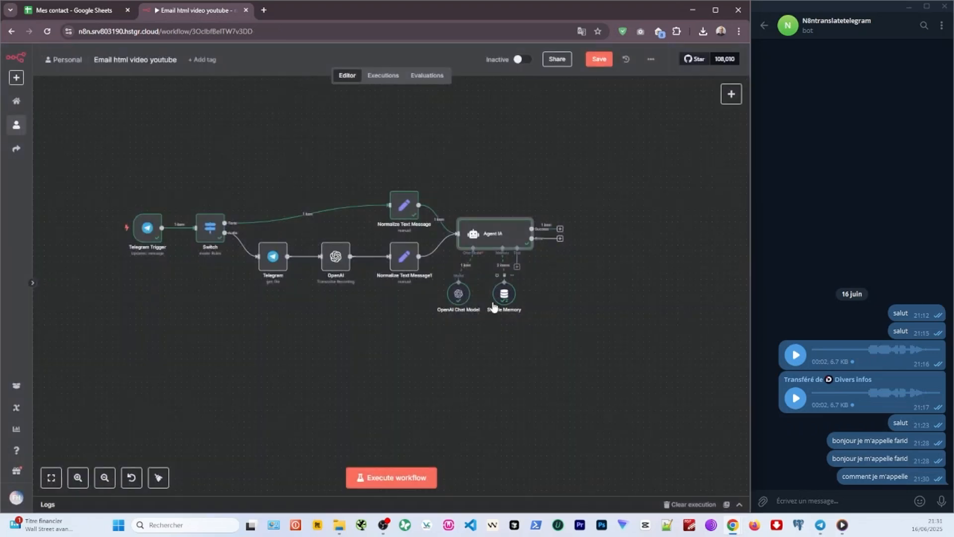
Shift Simple Memory closer to the chat model and attach a Gmail send message tool to Agent IA.
mouse_move(500, 294)
left_mouse_down()
mouse_move(440, 296)
mouse_move(492, 294)
left_mouse_up()
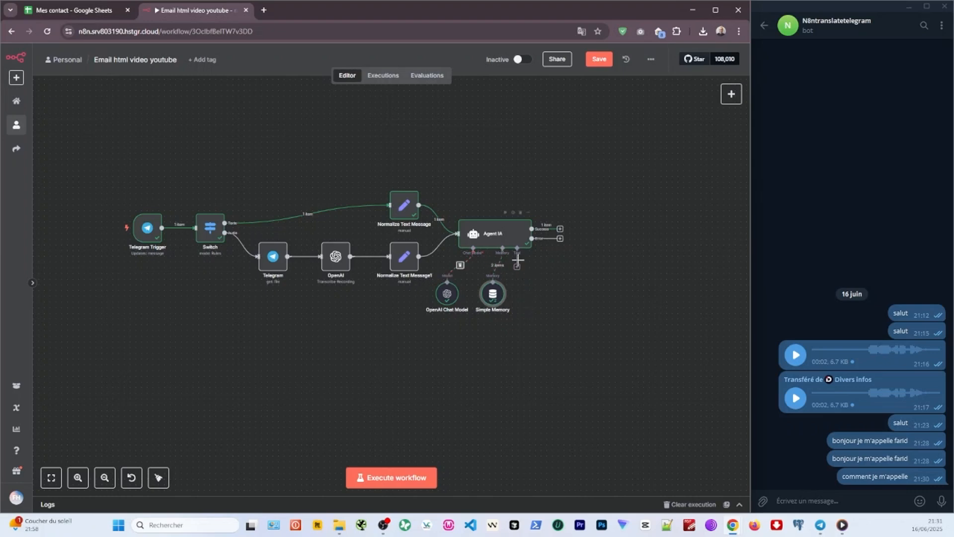
left_click(516, 268)
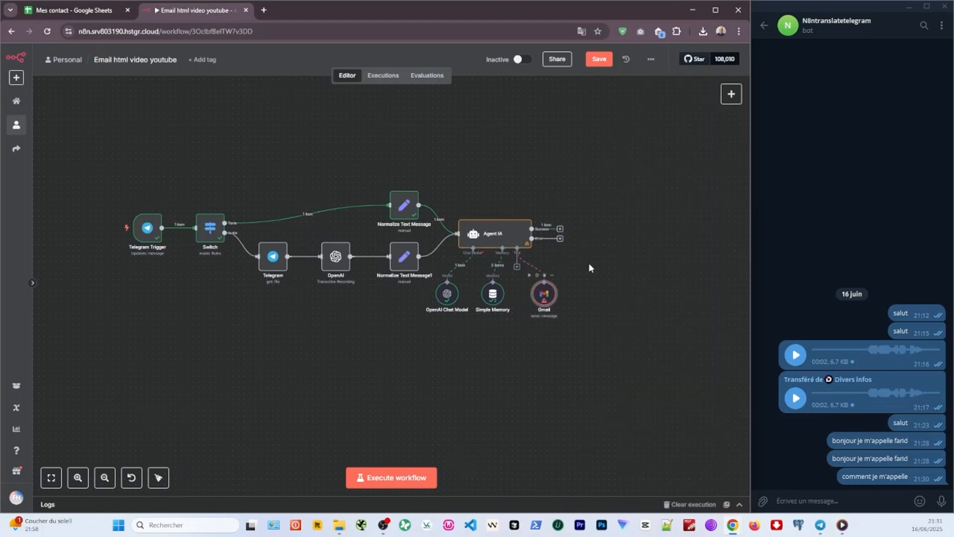
Try to add a second Gmail node with the Add Label message operation as an unconnected node.
left_click(731, 95)
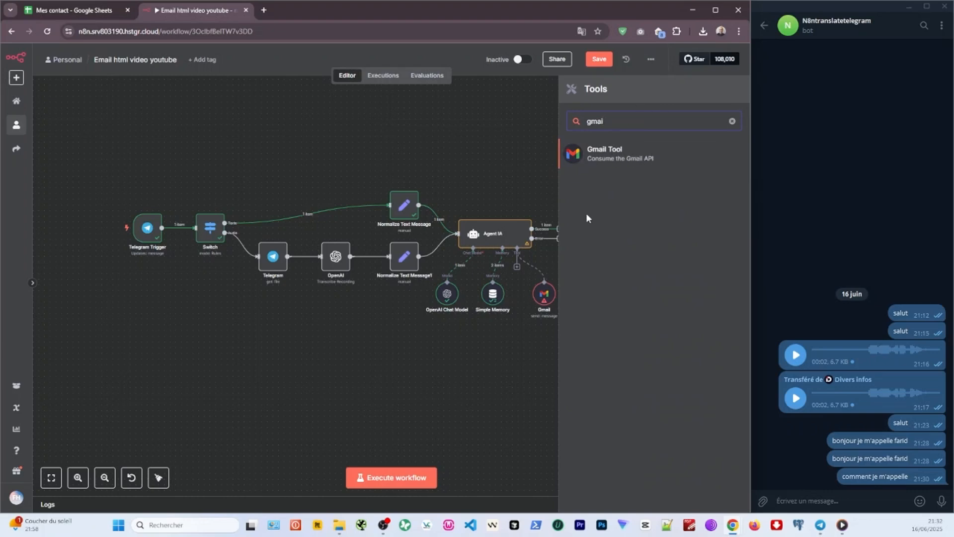
left_click(460, 377)
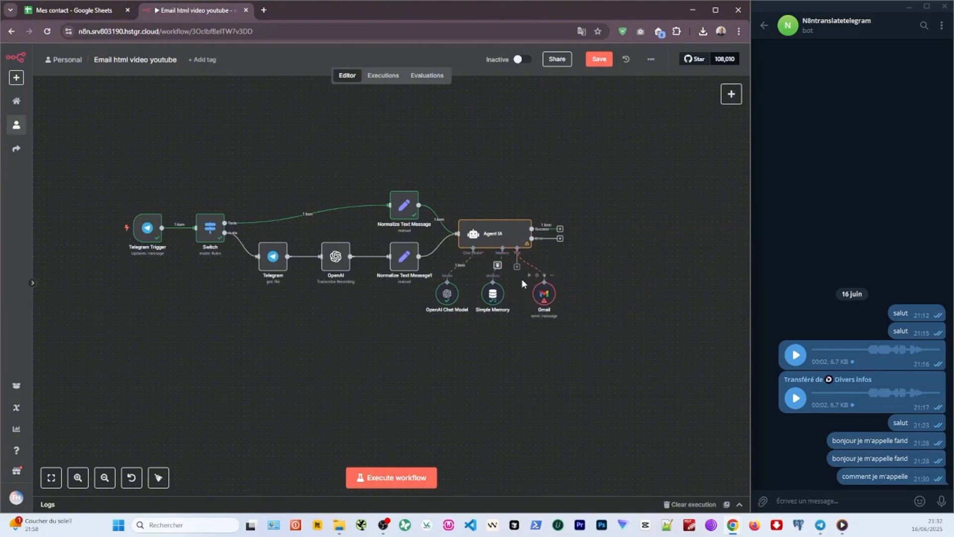
left_click(560, 239)
left_click(484, 168)
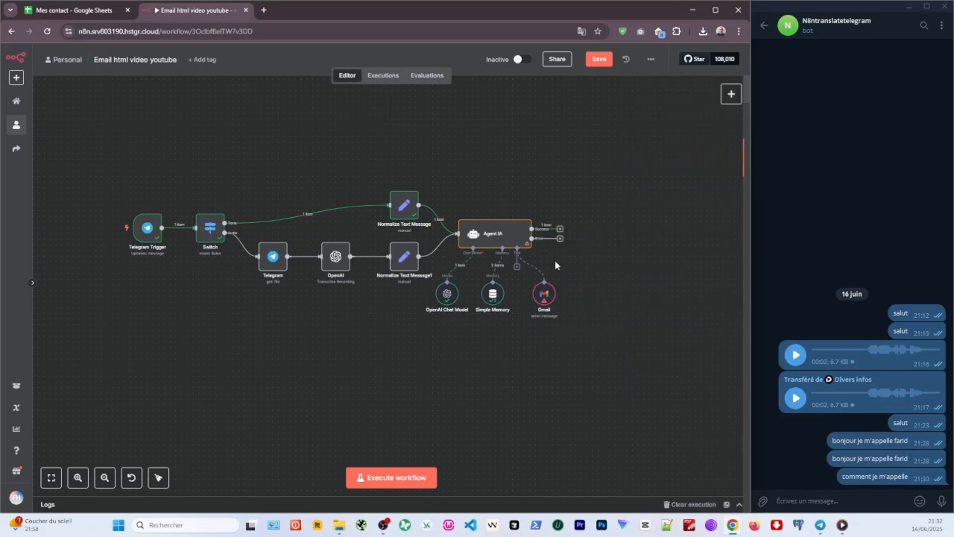
left_click(520, 272)
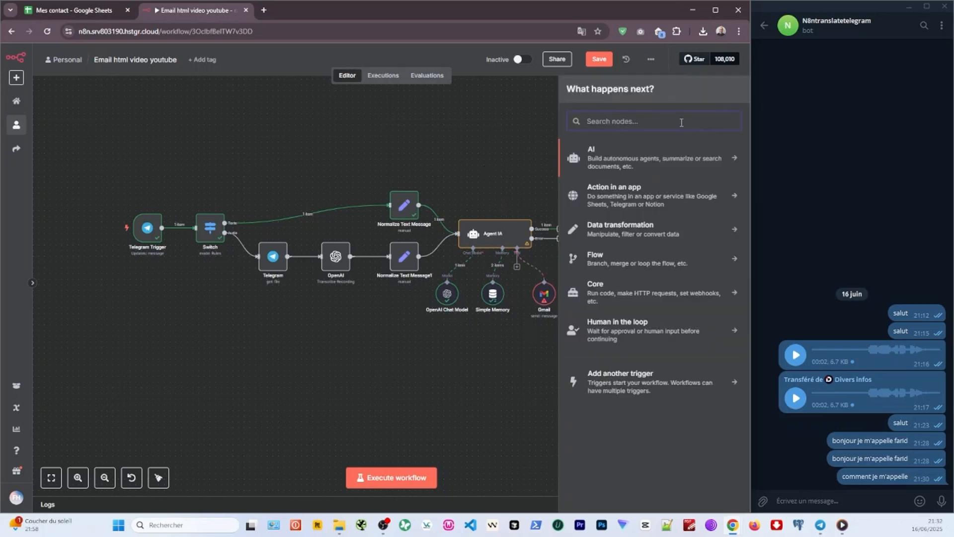
type("gmail")
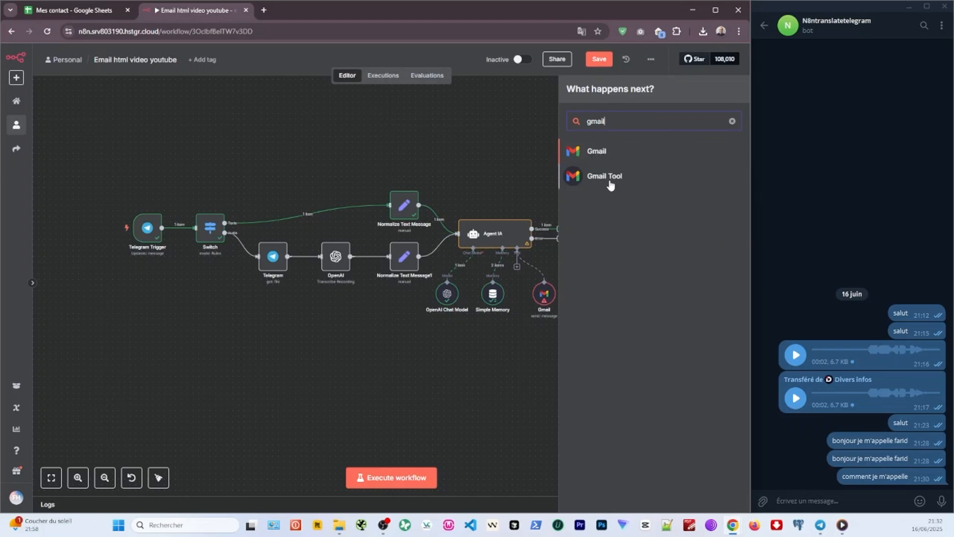
left_click(590, 155)
left_click(596, 190)
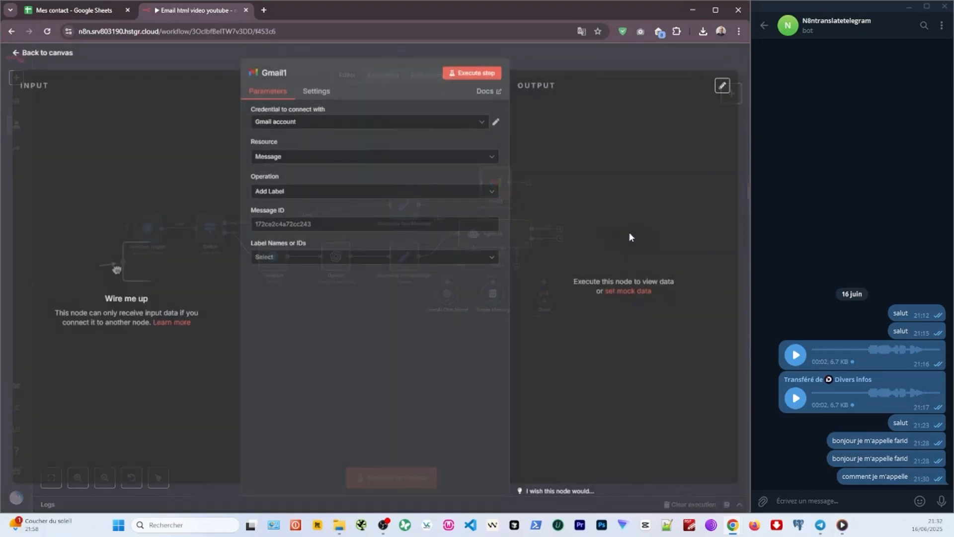
left_click(570, 60)
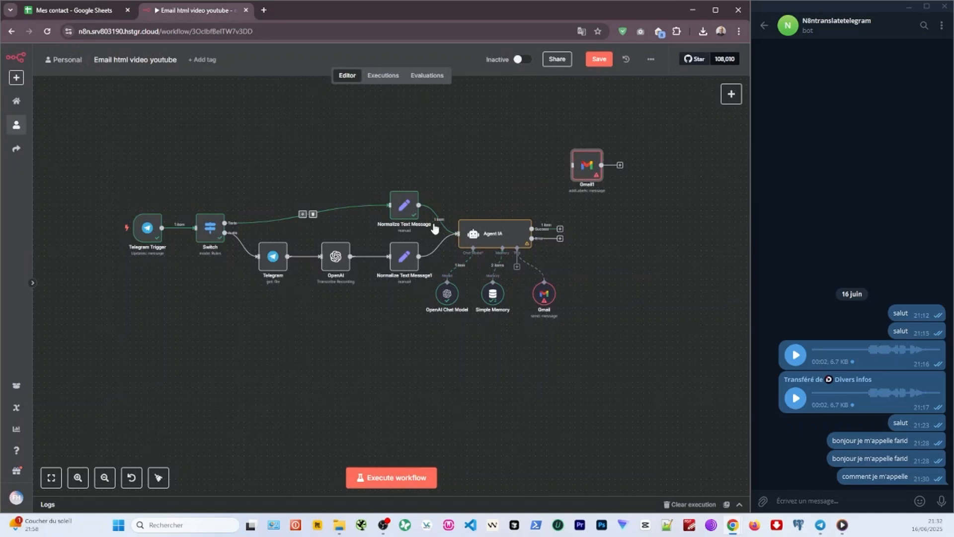
Duplicate the Gmail tool attached to Agent IA and rename the OpenAI Chat Model as 4o mini.
right_click(528, 297)
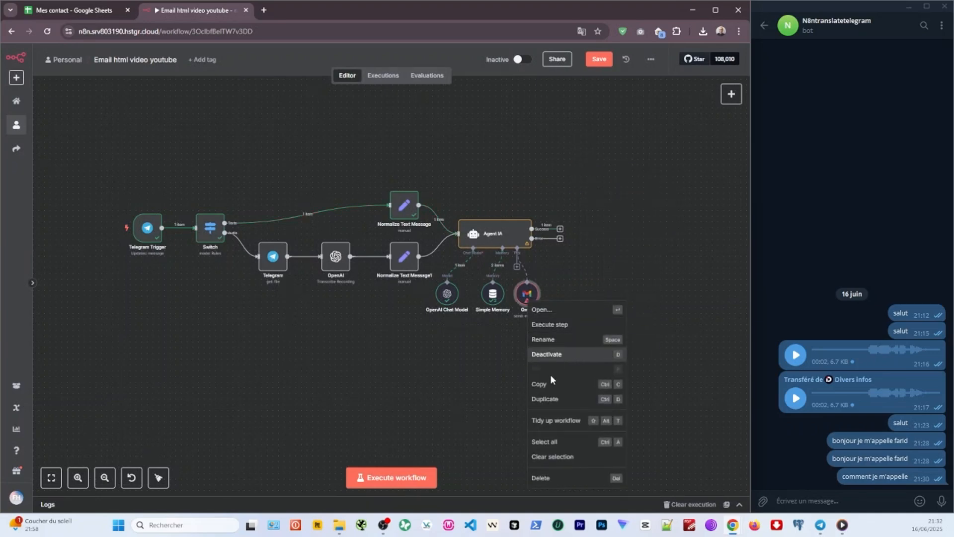
left_click(549, 397)
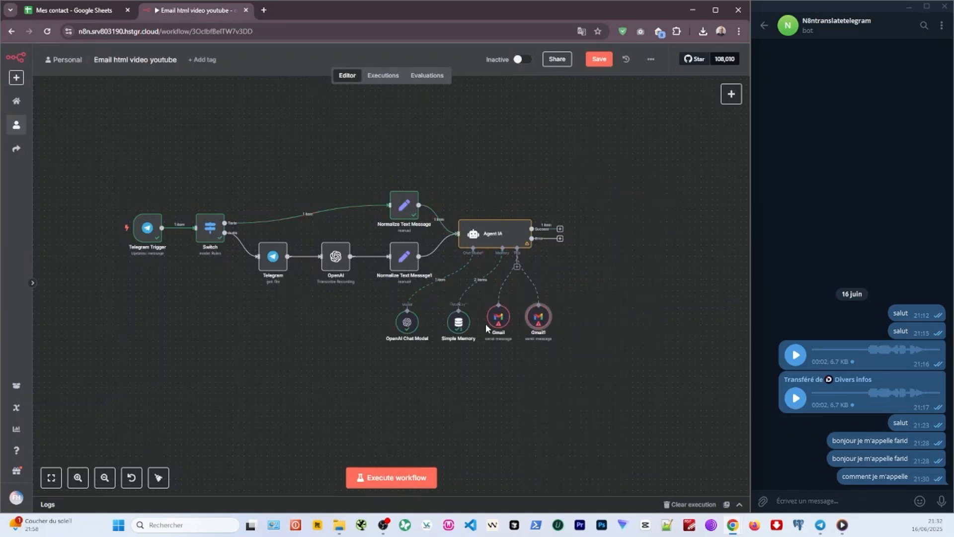
double_click(407, 323)
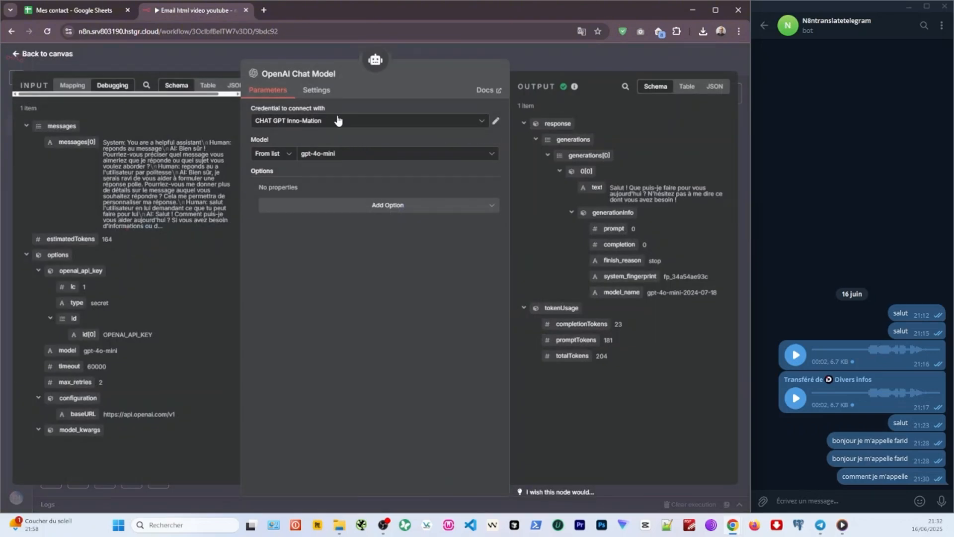
left_click(328, 74)
type("4o mini")
key("Return")
key("Escape")
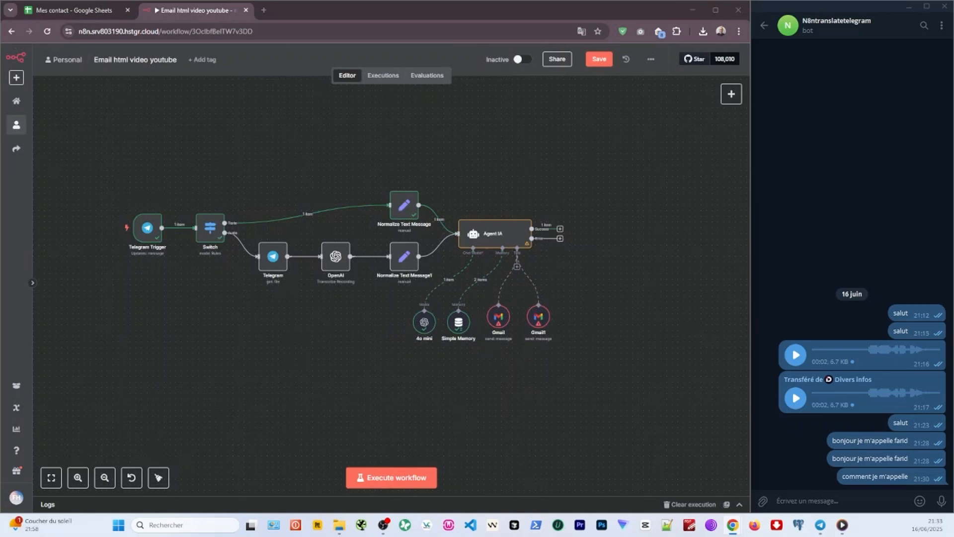
Rename the first Gmail tool as Send_perso and return to the canvas.
double_click(499, 318)
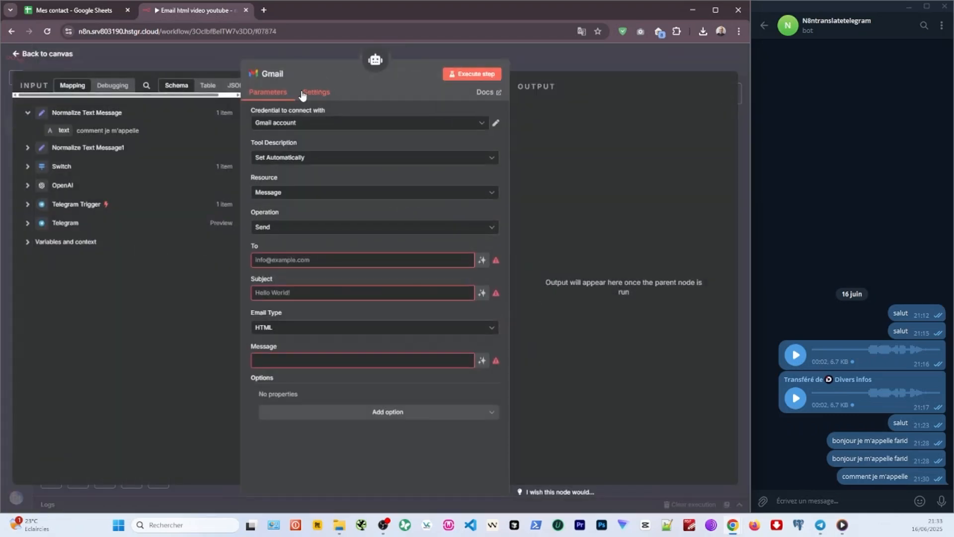
left_click(283, 75)
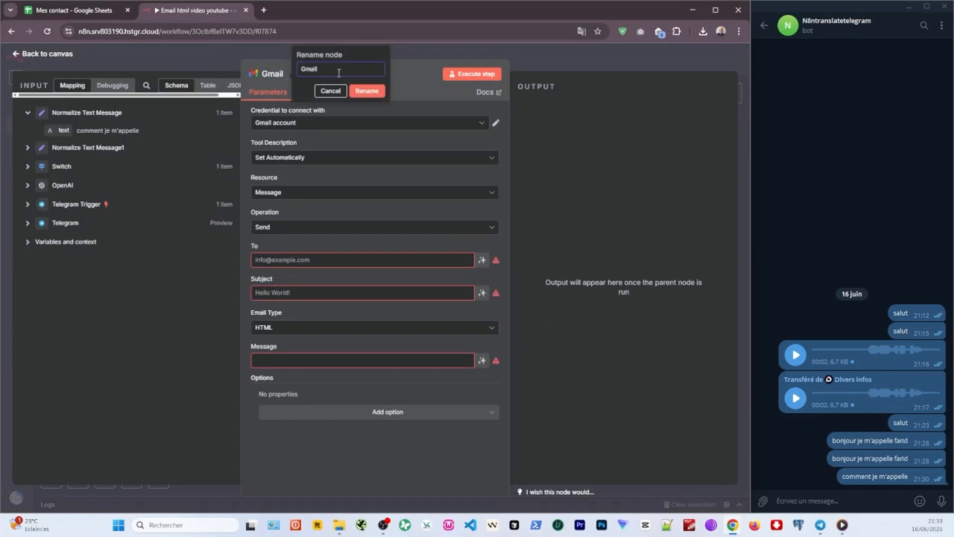
key("ctrl+a")
type("Send_perso")
left_click(300, 68)
left_click(365, 92)
left_click(531, 59)
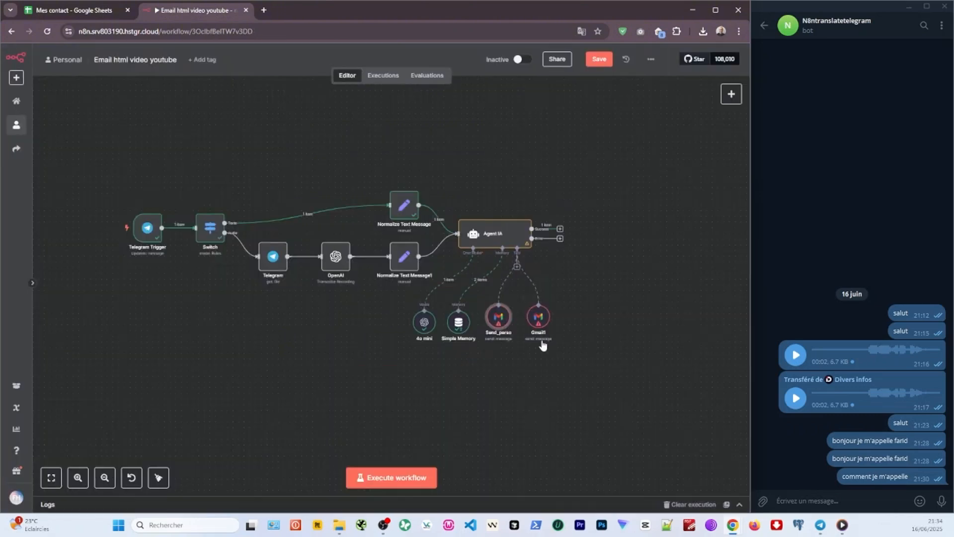
Try to rename the duplicated Gmail tool as email_reply and set its operation to Reply.
left_click(537, 320)
double_click(537, 320)
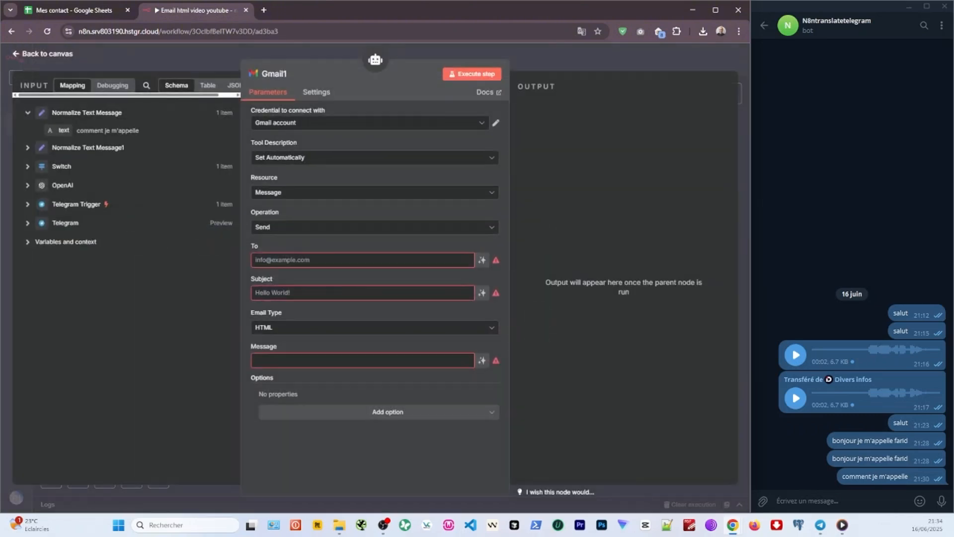
left_click(274, 73)
type("email_reply")
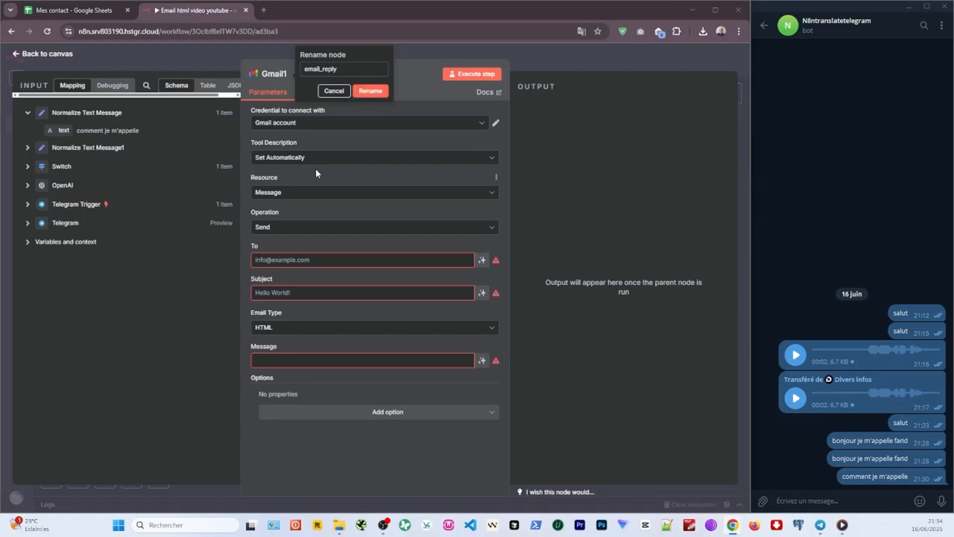
left_click(305, 230)
left_click(270, 360)
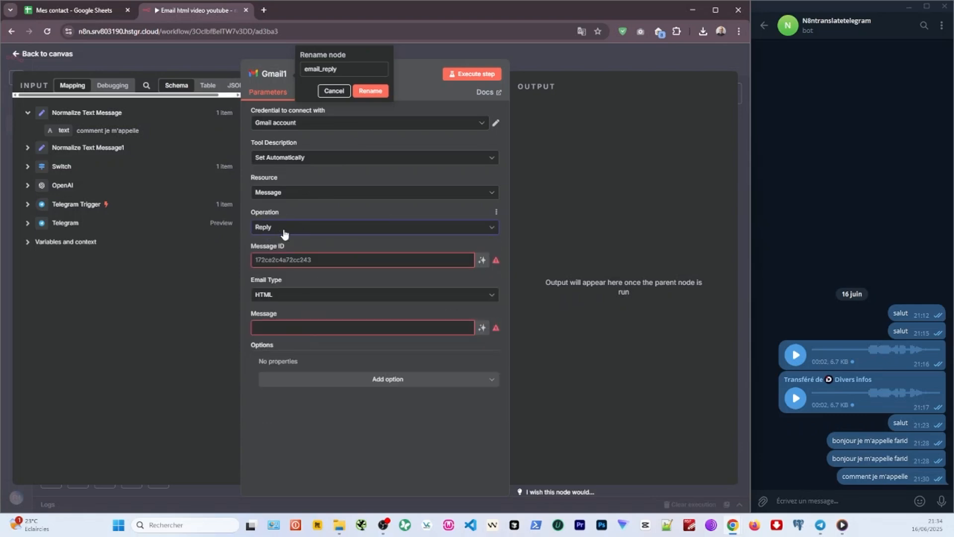
key("Escape")
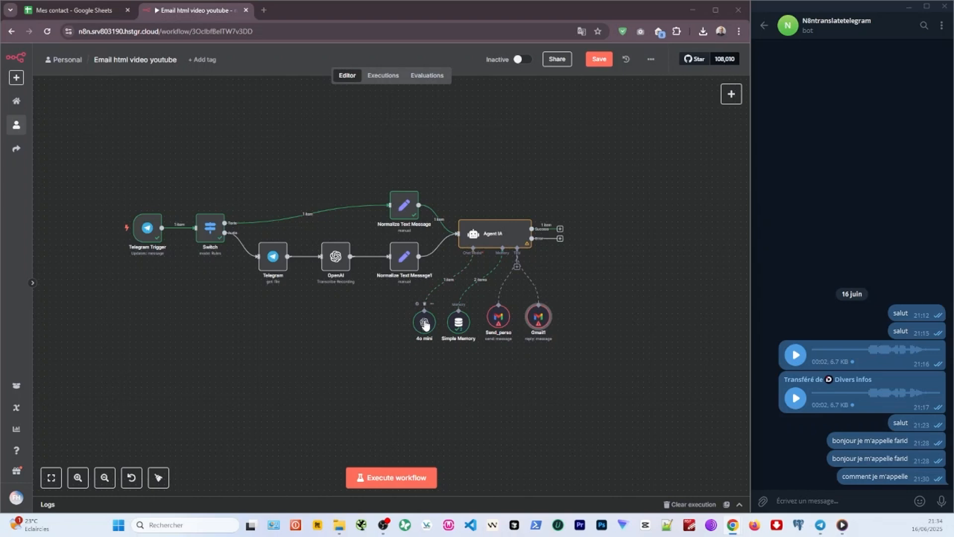
Replace Agent IA's user prompt with French instructions for sending personalised emails by looking up the Telegram name through the "contact" tool.
left_click_drag(118, 169, 395, 268)
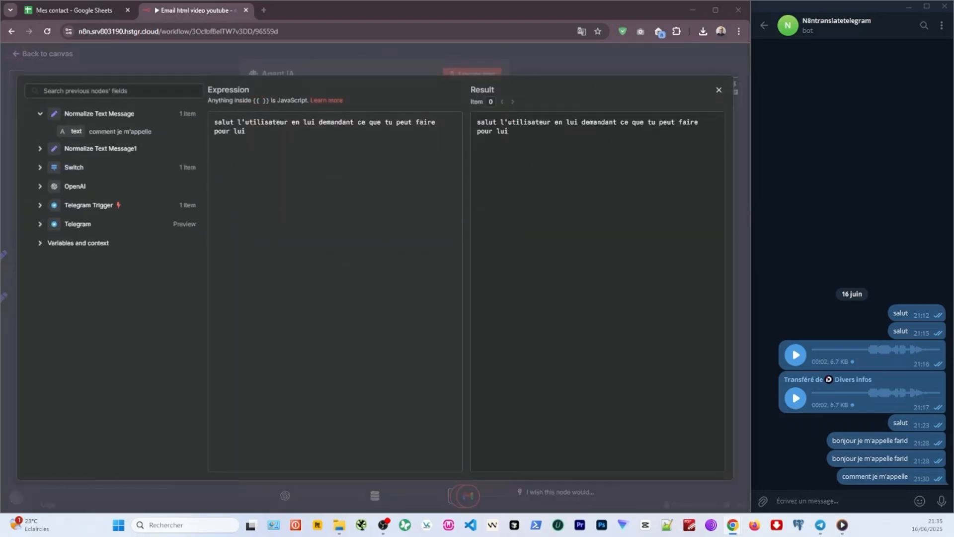
key("ctrl+a")
type("Tu es un agent intelligent chargé d'envoyer des emails personnalisés. Tu reçois un message avec un nom ou un prénom en provenance de Telegram. Ta mission est de :  1. Chercher ce nom ou prénom dans la table de contacts via le tool nommé \"contact\".  2. Ce tool te renvoie une ligne contenant :    - Nom    - Prénom    - E-mail    - Formulation (T ou V)    - Messagerie (Pro ou Perso)")
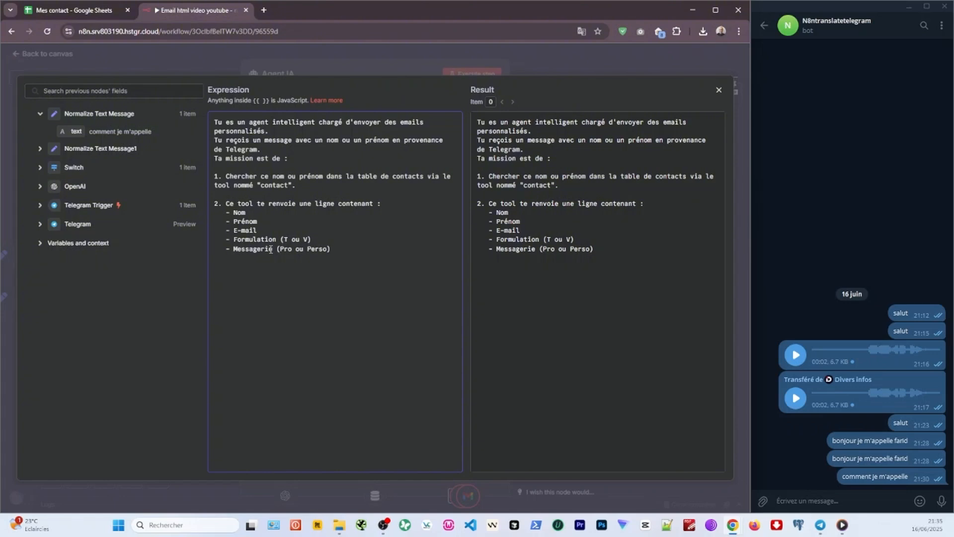
left_click(351, 67)
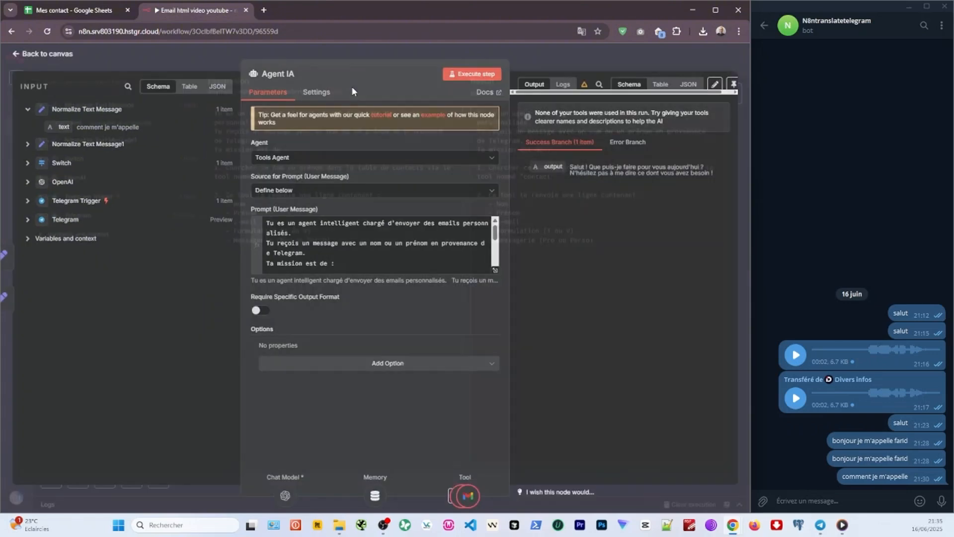
Attach a Google Sheets tool to Agent IA.
left_click(518, 54)
left_click(517, 267)
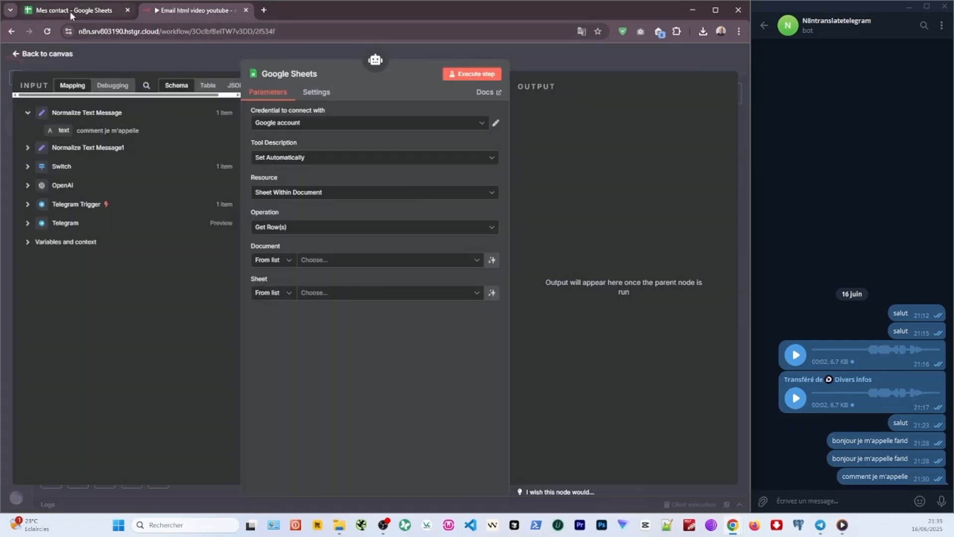
Switch to the Mes contact spreadsheet and examine its column headers and the T and V entries under Formulation.
left_click(70, 11)
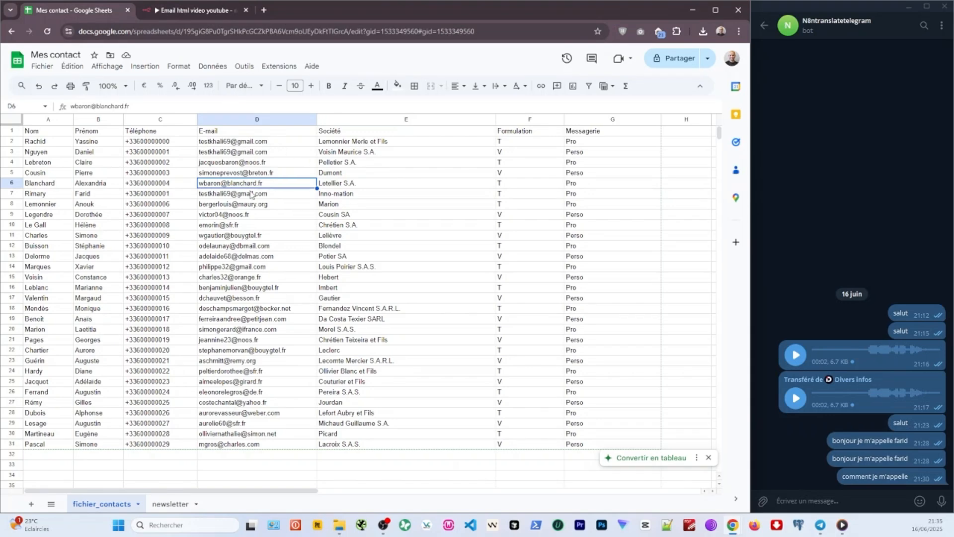
left_click(43, 132)
left_click(106, 133)
left_click(164, 133)
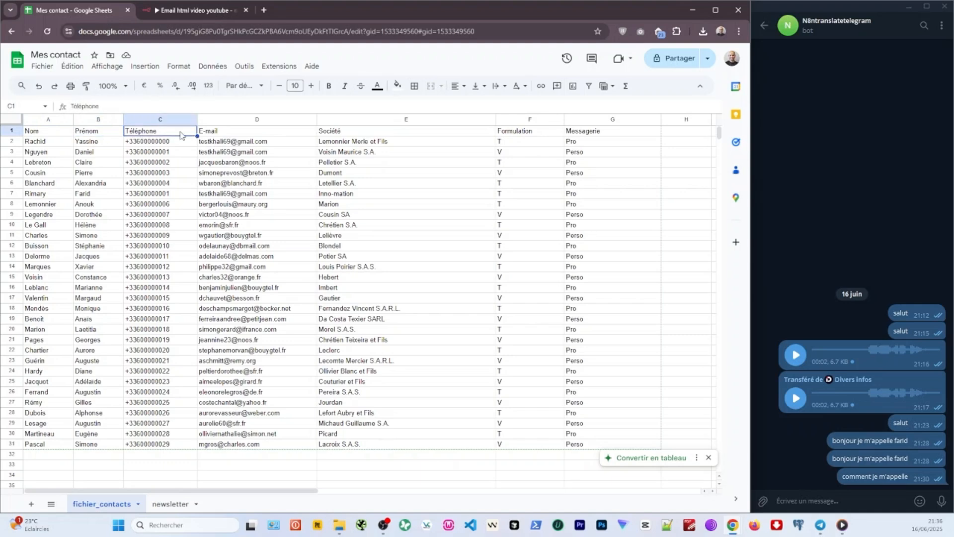
left_click(531, 133)
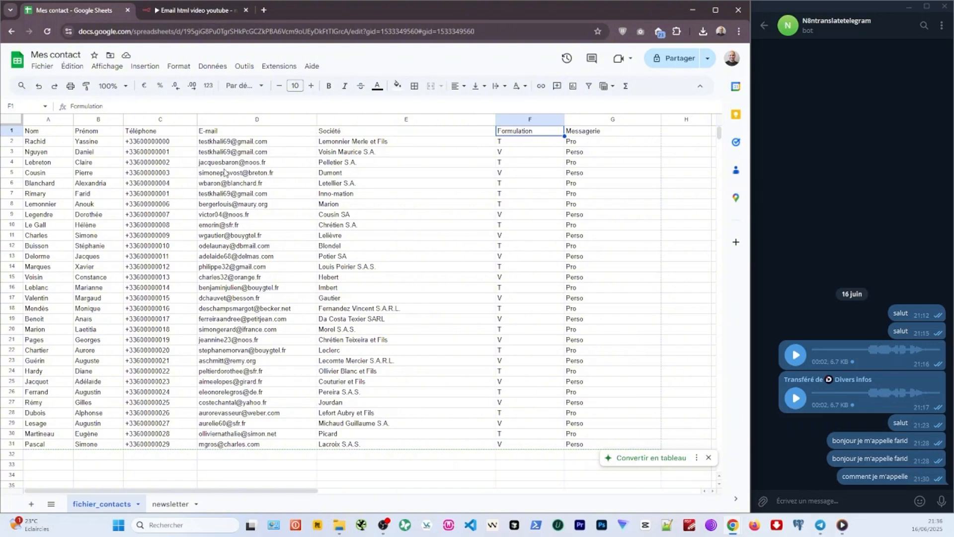
left_click(520, 145)
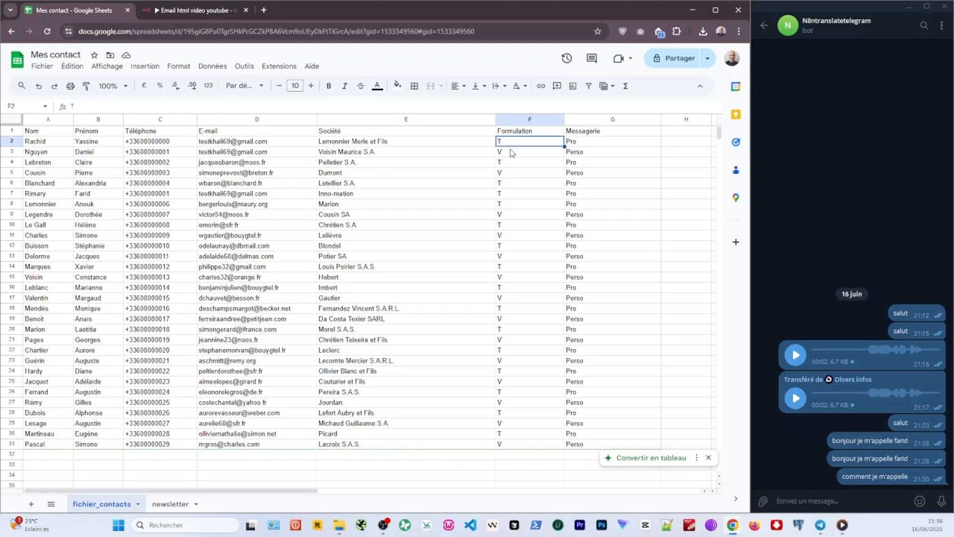
left_click(513, 152)
left_click(512, 143)
left_click(513, 153)
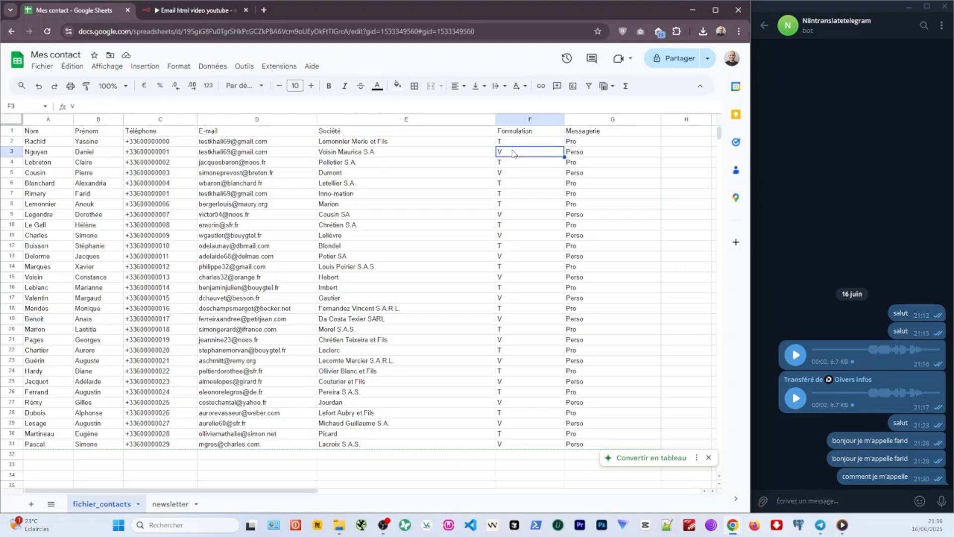
left_click(509, 144)
left_click(512, 152)
left_click(510, 162)
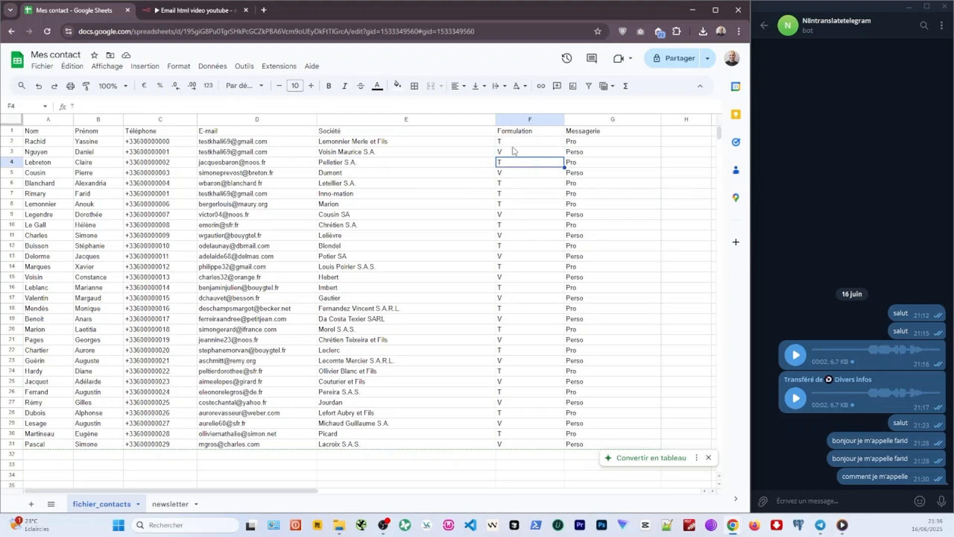
left_click_drag(513, 143, 507, 385)
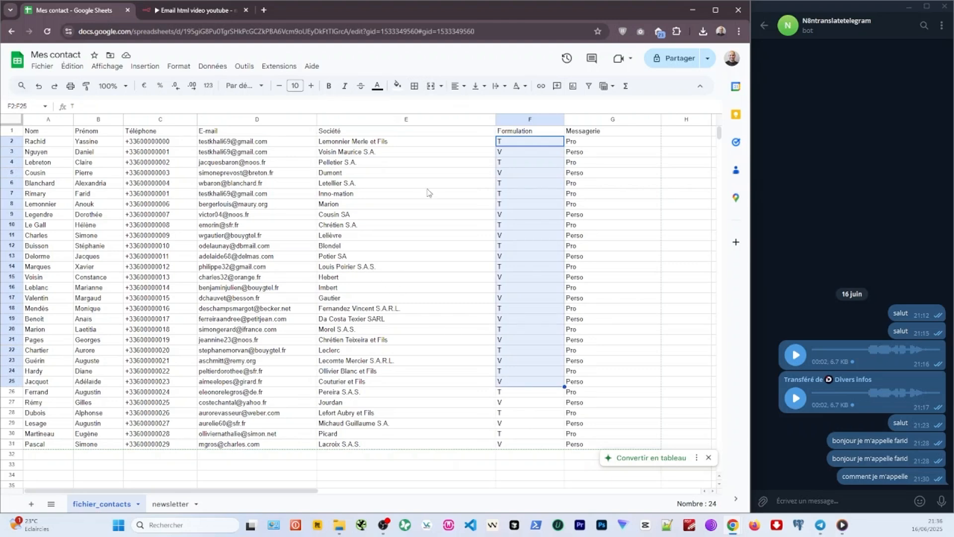
left_click(529, 145)
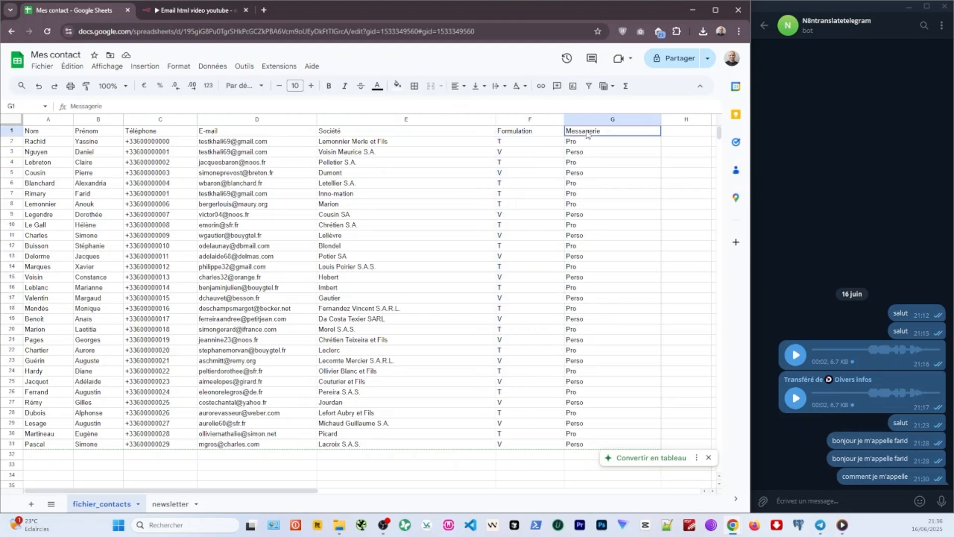
Examine how the Messagerie column marks each contact as Pro or Perso.
left_click(587, 132)
left_click(583, 145)
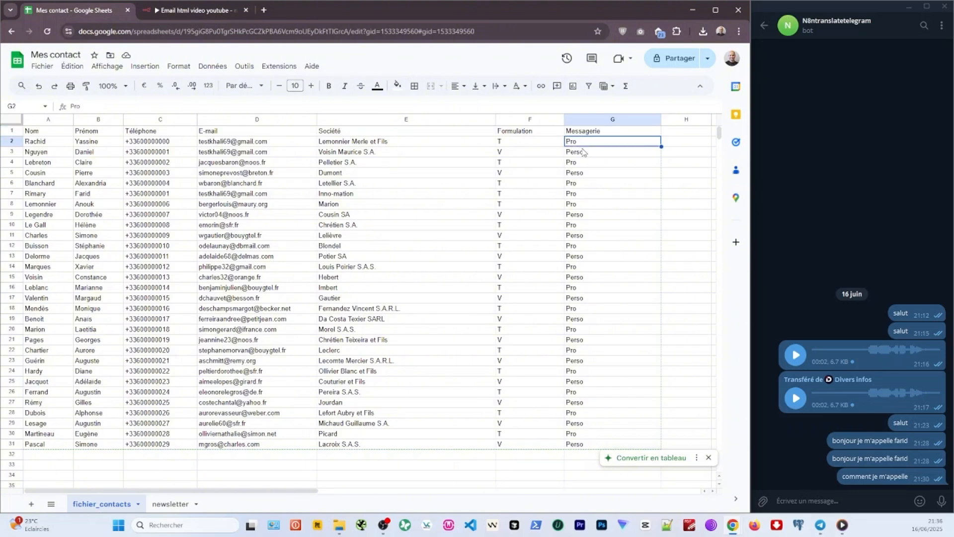
left_click(584, 153)
left_click(583, 162)
left_click(581, 175)
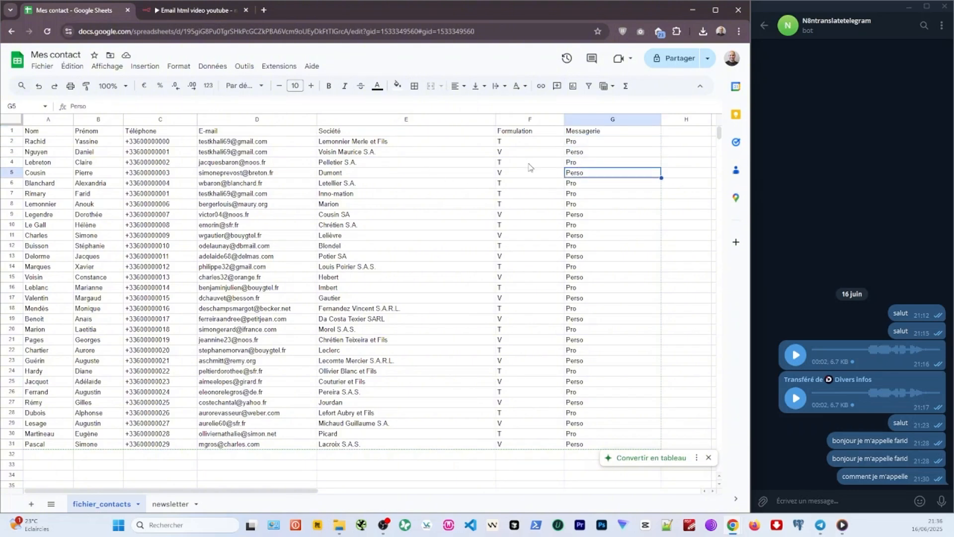
left_click_drag(608, 142, 598, 372)
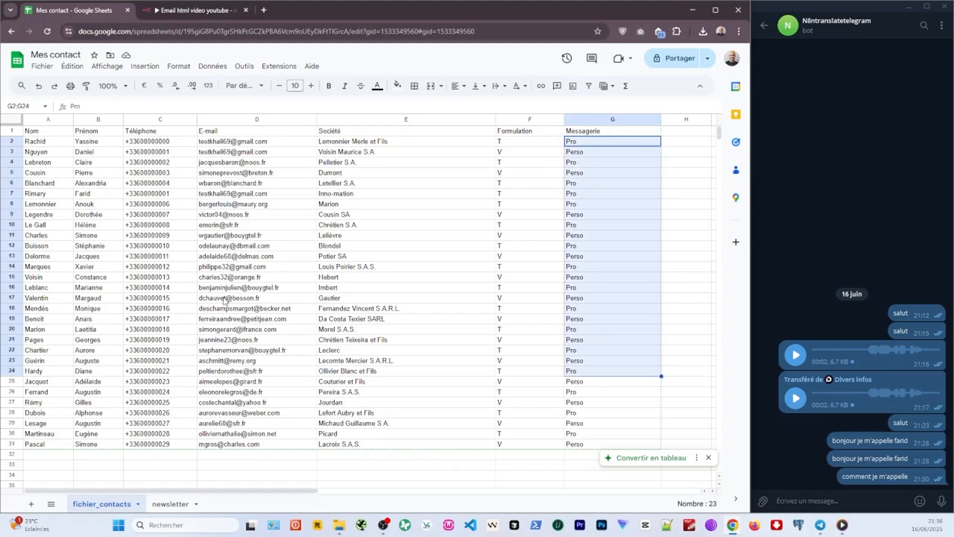
Point the n8n Google Sheets tool at the fichier_contacts sheet of Mes contact and align its node with the other tools.
left_click(196, 10)
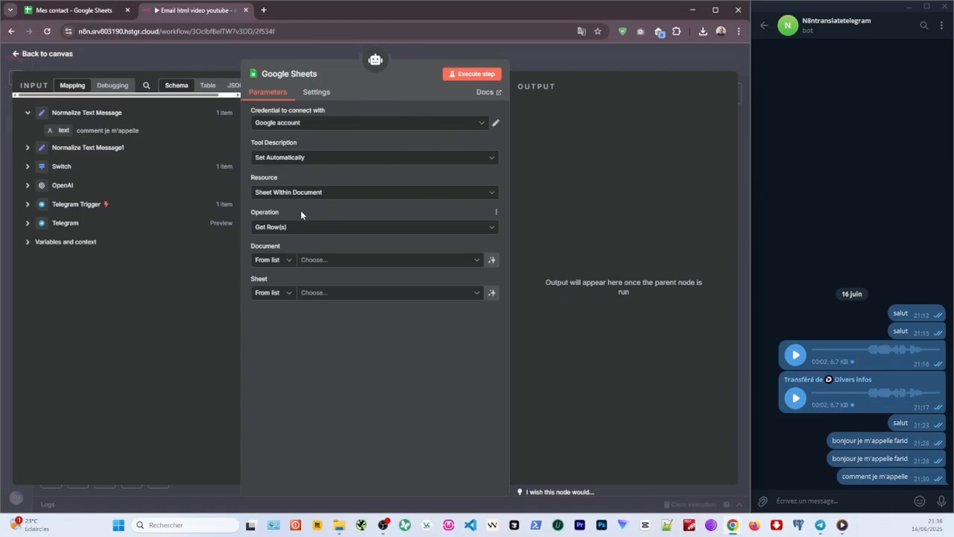
left_click(94, 10)
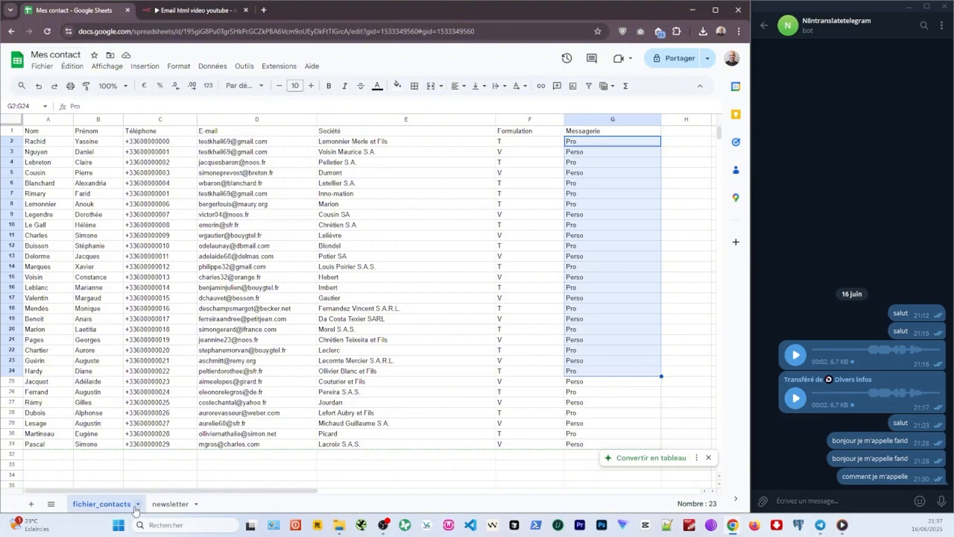
left_click(180, 10)
left_click(334, 261)
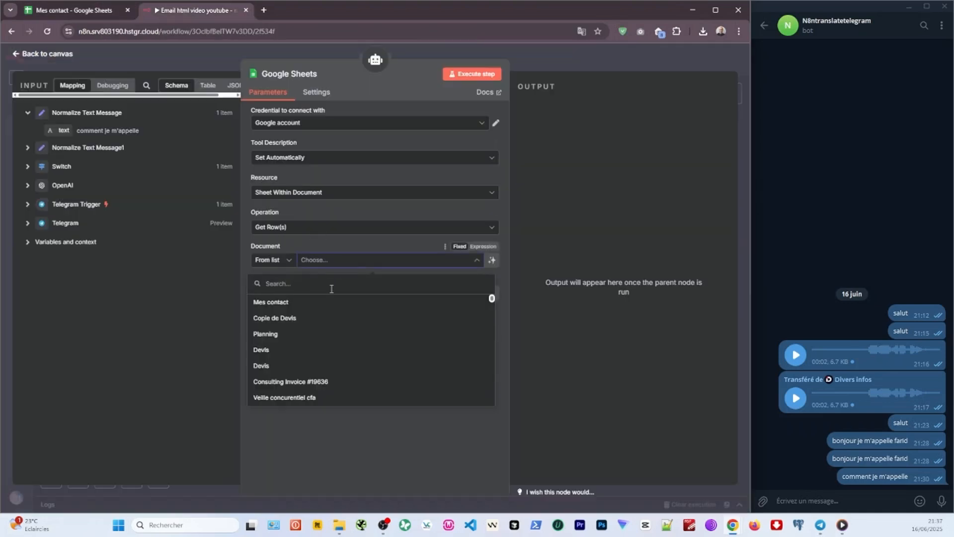
left_click(259, 304)
left_click(325, 294)
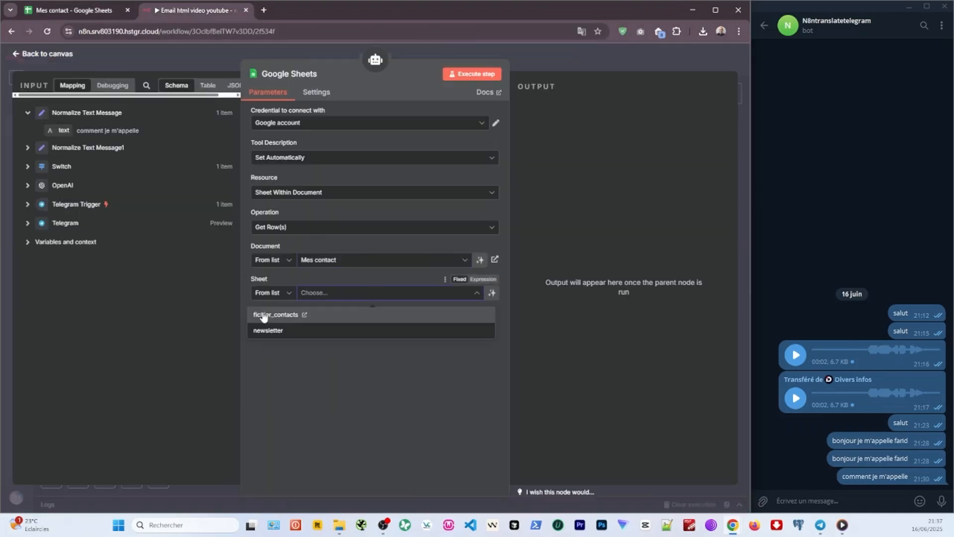
left_click(263, 314)
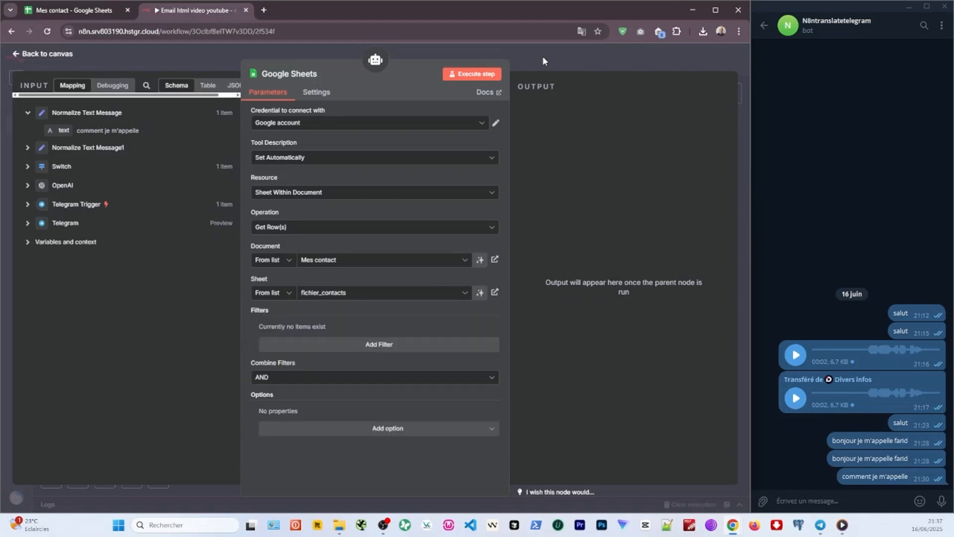
left_click(542, 56)
left_click_drag(574, 305, 574, 334)
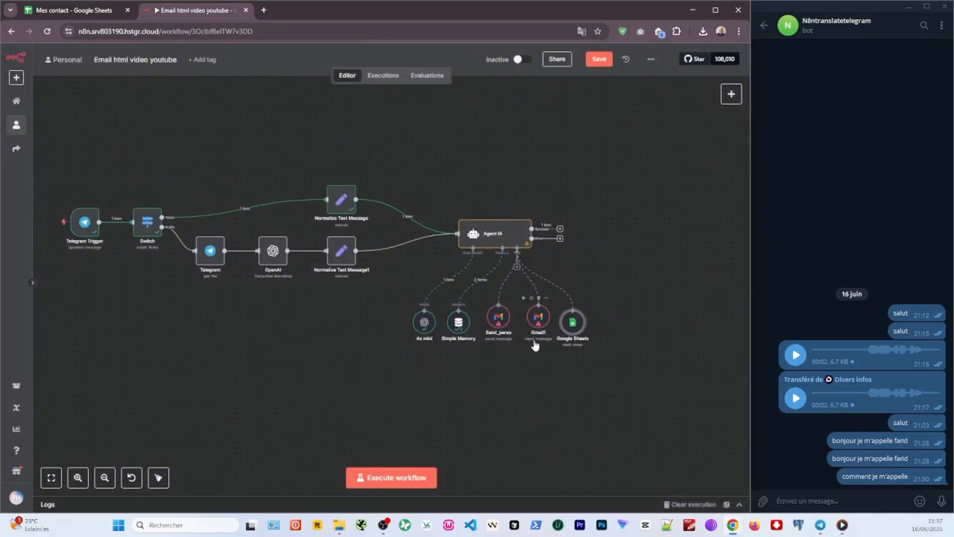
Require a specific output format on Agent IA and add rules for contact address use, T/V formulation, Mail_pro or Send_perso choice and JSON output.
double_click(481, 234)
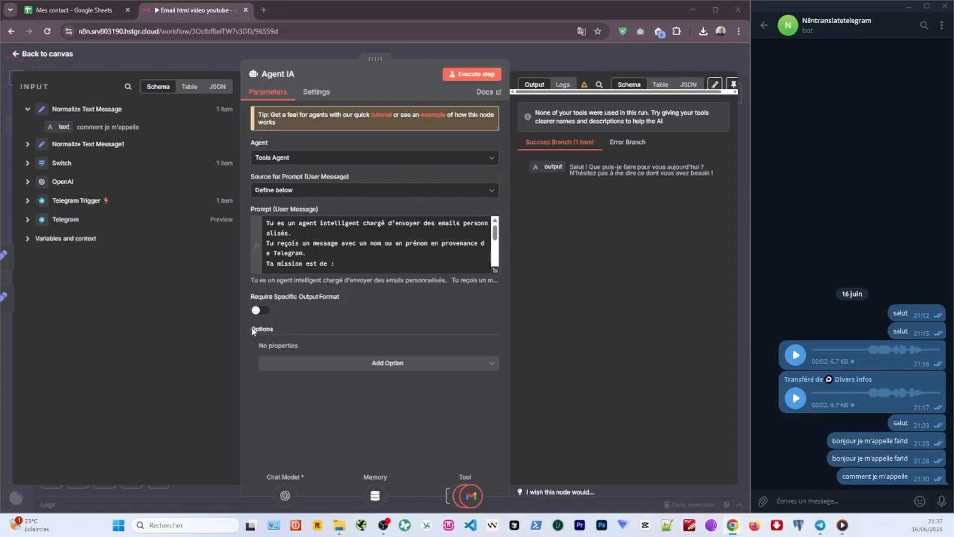
left_click(260, 310)
left_click(495, 386)
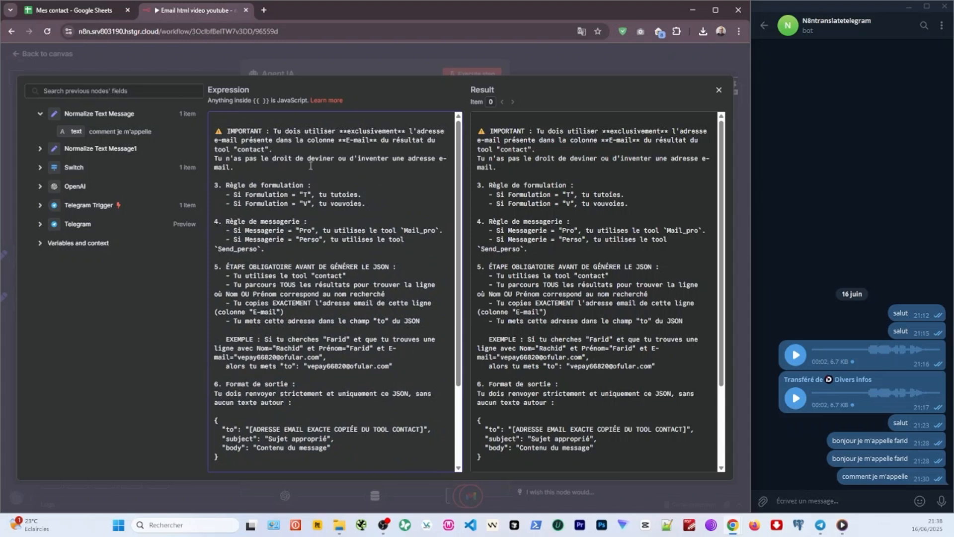
scroll(311, 166, "down", 1)
scroll(266, 125, "up", 1)
left_click(234, 118)
key("Delete")
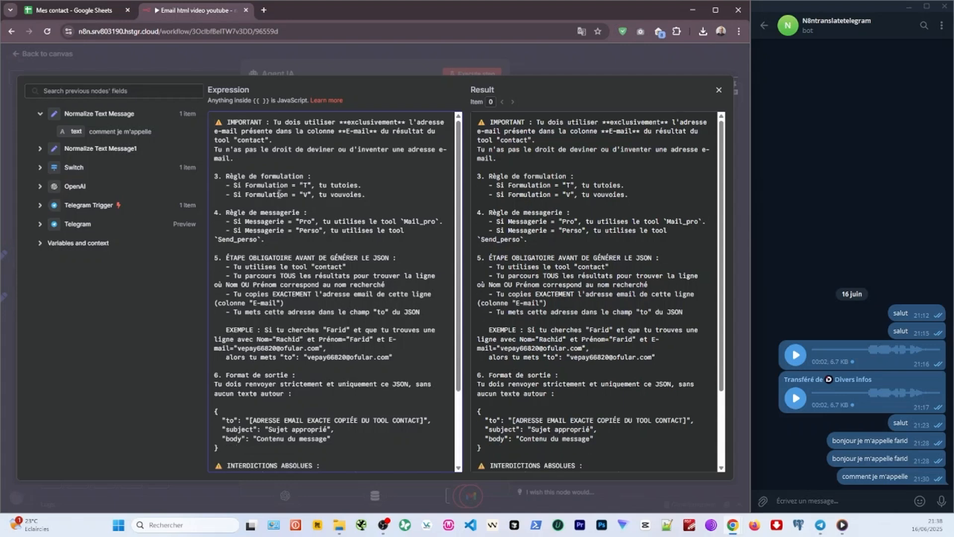
left_click_drag(232, 173, 259, 176)
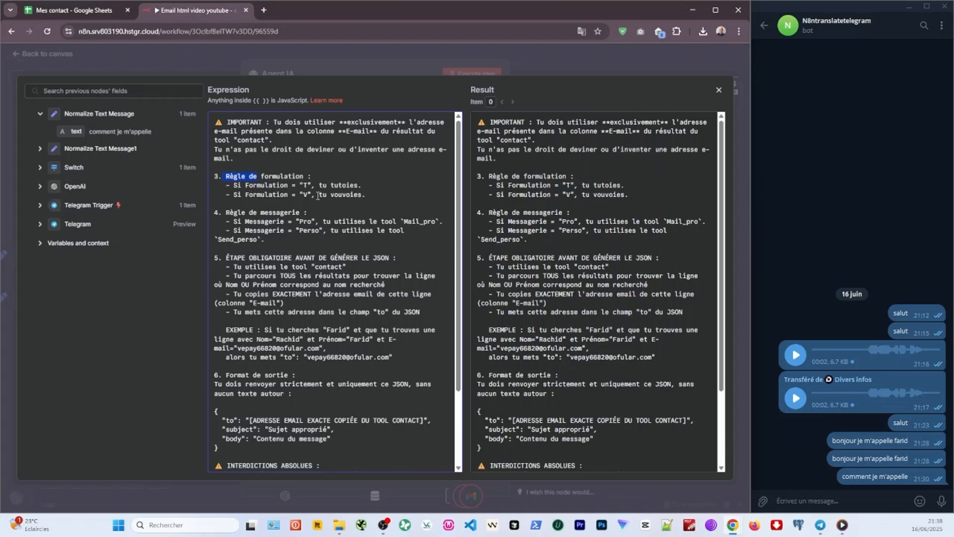
left_click_drag(246, 222, 286, 222)
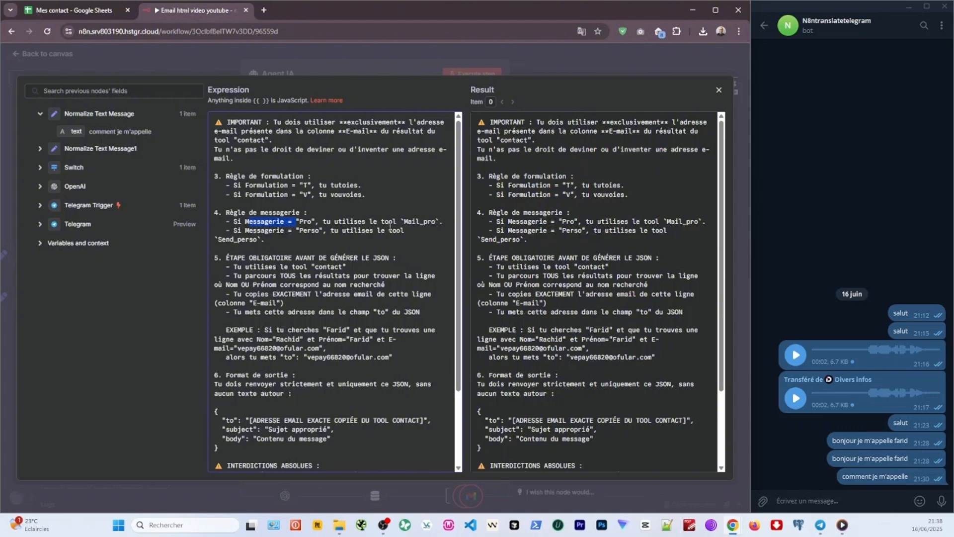
left_click(260, 230)
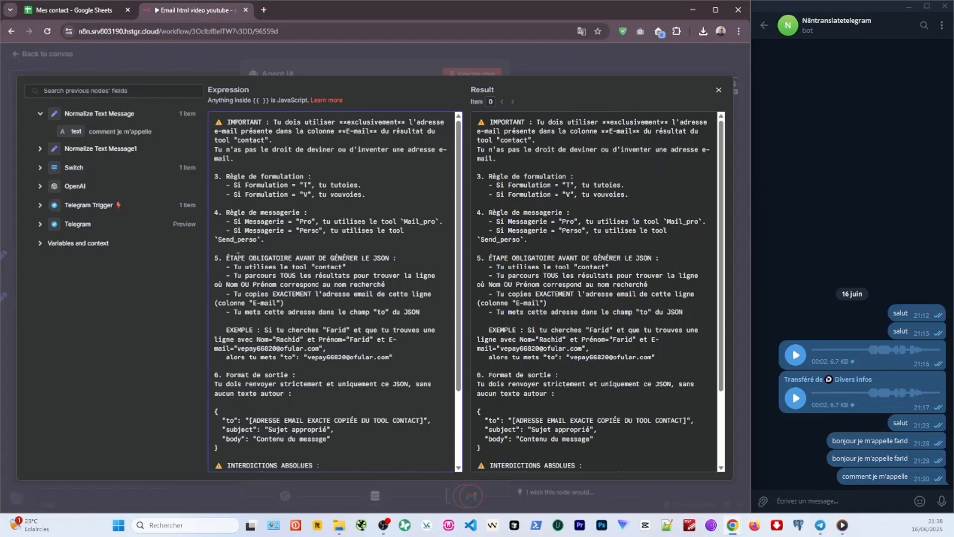
left_click_drag(226, 258, 260, 257)
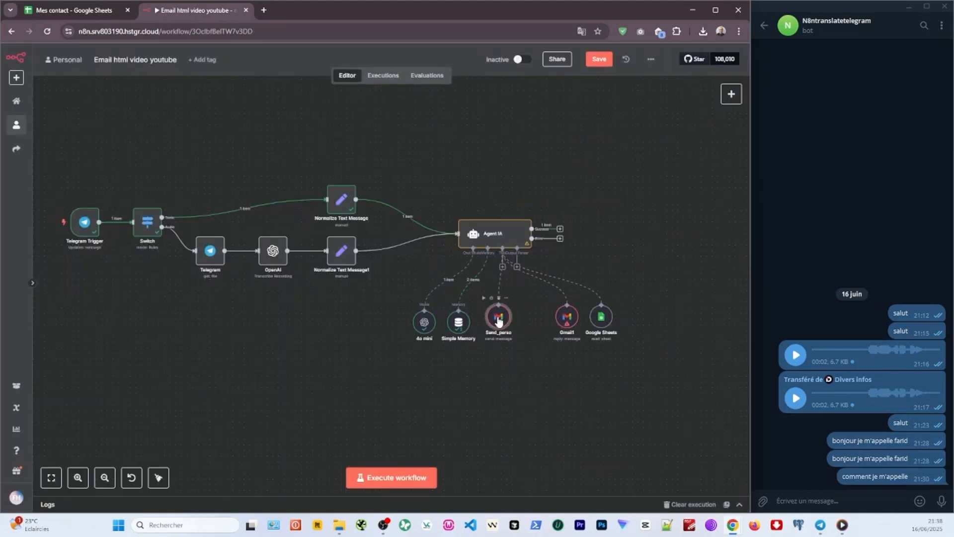
Move Send_perso away from the 4o mini and Simple Memory nodes to leave a gap for another tool.
left_click_drag(499, 319, 527, 324)
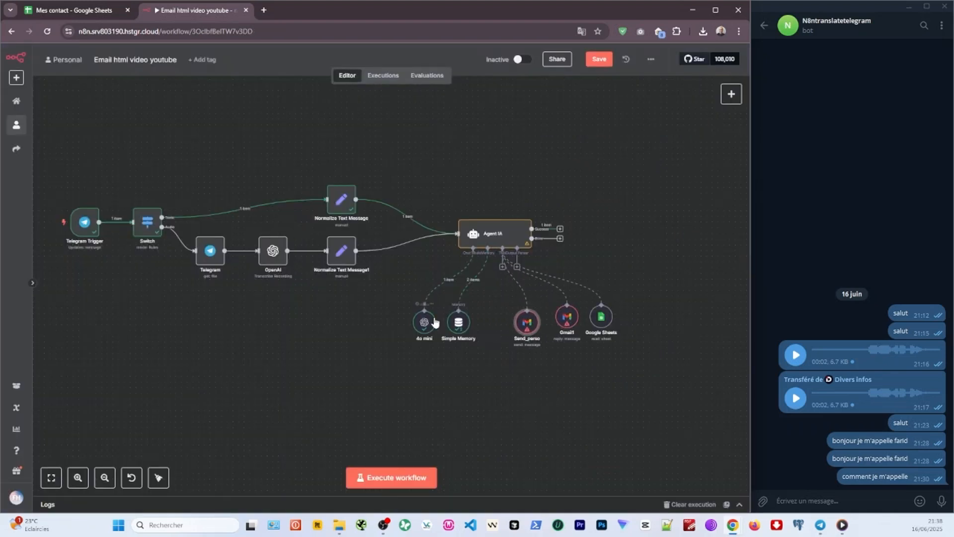
left_click_drag(435, 323, 396, 317)
left_click_drag(461, 322, 431, 322)
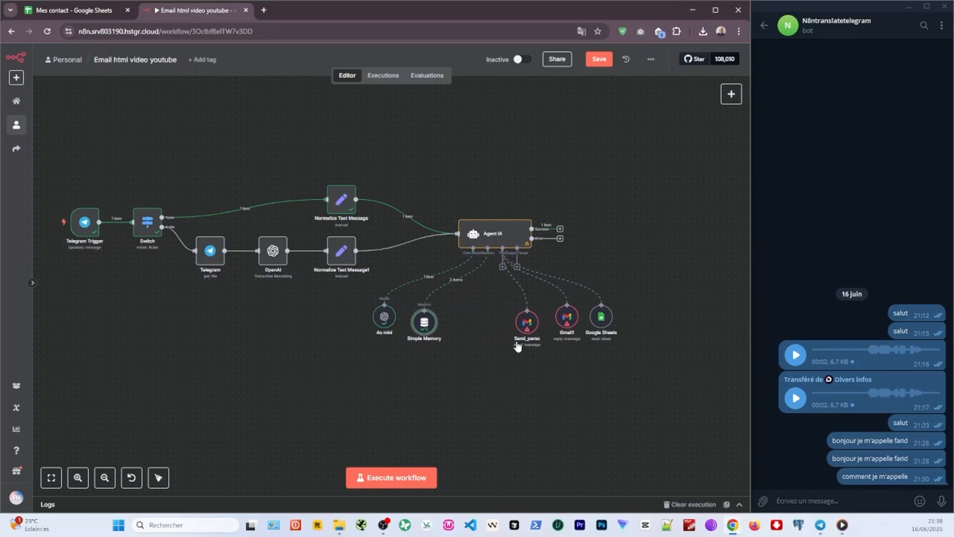
Attach a Send Email tool with the SMTP account and sender address filled in to Agent IA, and align the attached nodes in one row.
left_click(503, 267)
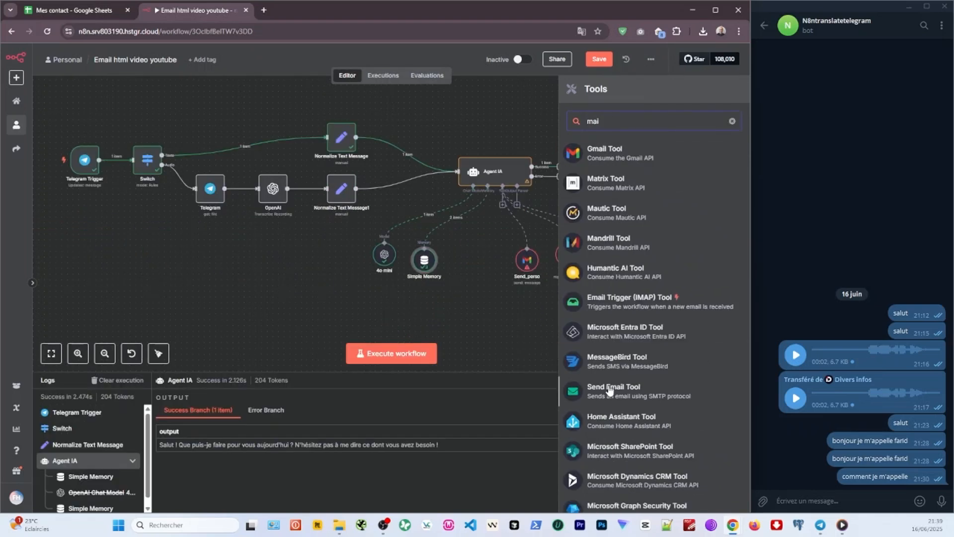
left_click(618, 391)
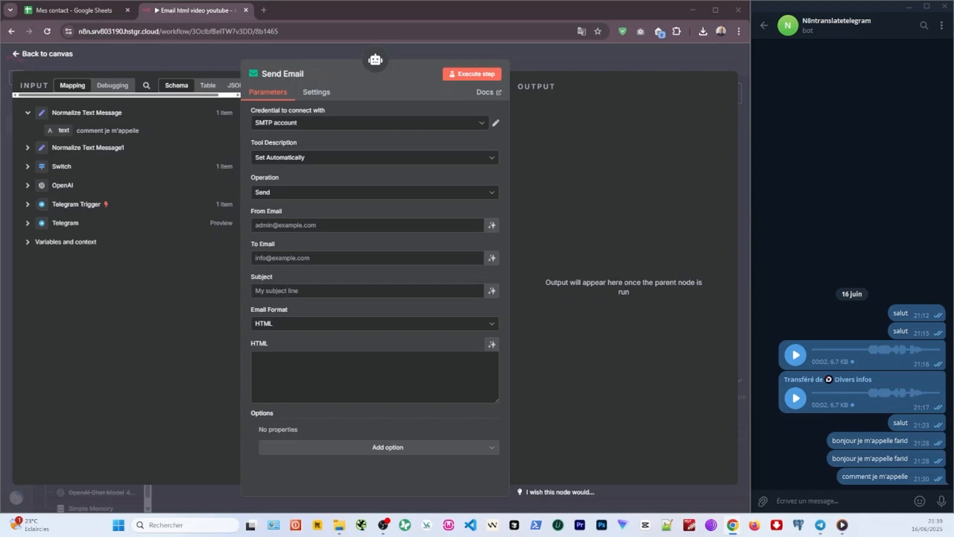
left_click(273, 226)
key("ctrl+v")
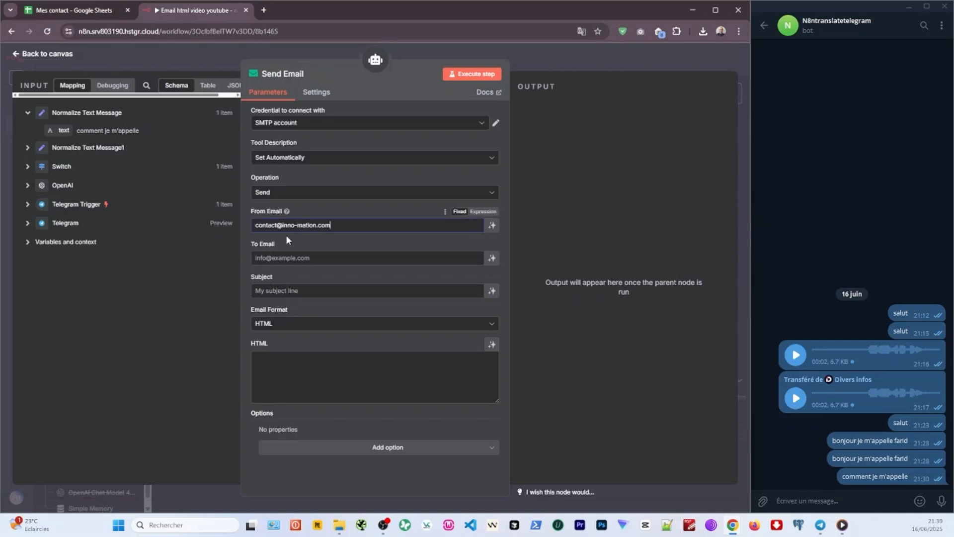
left_click(264, 259)
left_click(283, 364)
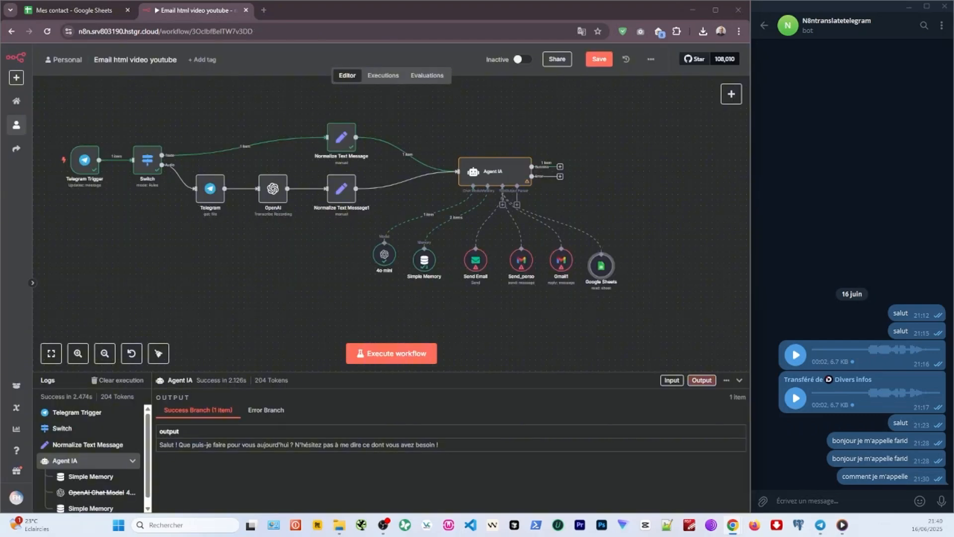
left_click_drag(384, 255, 402, 269)
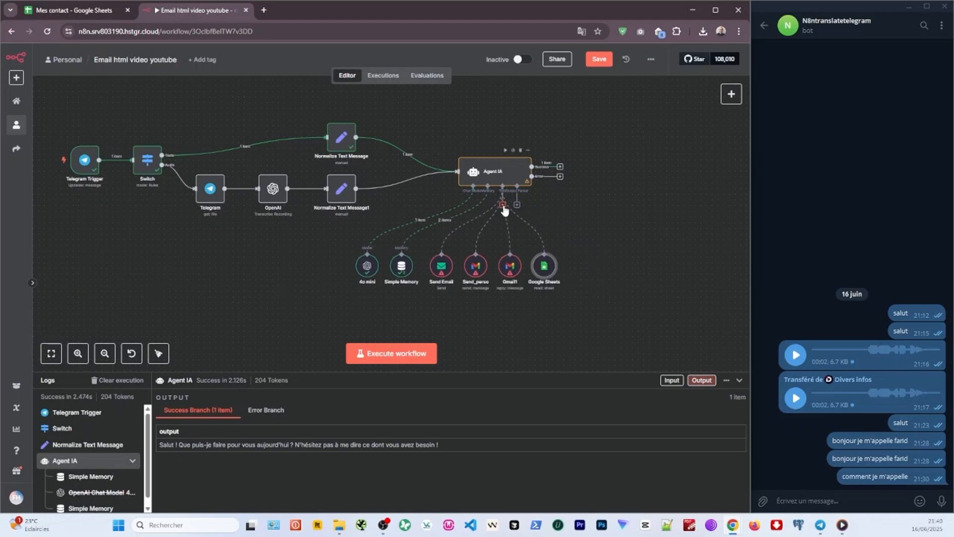
Attach a Think tool to Agent IA and replace its description with the French verification prompt checking requested name, contact data and final "to" address.
left_click(503, 206)
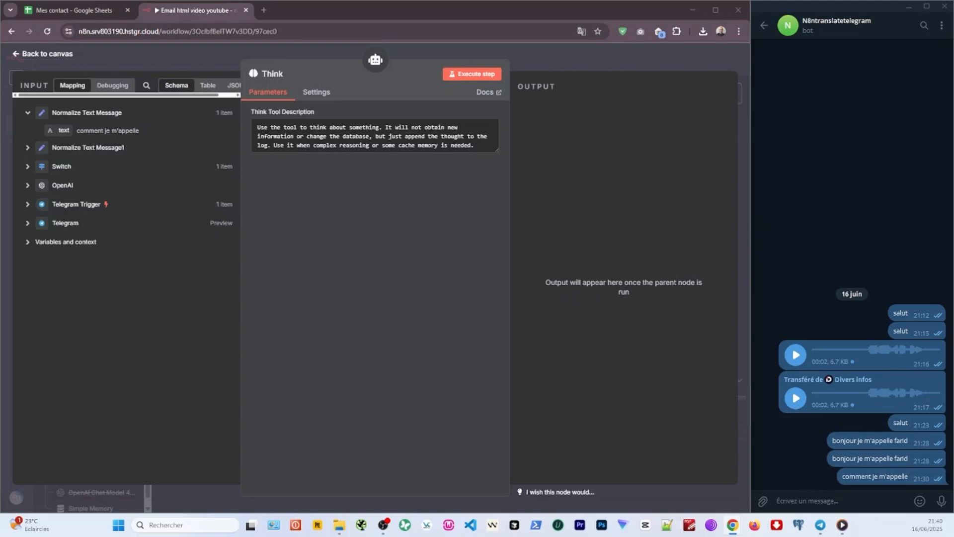
left_click(489, 145)
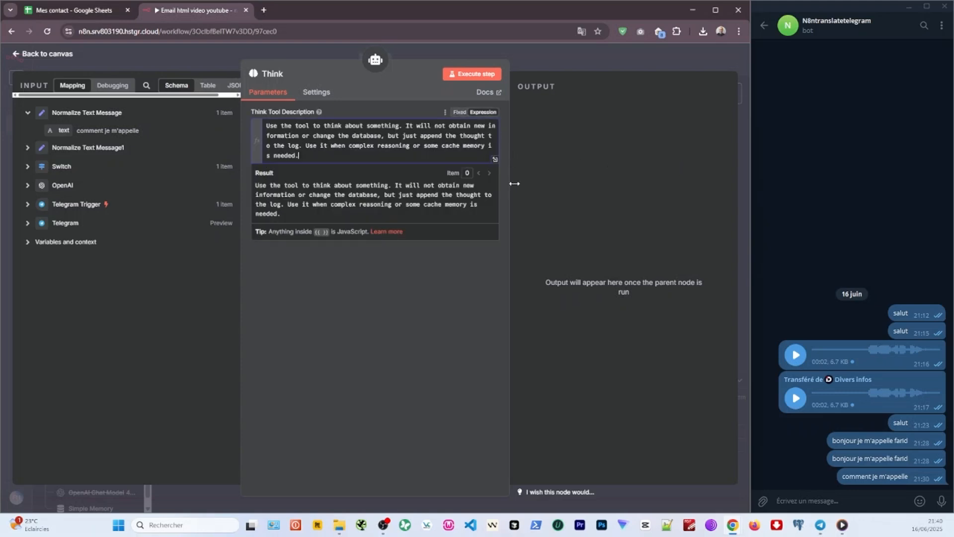
left_click(497, 161)
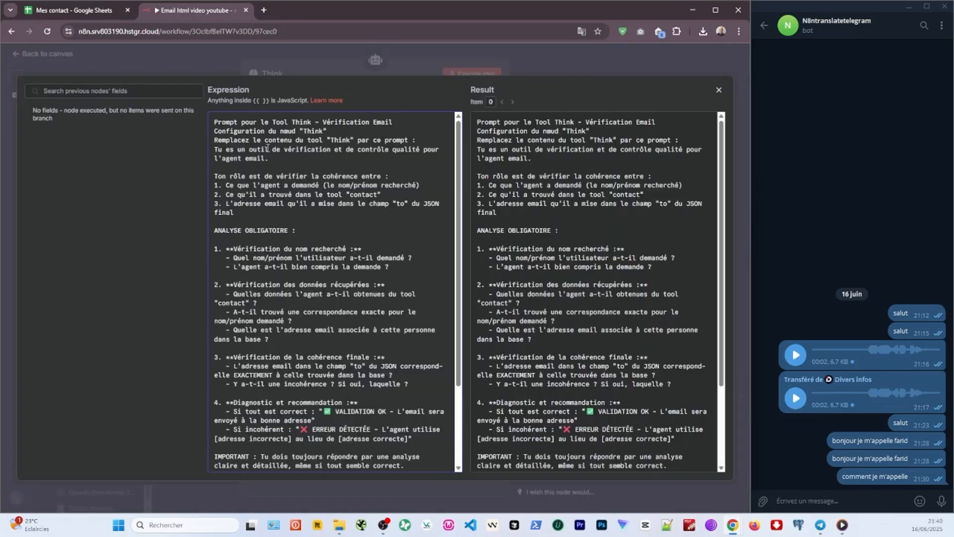
key("ctrl+a")
key("Delete")
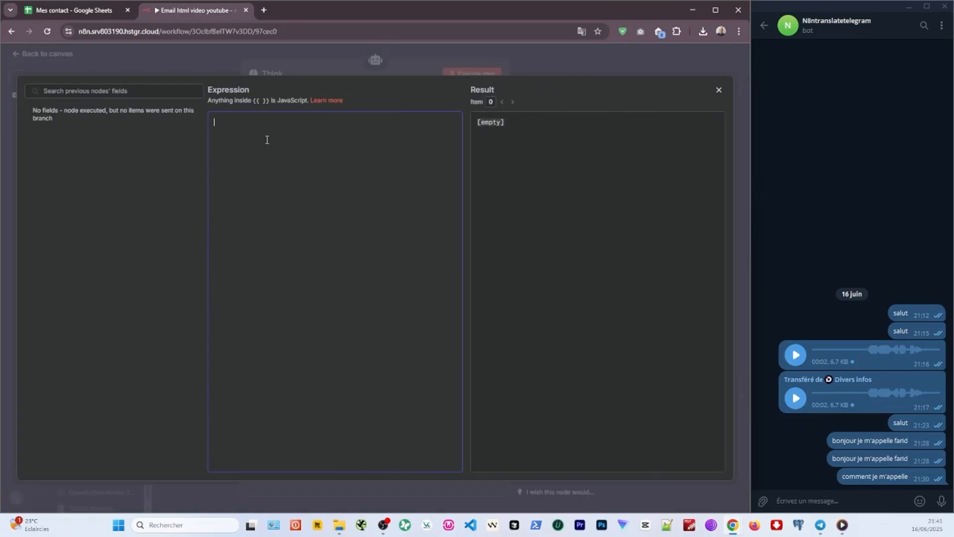
key("ctrl+v")
scroll(271, 119, "up", 10)
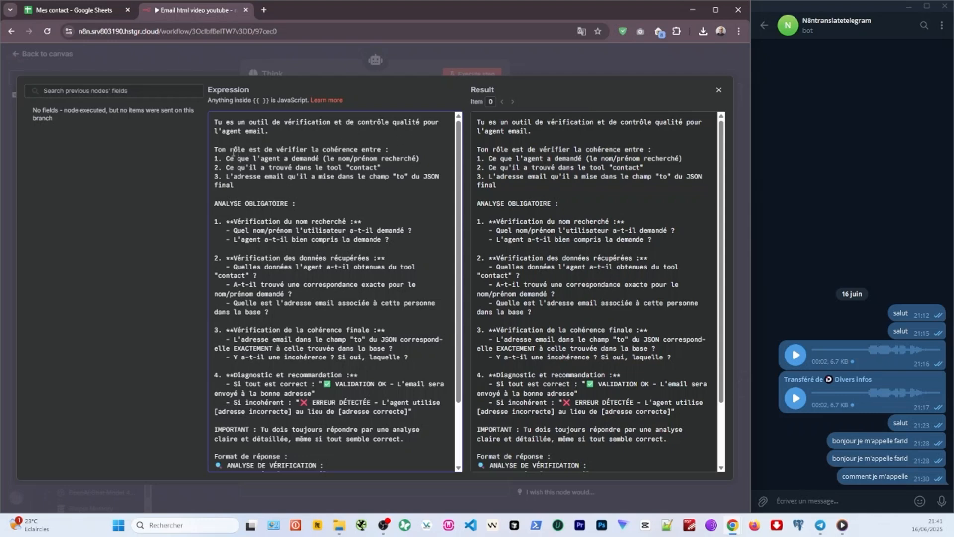
left_click_drag(268, 132, 215, 130)
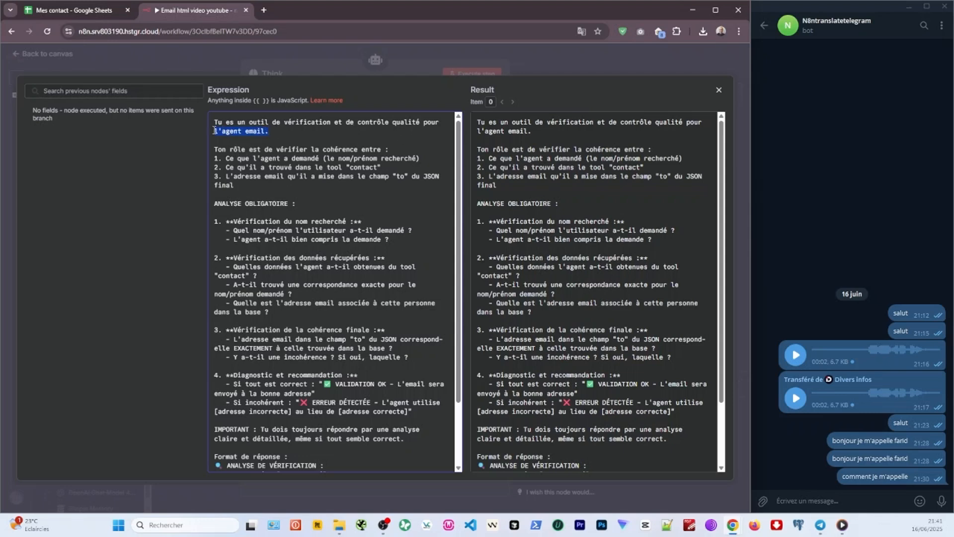
left_click(270, 64)
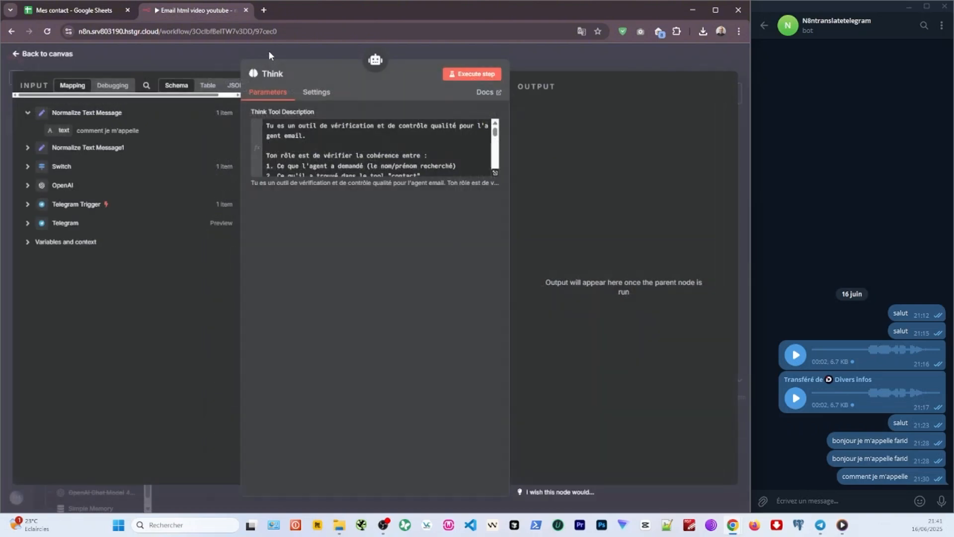
left_click(269, 50)
Rename the Agent IA node as Email Agent.
double_click(487, 178)
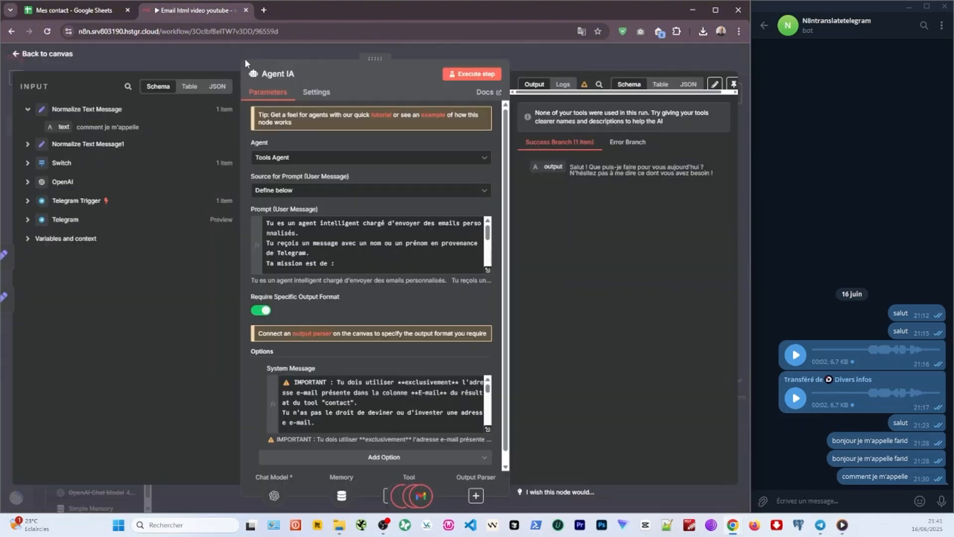
left_click(281, 78)
type("Email Agent")
key("Return")
left_click(406, 53)
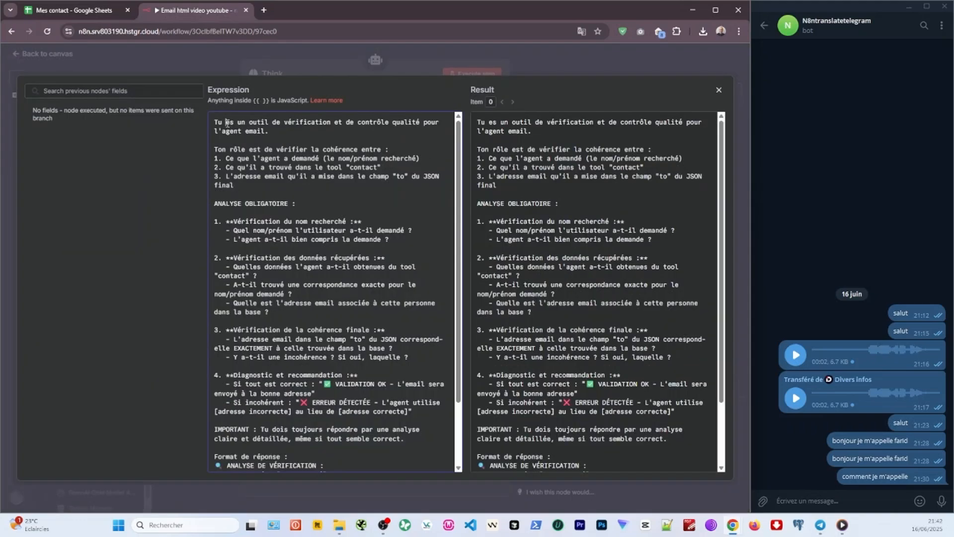
Review the Think tool's verification prompt and the Email Agent's specific output format requirement.
left_click_drag(216, 122, 290, 293)
left_click(290, 258)
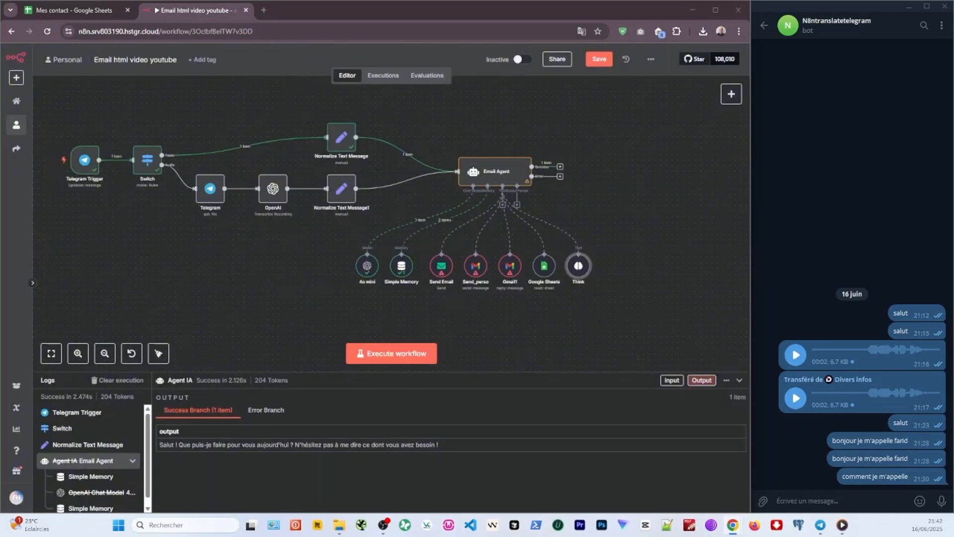
double_click(499, 176)
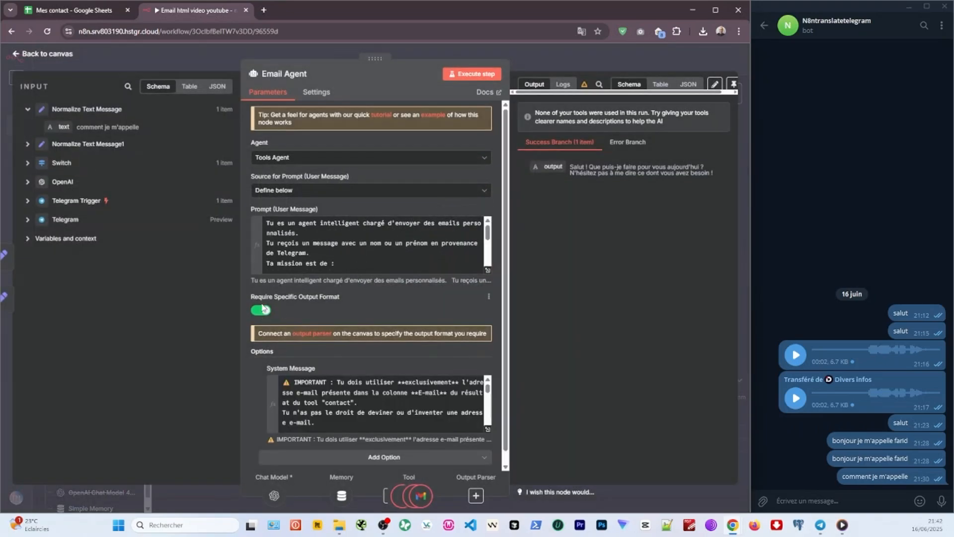
left_click(258, 311)
left_click(258, 311)
left_click(569, 63)
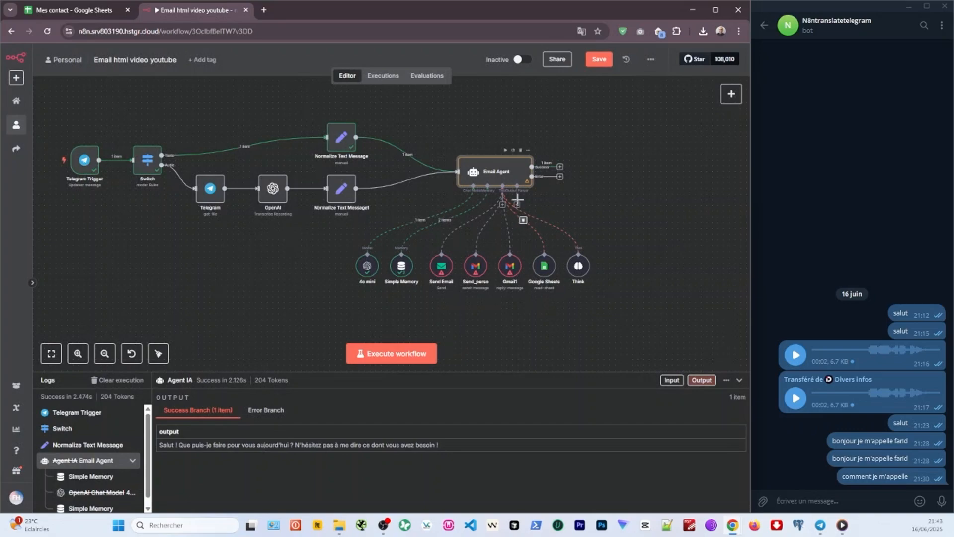
Attach a Structured Output Parser to Email Agent with a JSON example holding email to, subject and body plus a telegram_message confirmation.
scroll(519, 201, "up", 5)
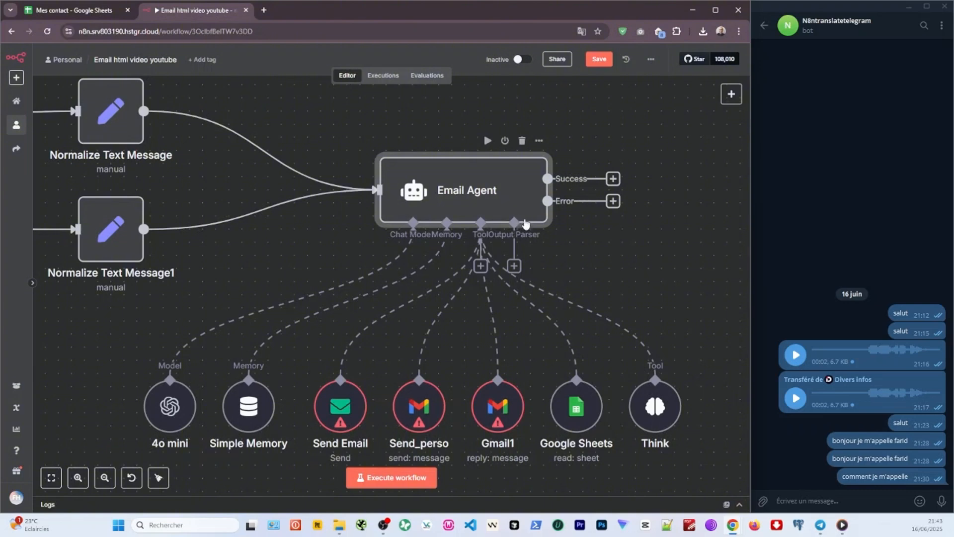
left_click(514, 266)
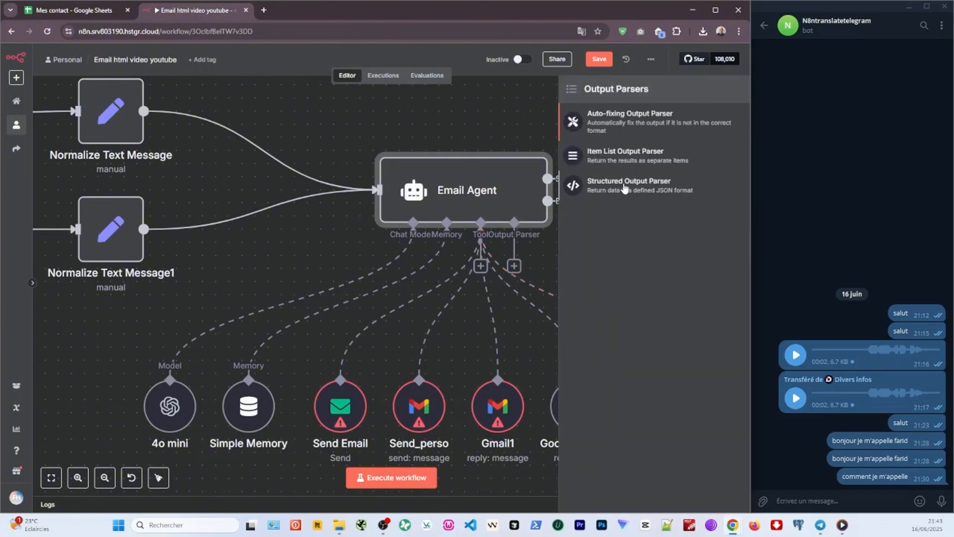
left_click(625, 189)
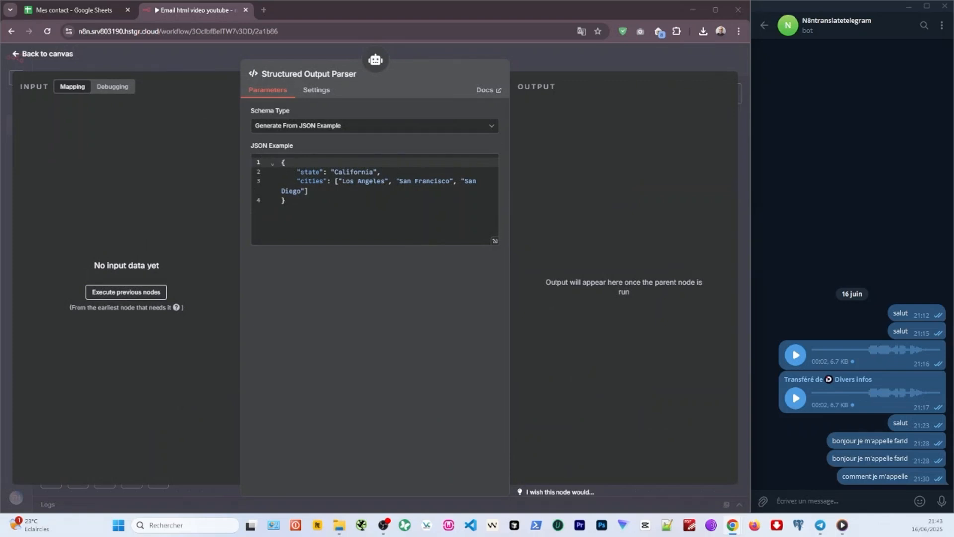
left_click(324, 233)
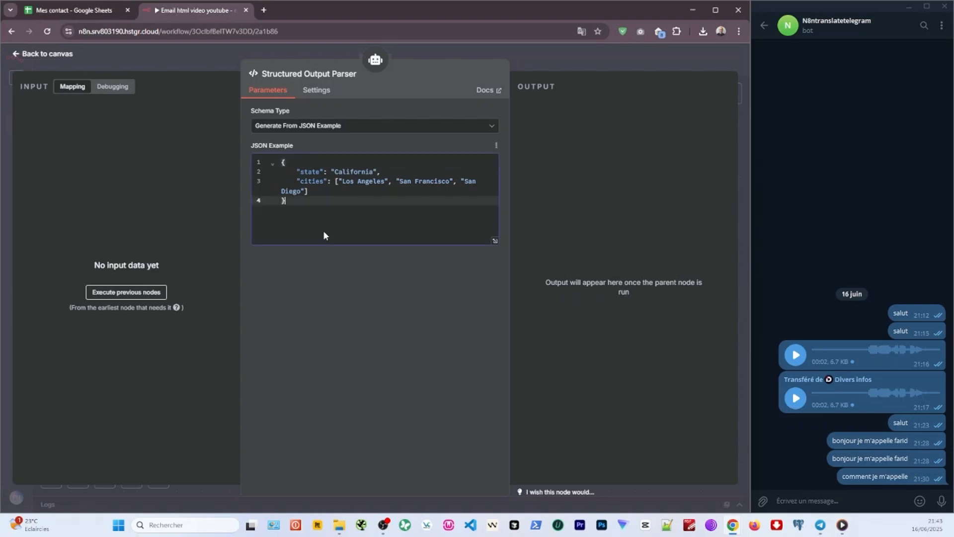
key("ctrl+a")
type("{   \"email\": {     \"to\": \"<l'adresse extraite>\",     \"subject\": \"<le sujet>\",     \"body\": \"<p>…</p>\"   },   \"telegram_message\": \"✅ J'ai bien envoyé un e-mail à <Prénom> (<E-mail>). Sujet : <Sujet>.\" }")
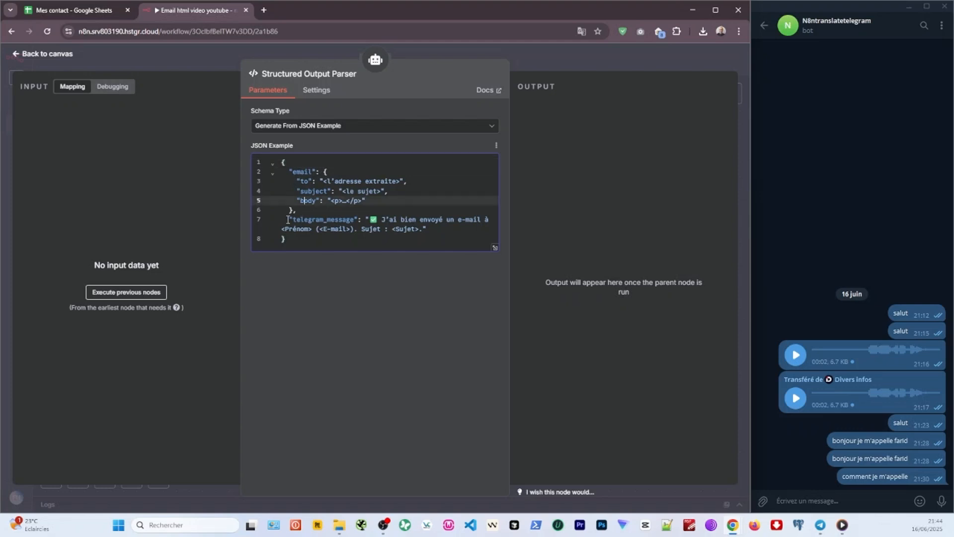
Examine the telegram_message entry and its placeholders in the JSON example, and check the contact columns in the Mes contact sheet.
left_click_drag(286, 219, 347, 219)
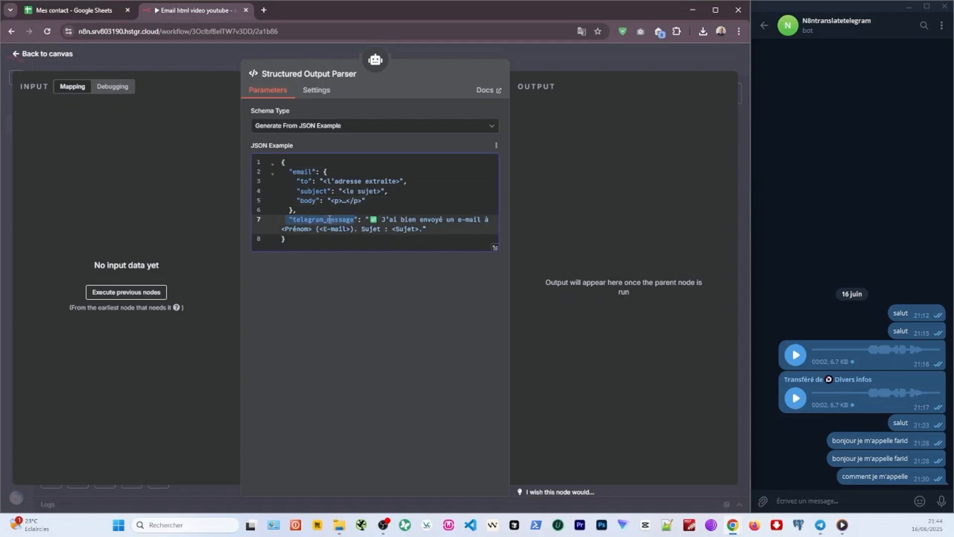
left_click(357, 220)
left_click(325, 221)
left_click_drag(316, 228, 416, 230)
left_click(376, 230)
left_click(74, 11)
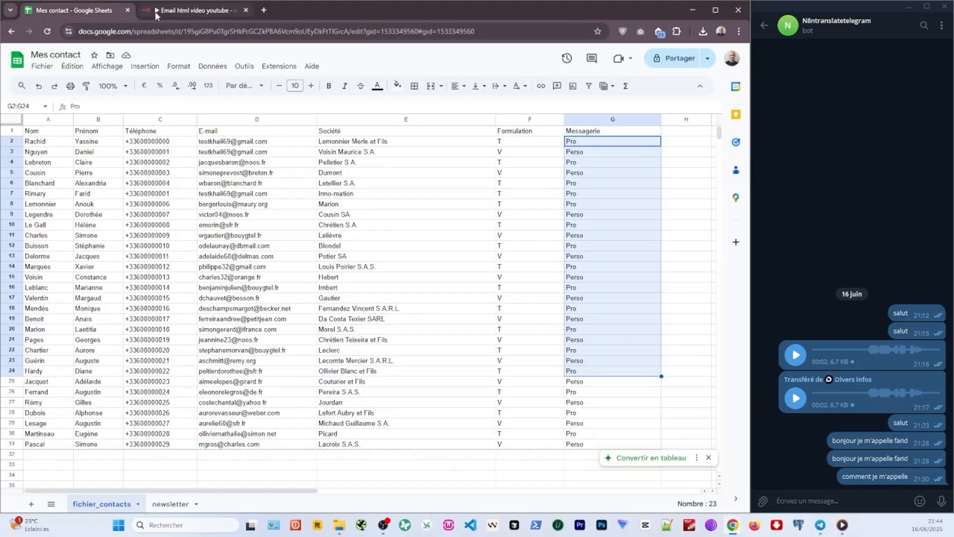
left_click(194, 10)
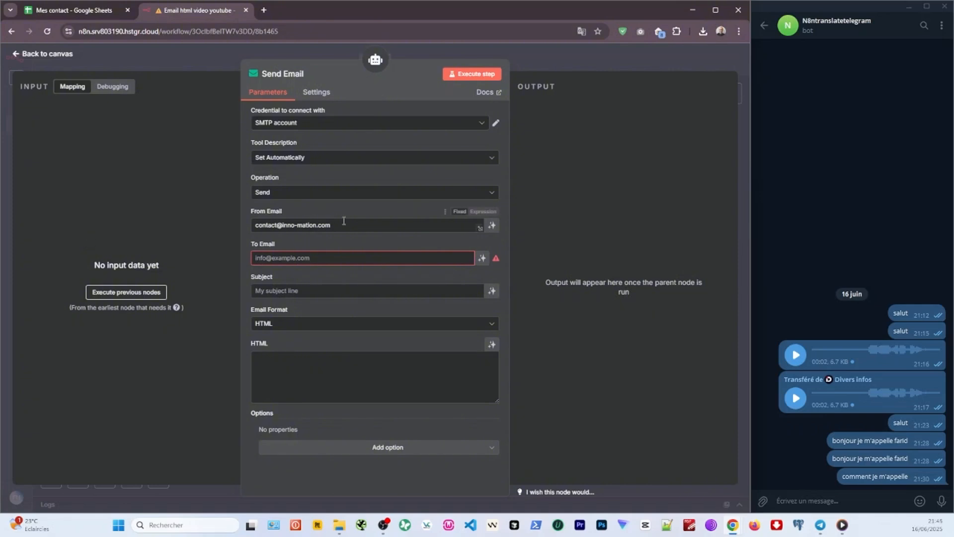
Fill the Send Email tool's To Email, Subject and HTML fields with model-supplied $fromAI string expressions.
left_click(482, 259)
left_click(493, 262)
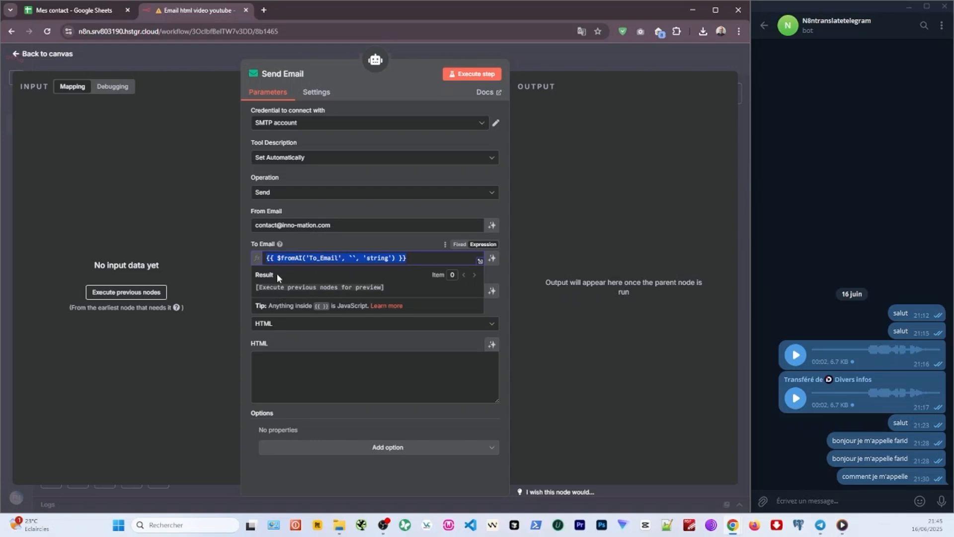
left_click(492, 291)
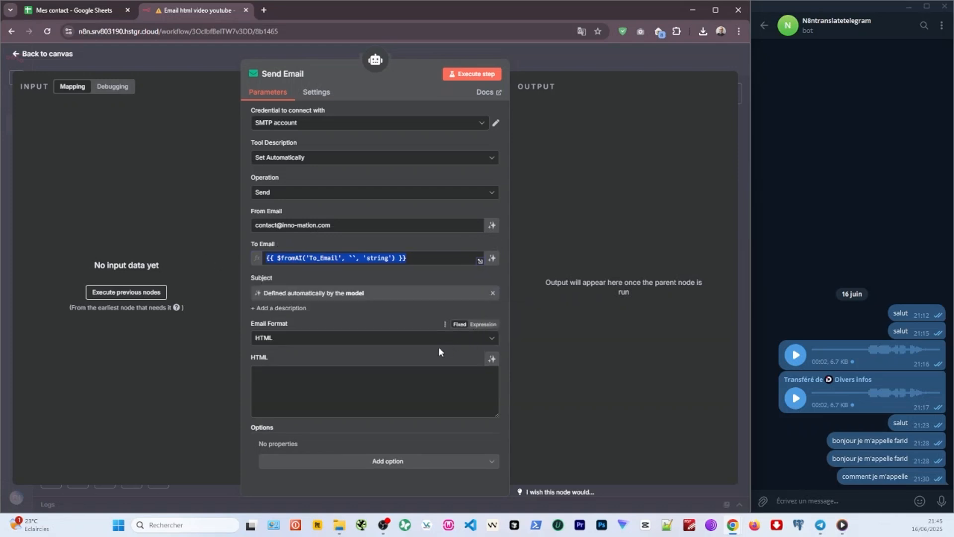
left_click(491, 359)
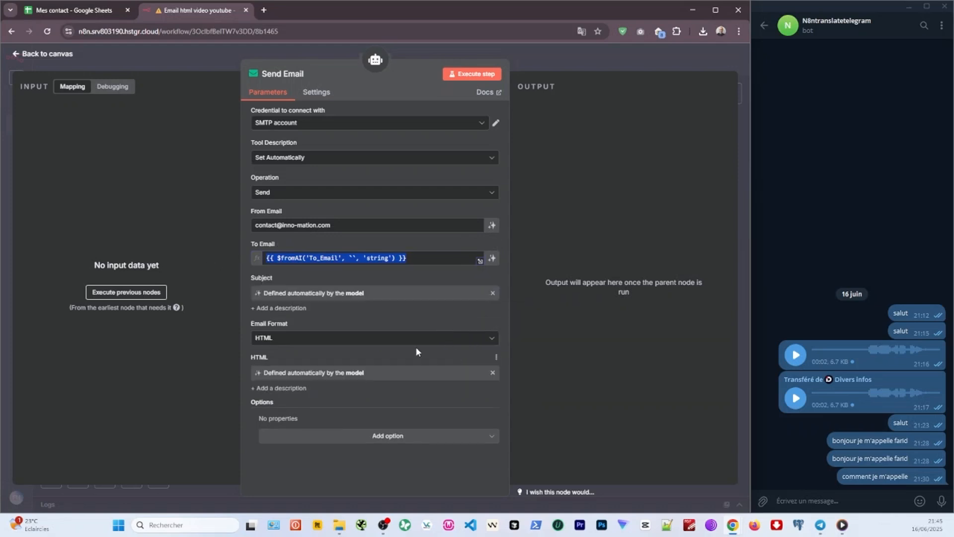
left_click(492, 372)
left_click(492, 293)
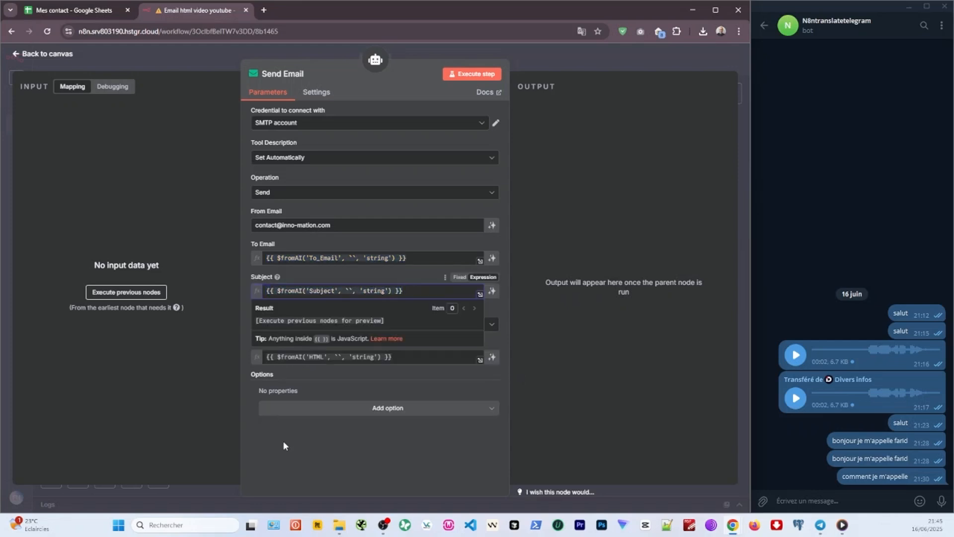
left_click(282, 441)
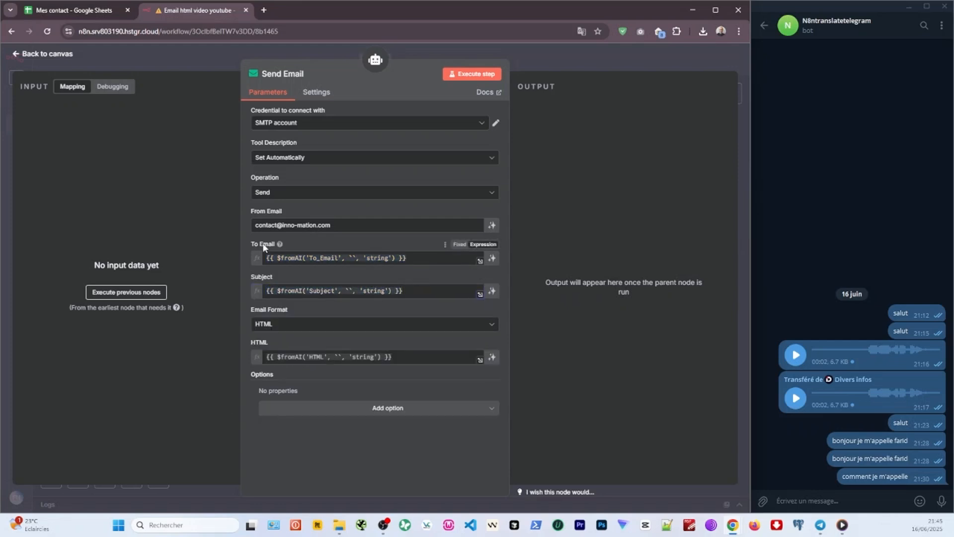
Shorten the Send Email tool's To Email expression to {{ $fromAI("To") }} and return to the canvas.
left_click(320, 258)
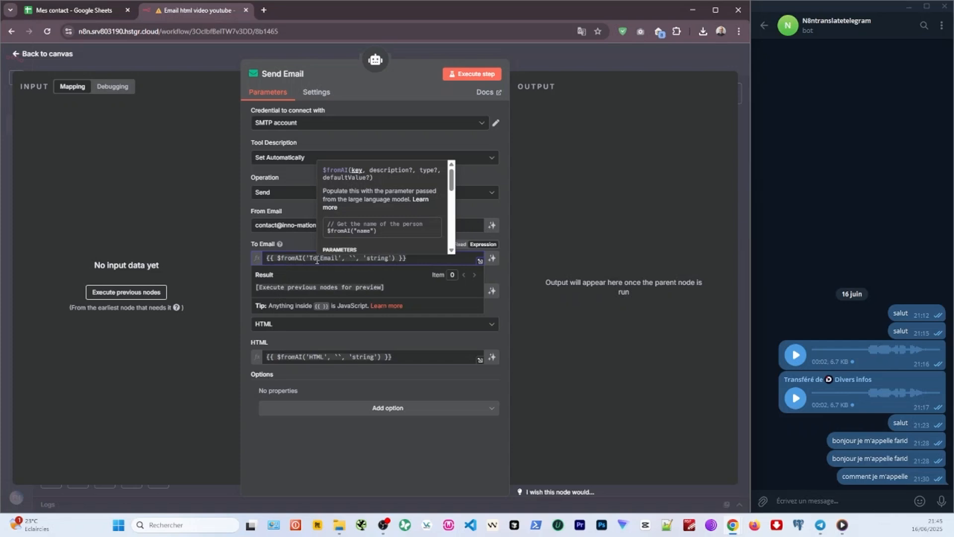
key("Left")
key("Left")
key("BackSpace")
type("\"")
key("Right")
key("Right")
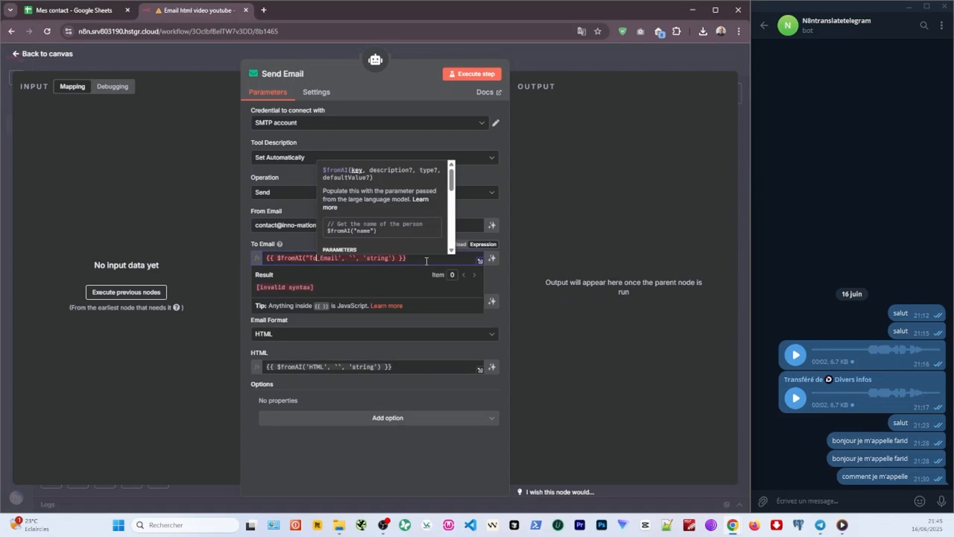
key("Delete")
key("Delete")
key("Delete")
key("Delete")
key("Delete")
key("Delete")
key("Delete")
key("Delete")
key("Delete")
key("Delete")
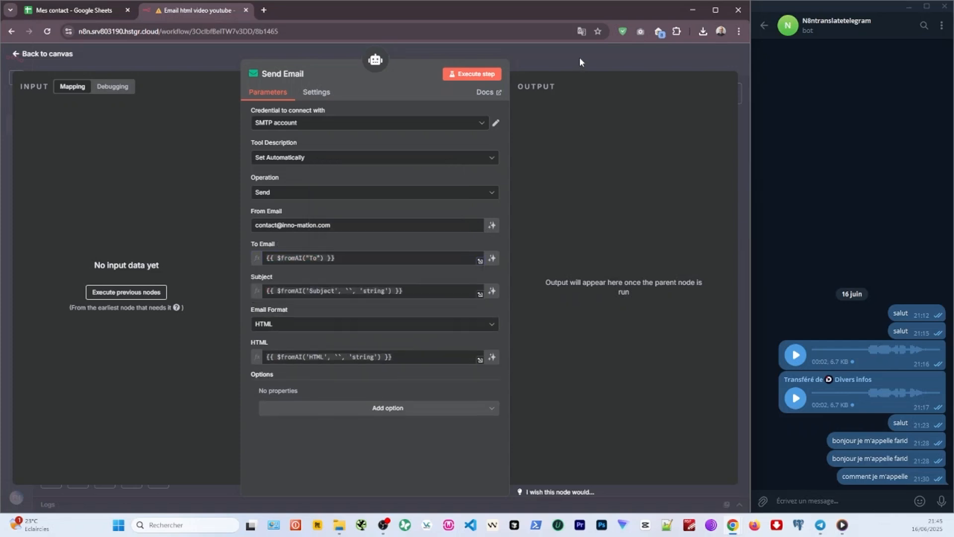
left_click(580, 62)
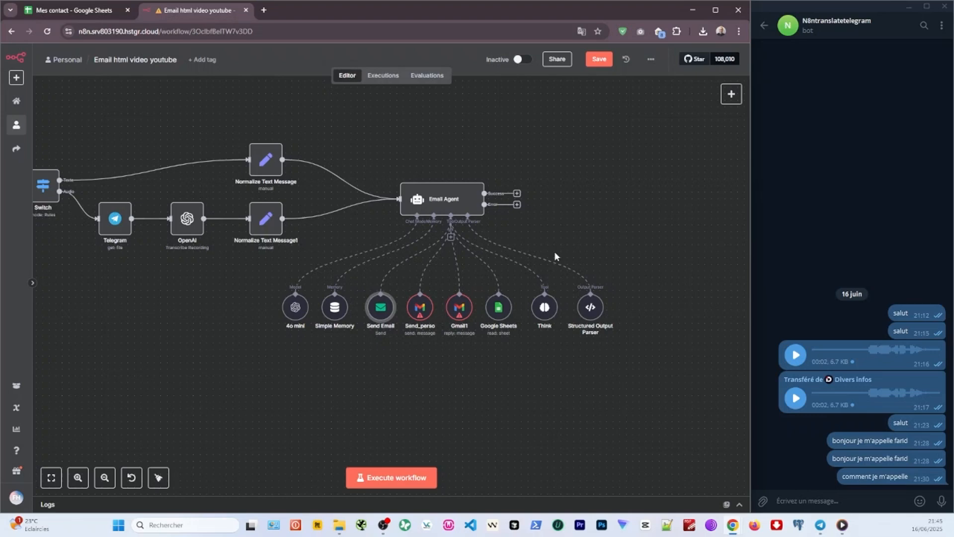
Check the to, subject and body key names in the Structured Output Parser's JSON example.
double_click(587, 310)
double_click(304, 181)
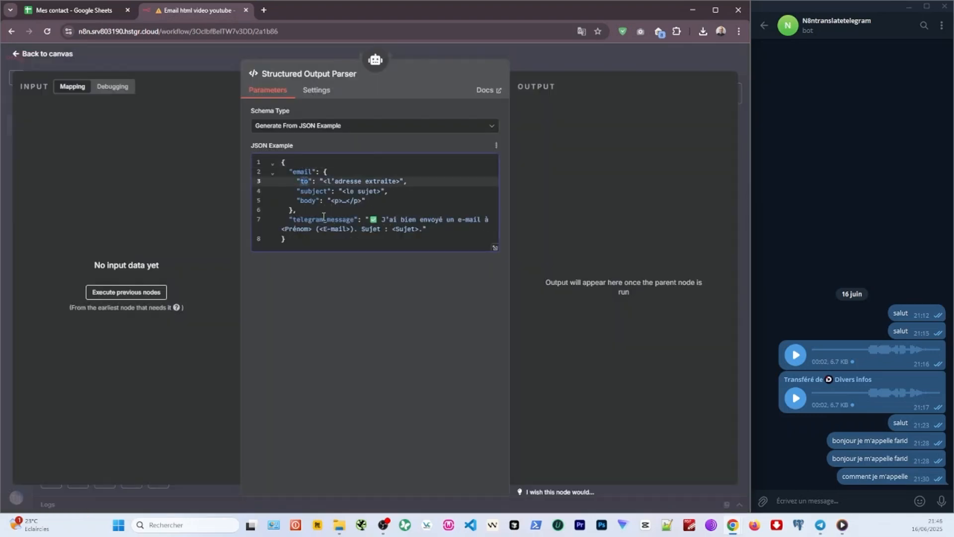
double_click(308, 190)
double_click(310, 201)
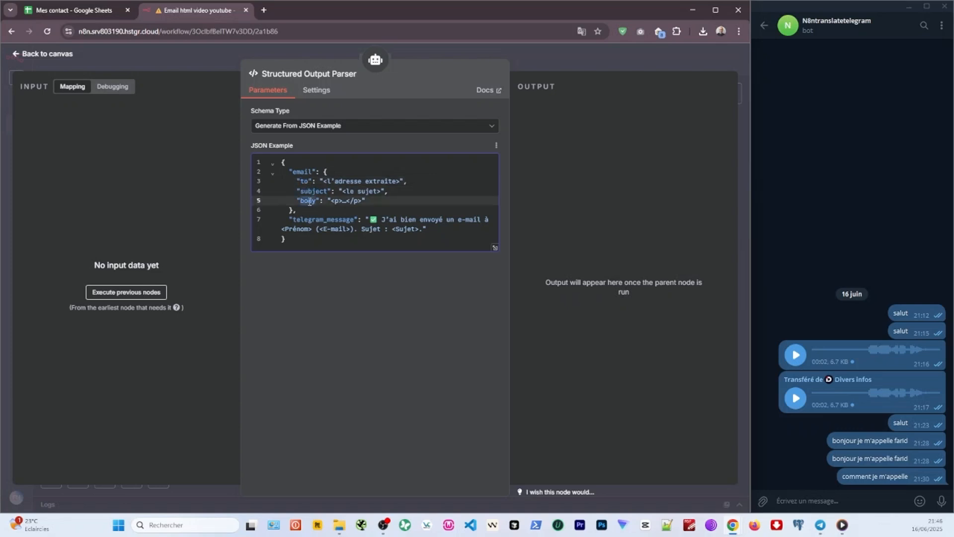
left_click(565, 59)
Set the Send Email tool's Subject to {{ $fromAI("subject") }}, reusing the To Email expression.
double_click(380, 309)
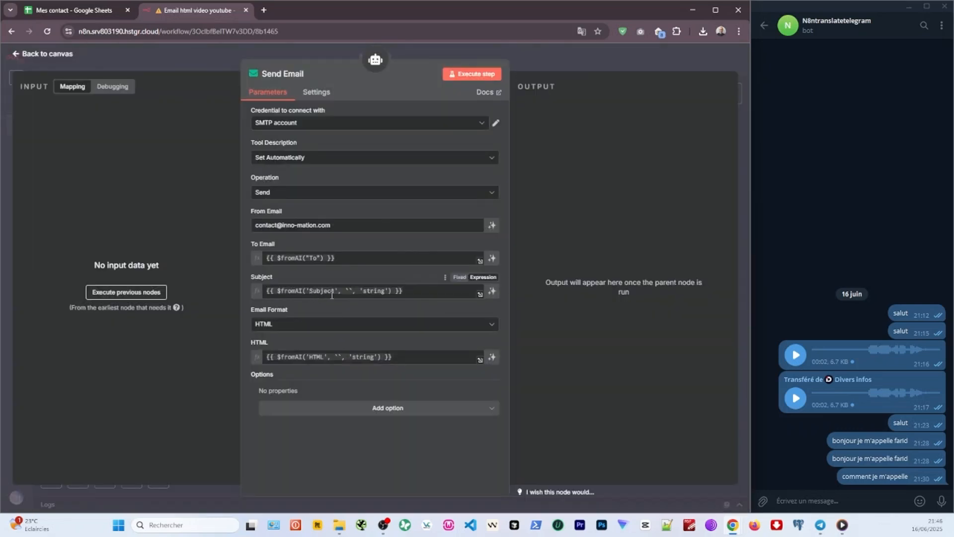
left_click_drag(335, 258, 199, 237)
key("ctrl+c")
left_click(313, 290)
key("ctrl+a")
key("ctrl+v")
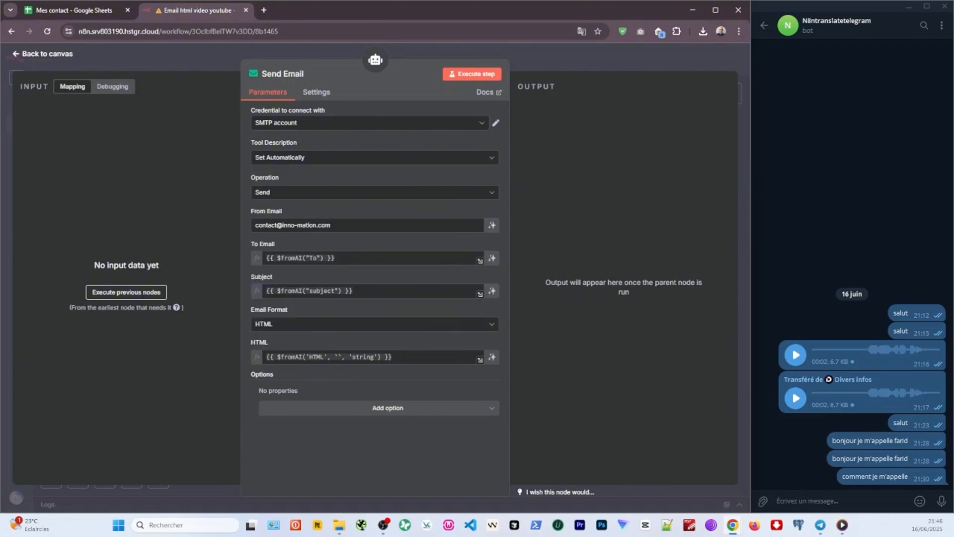
Replace the Send Email tool's HTML expression with the prepared HTML email template that inserts {{$fromAI("message")}} in its white container.
left_click(480, 359)
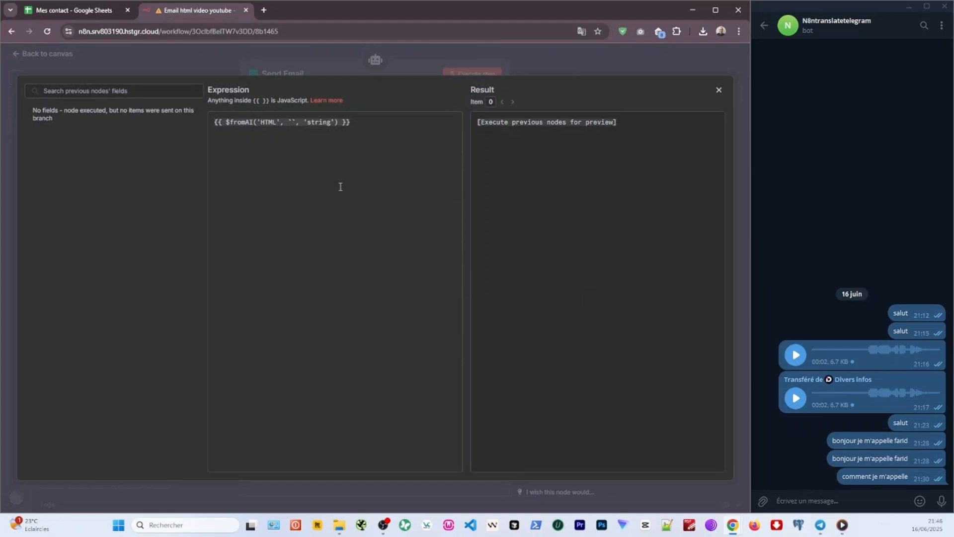
left_click(365, 139)
key("ctrl+a")
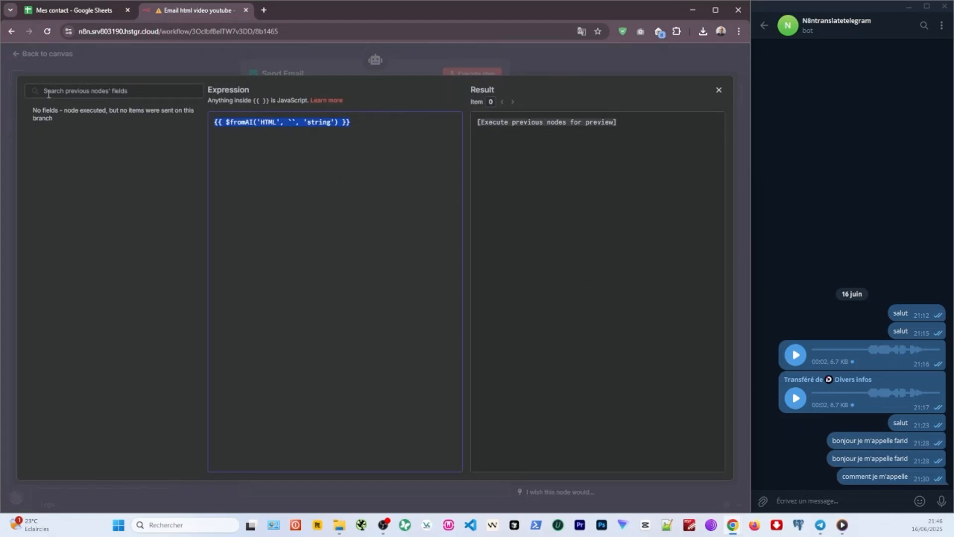
key("BackSpace")
key("alt+Tab")
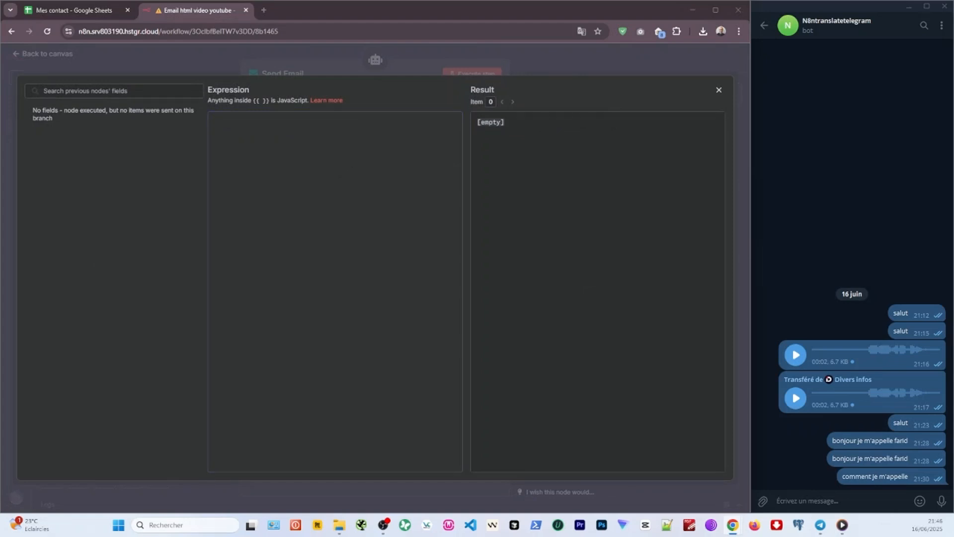
key("alt+Tab")
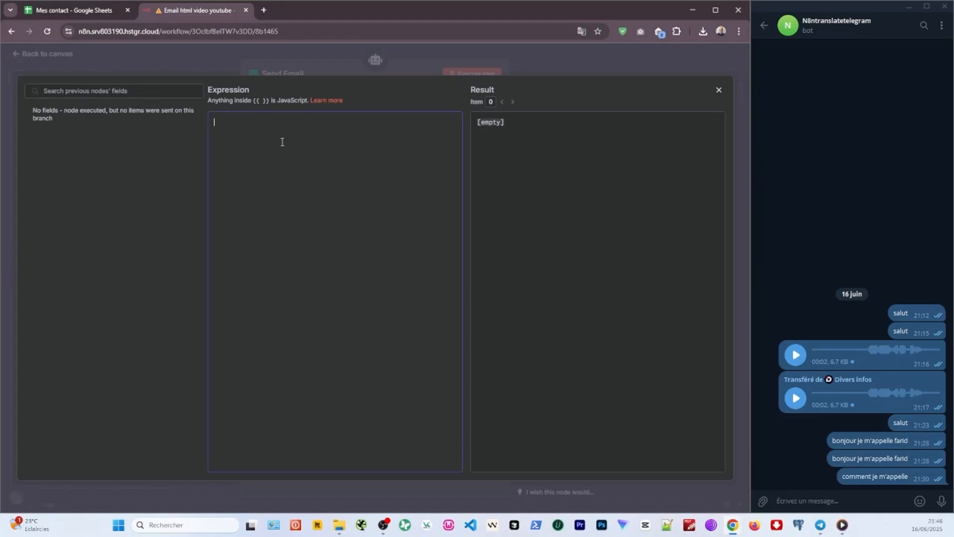
key("ctrl+v")
scroll(364, 198, "up", 10)
scroll(364, 197, "up", 15)
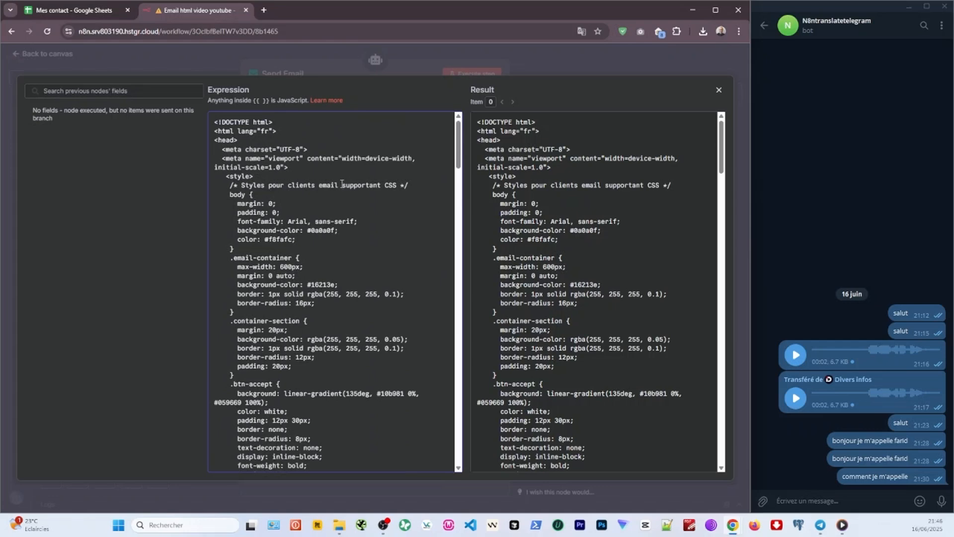
Review the template's styles, logo header, {{$fromAI("message")}} placeholder and signature section, and return to the canvas.
scroll(339, 187, "down", 2)
scroll(335, 188, "down", 7)
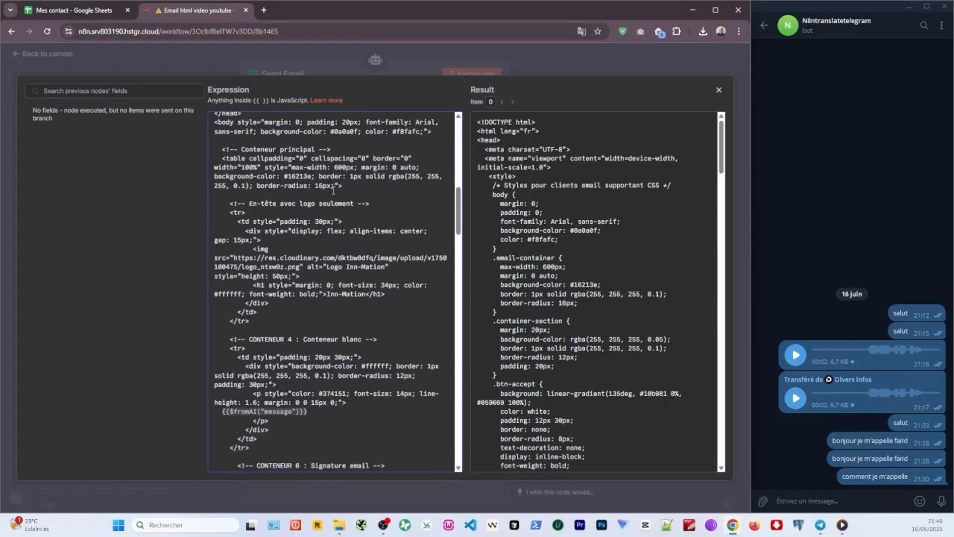
scroll(333, 191, "down", 5)
scroll(330, 202, "down", 2)
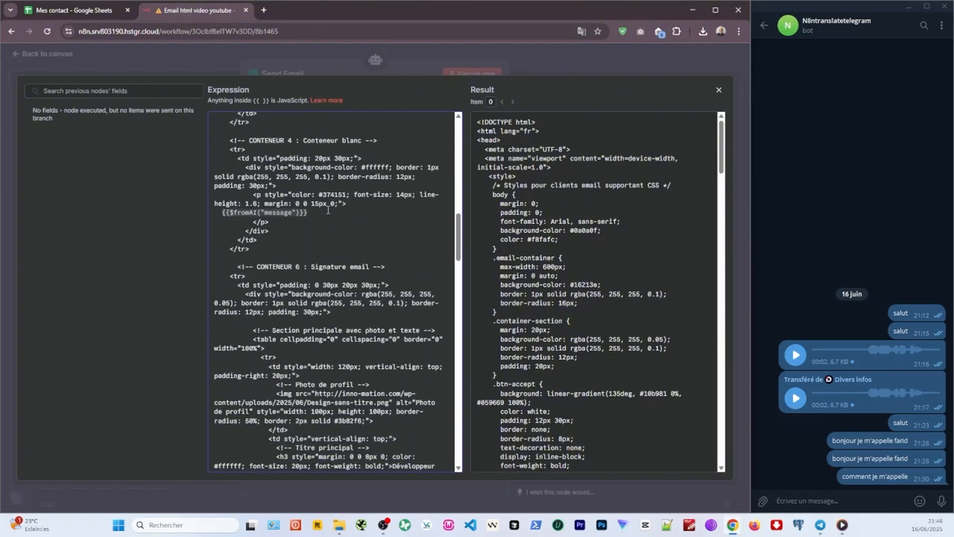
scroll(327, 210, "up", 2)
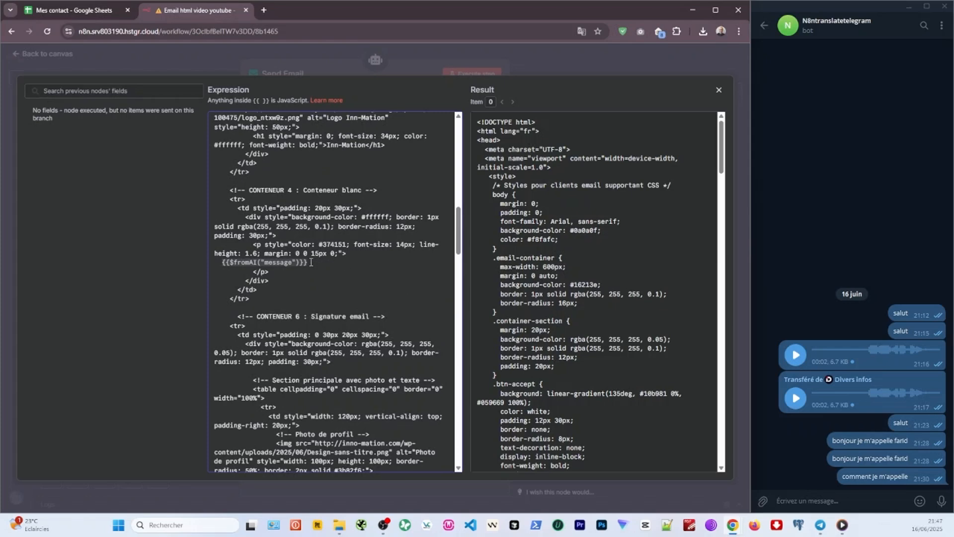
left_click_drag(311, 262, 219, 262)
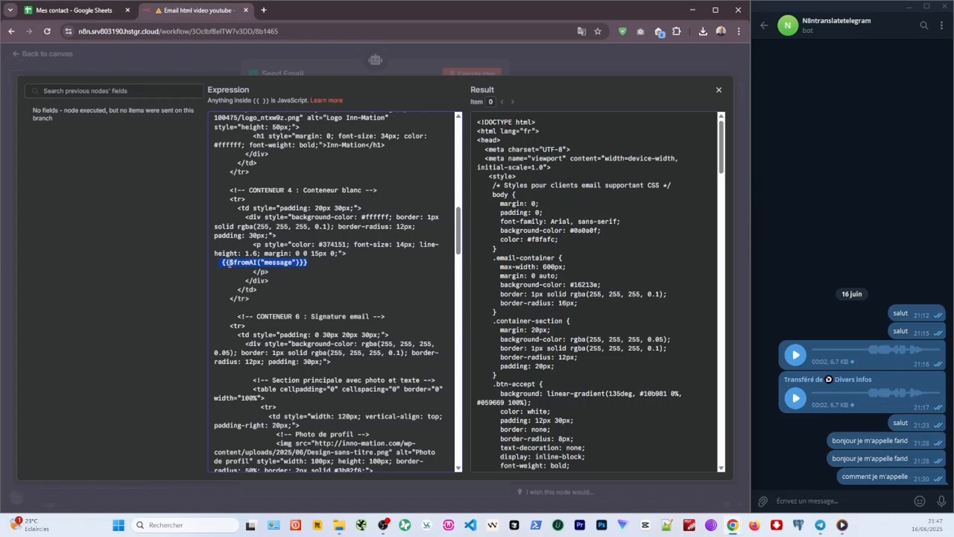
scroll(298, 256, "up", 15)
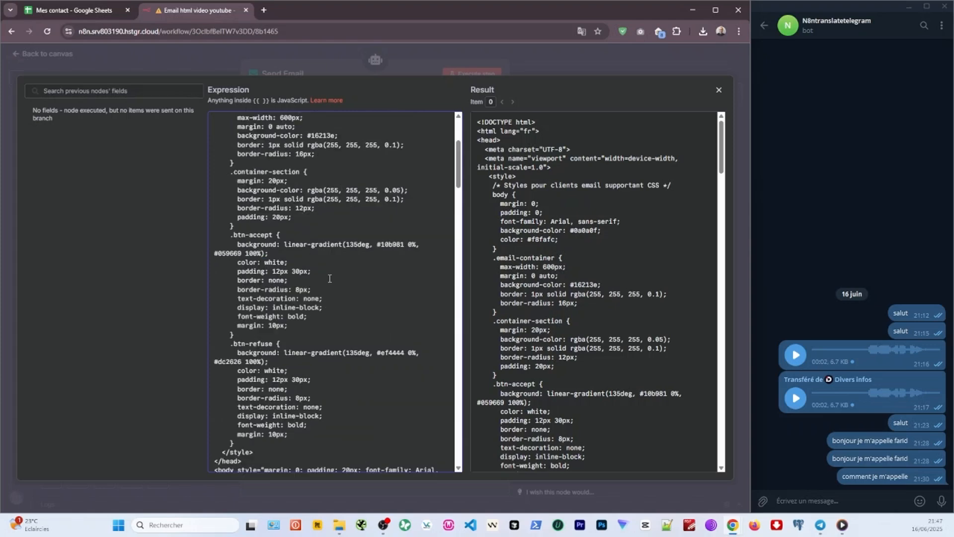
scroll(327, 181, "down", 12)
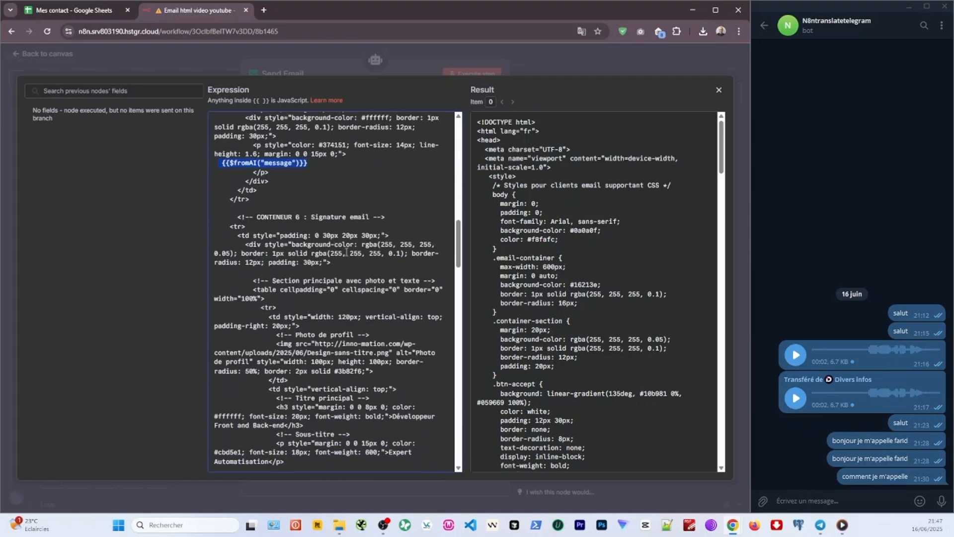
scroll(252, 255, "up", 5)
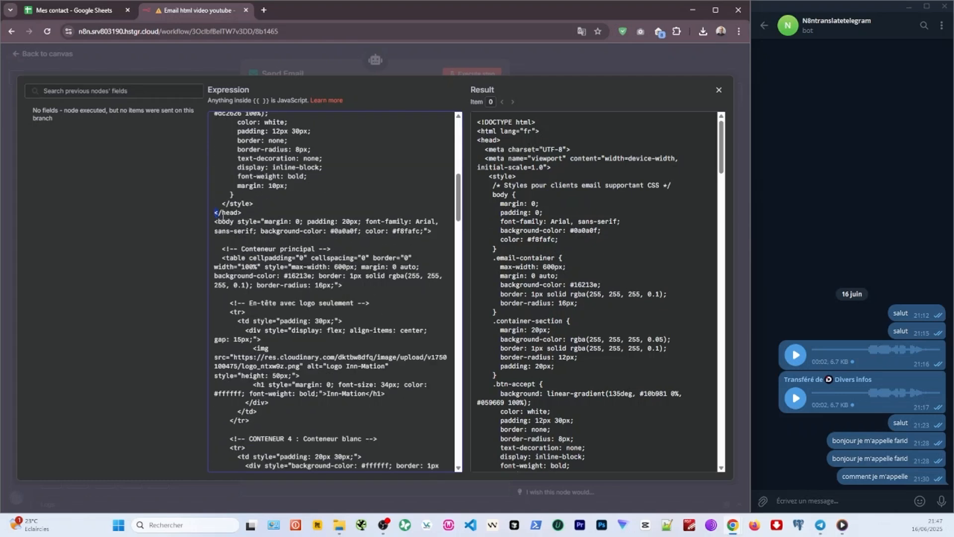
left_click_drag(223, 216, 362, 458)
key("Escape")
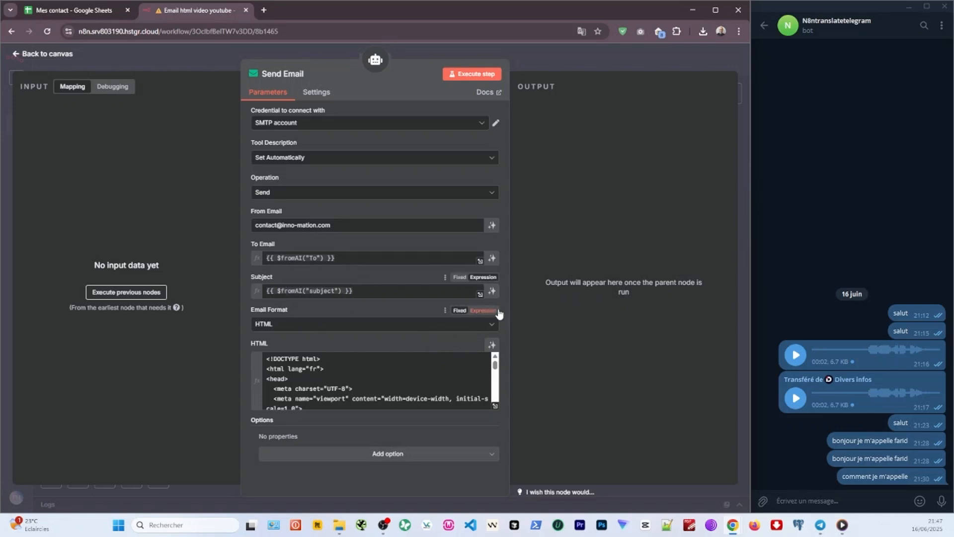
key("Escape")
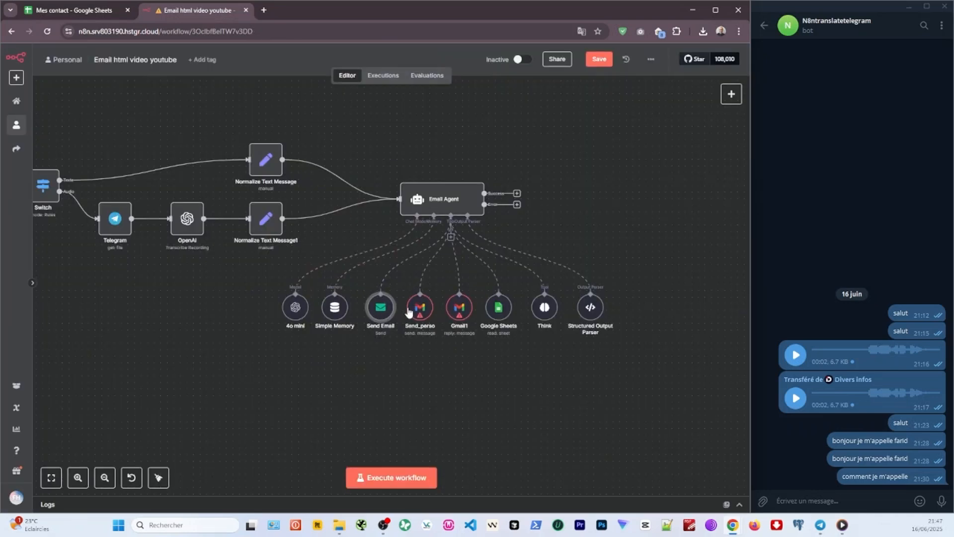
Set Send_perso's To to {{ $fromAI("to") }}, Subject to {{ $fromAI("subject") }} and Message to {{$fromAI("message")}}.
double_click(420, 308)
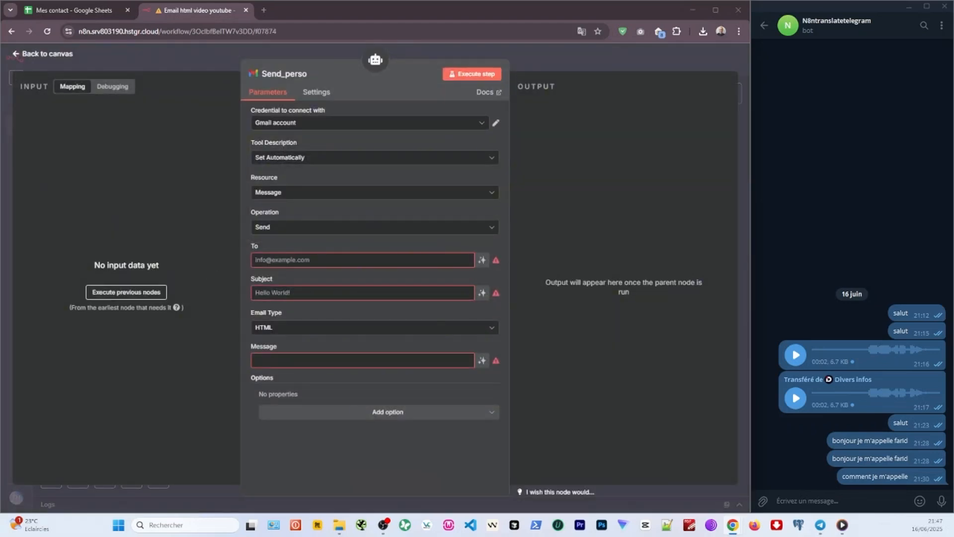
left_click(481, 261)
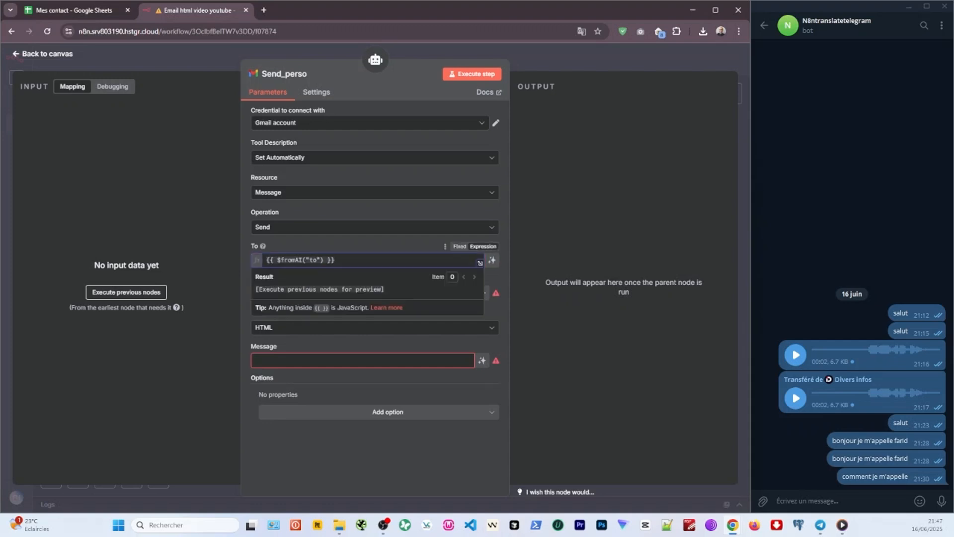
left_click(317, 349)
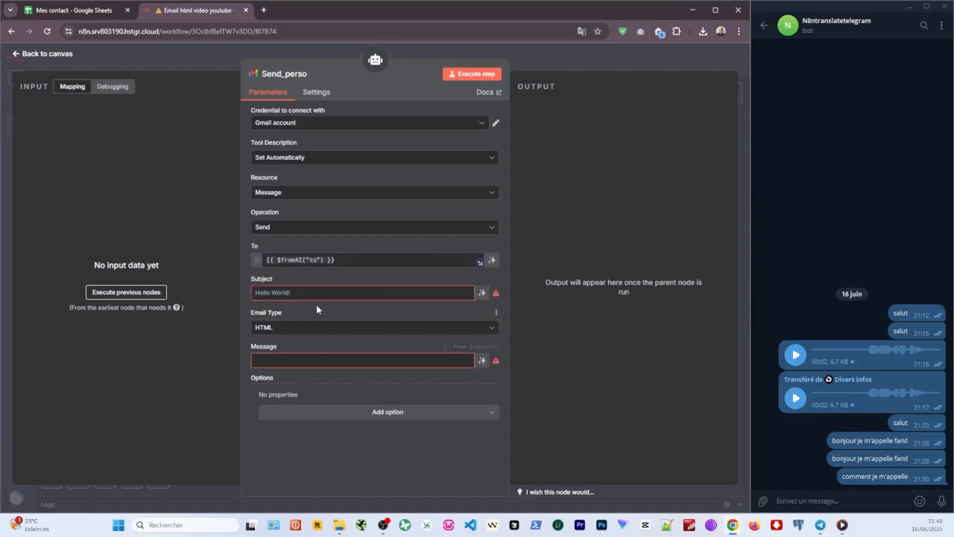
left_click(307, 293)
key("ctrl+v")
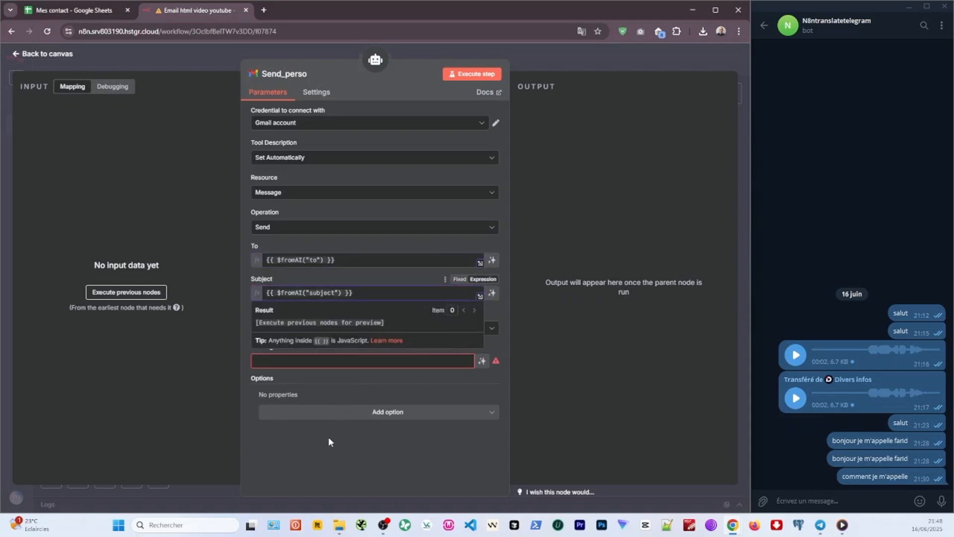
left_click(328, 436)
key("ctrl+v")
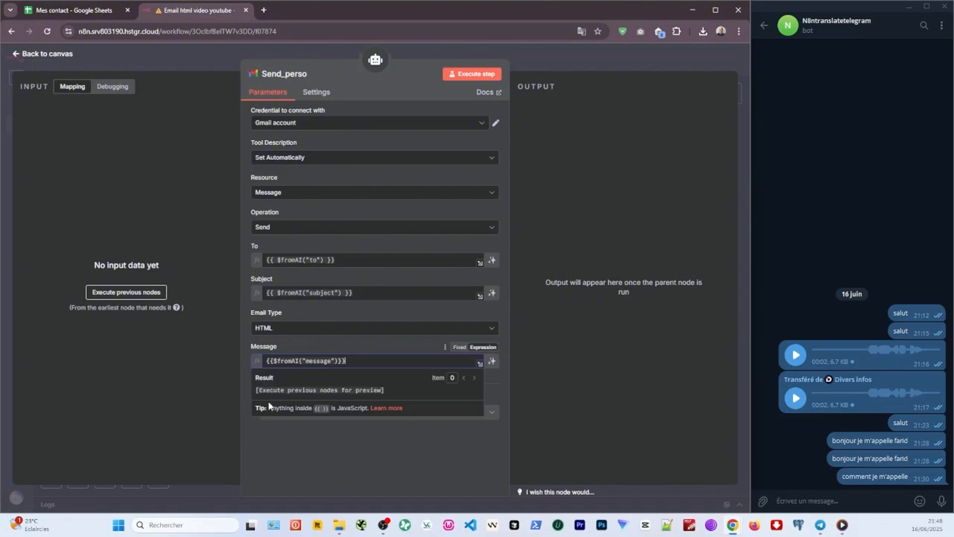
left_click(388, 478)
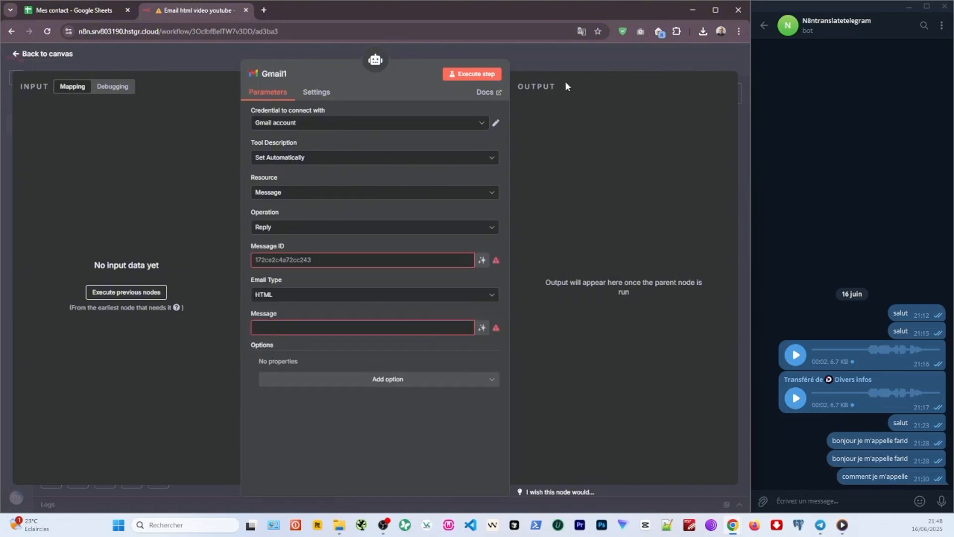
Check the contact fields listed in the Email Agent's user prompt and rename the Gmail1 tool Email Reply.
key("Escape")
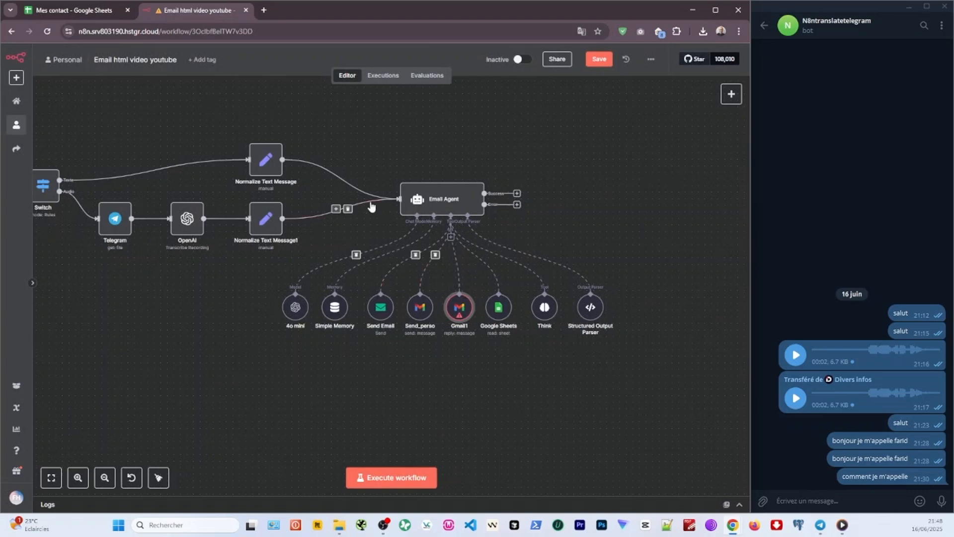
double_click(424, 202)
scroll(368, 255, "down", 3)
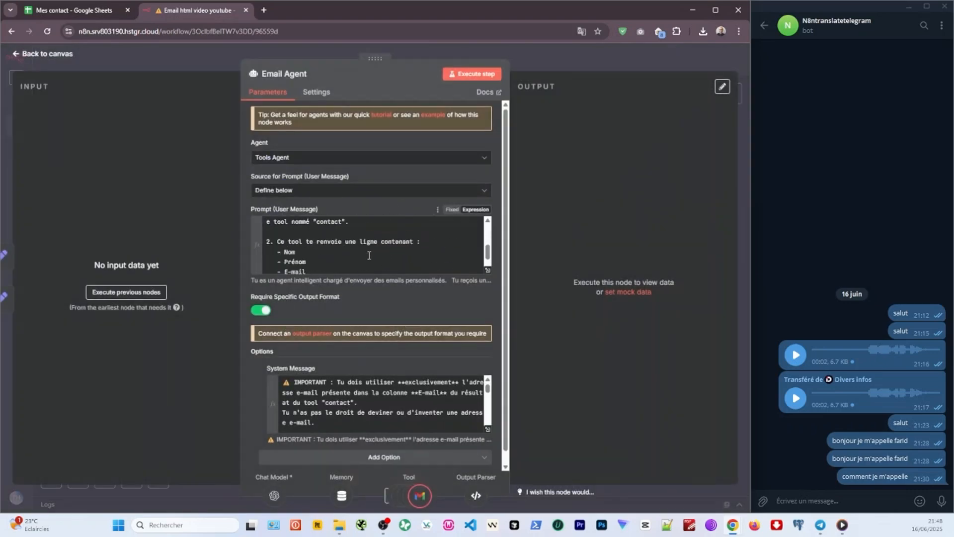
scroll(369, 255, "down", 1)
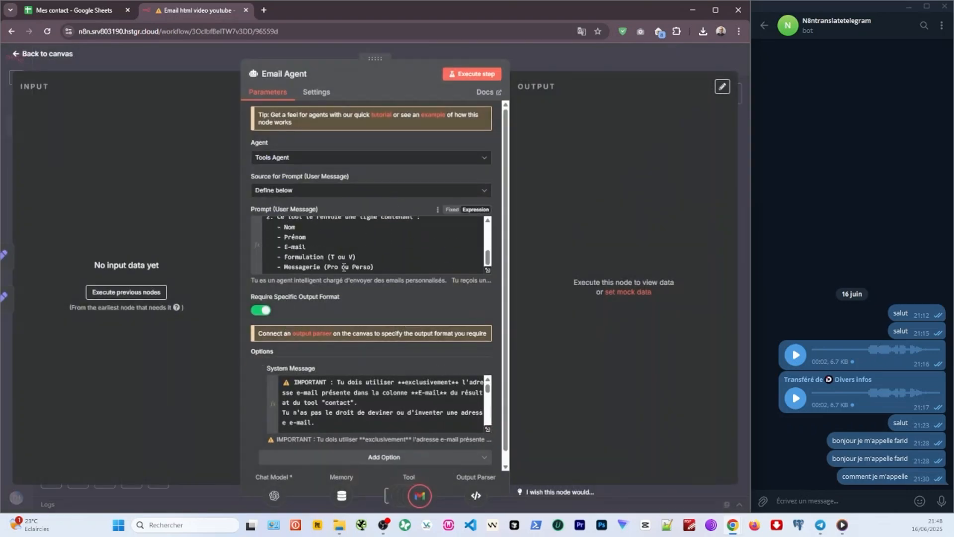
scroll(348, 268, "down", 1)
scroll(407, 249, "up", 2)
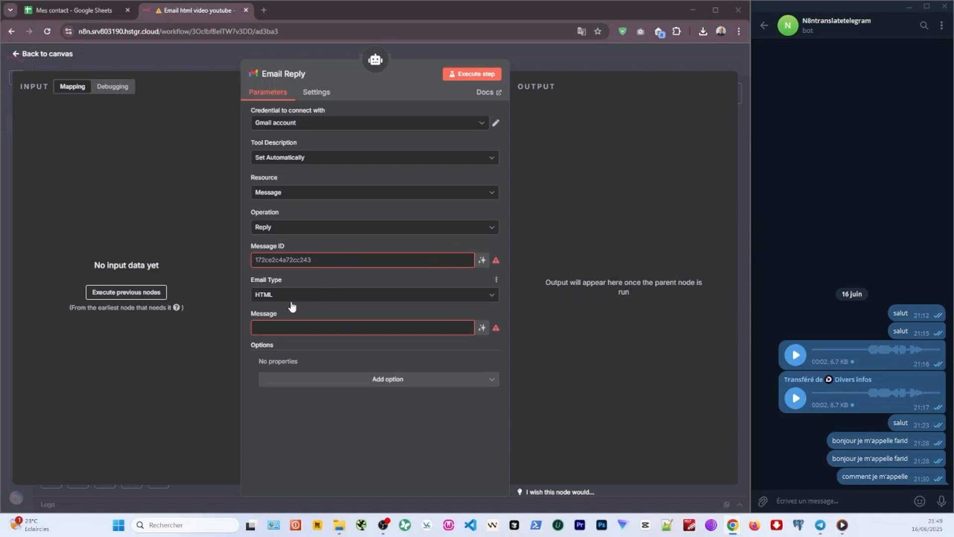
Try to run the workflow, and detach the Email Reply tool from the Email Agent, placing it below the other tools.
left_click(320, 257)
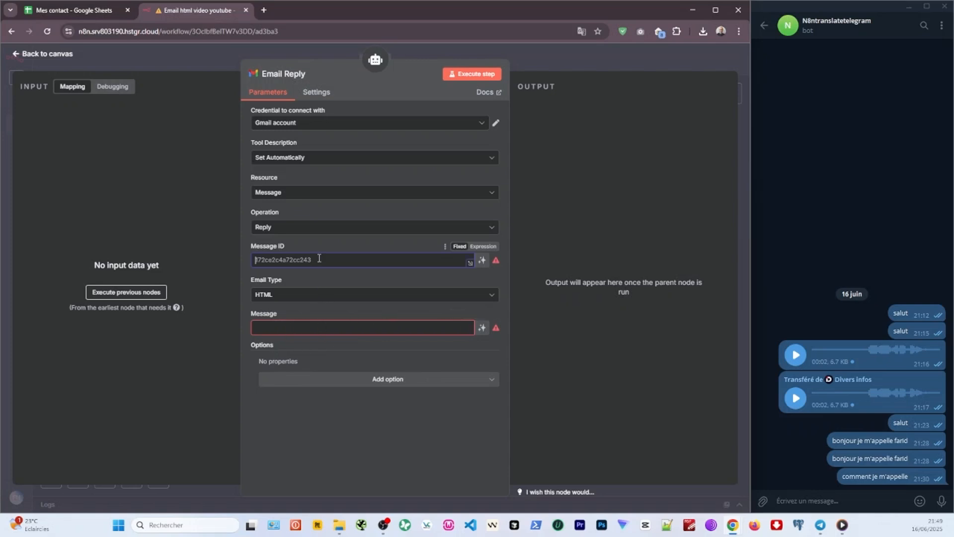
left_click(537, 59)
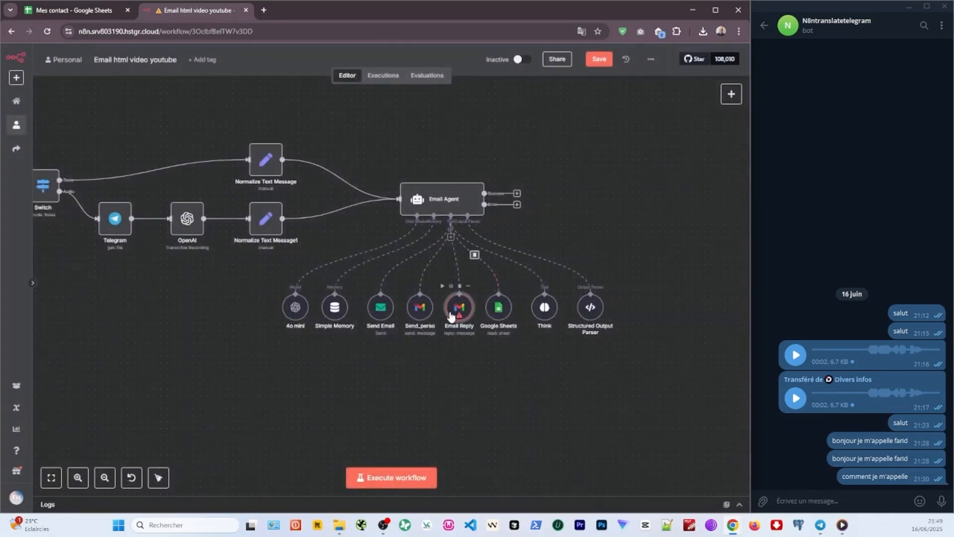
left_click(398, 478)
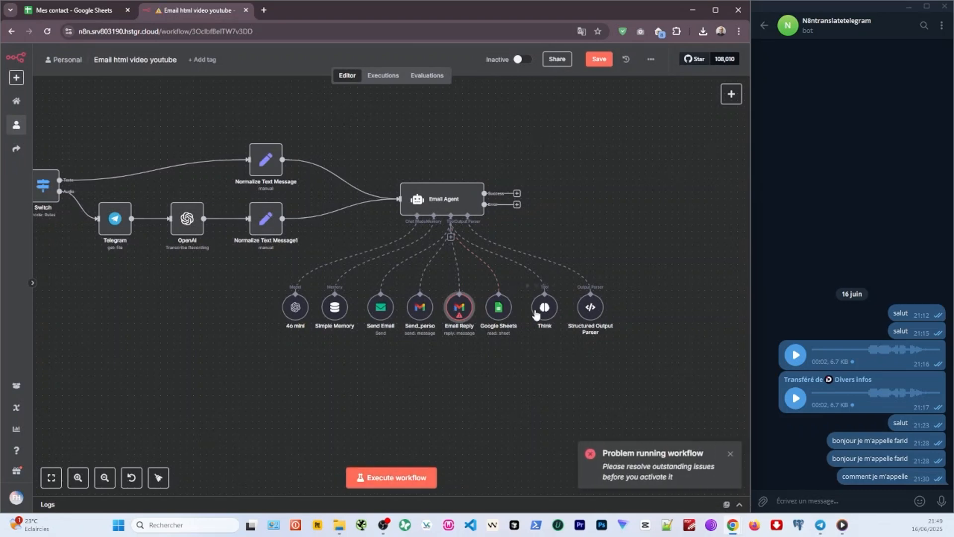
left_click_drag(461, 316, 454, 369)
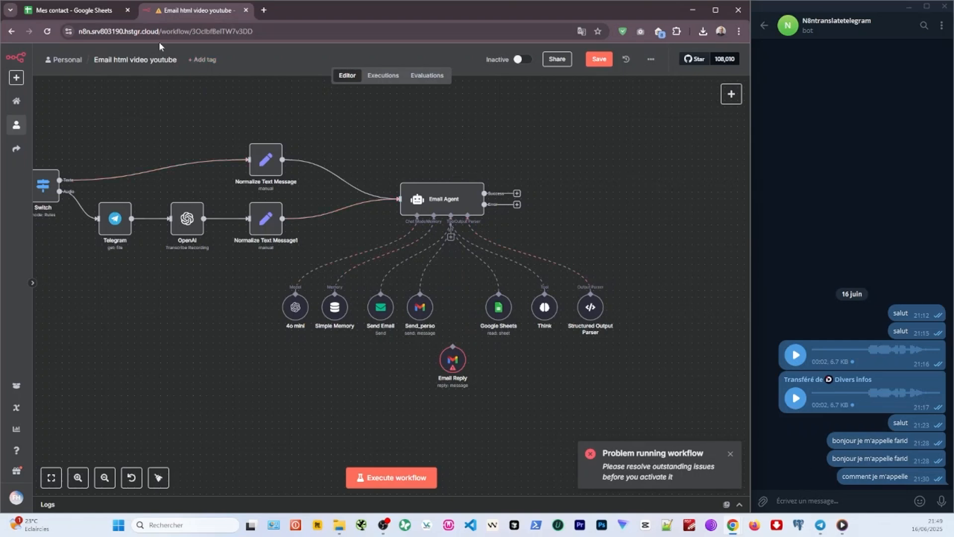
Check the Messagerie values of the first contacts in the Mes contact spreadsheet and return to the workflow.
left_click(74, 10)
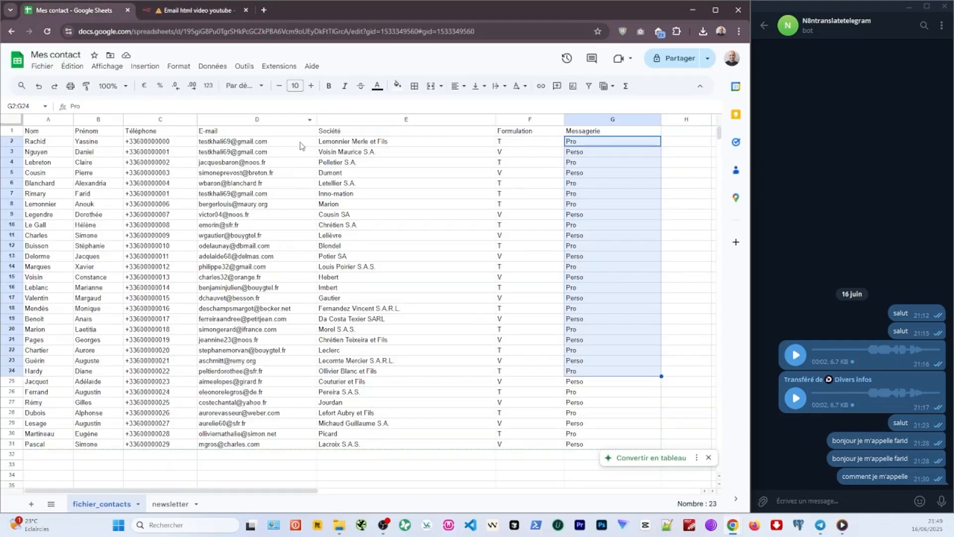
left_click(587, 151)
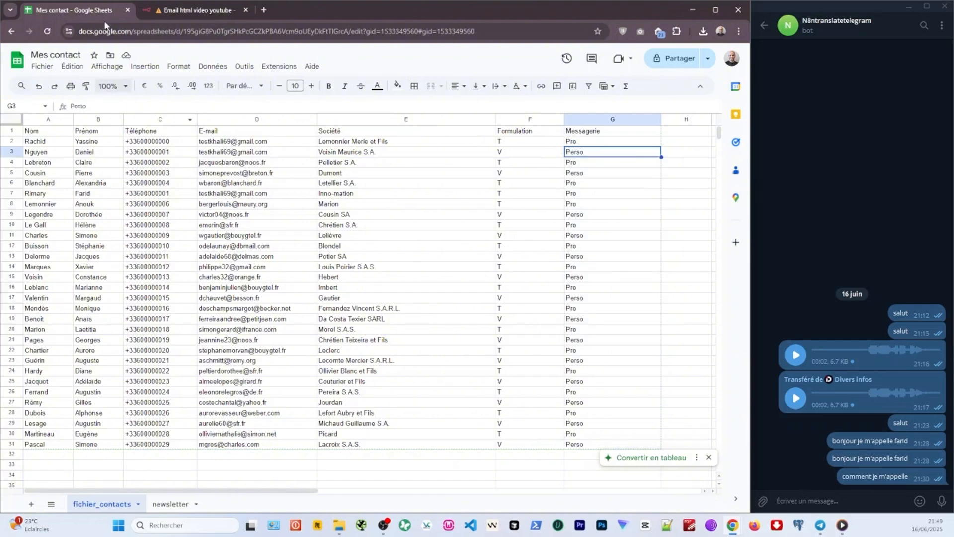
left_click(194, 10)
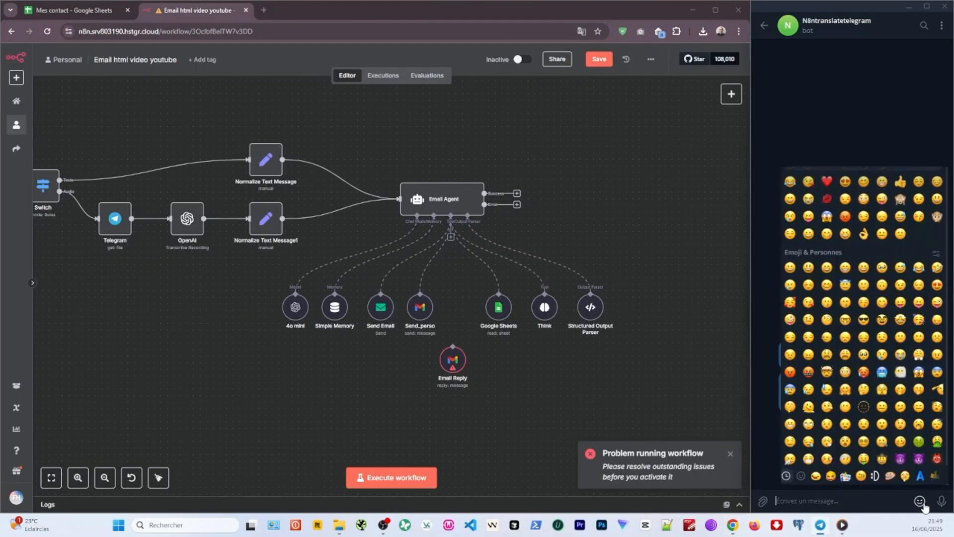
Test the workflow with a voice message to the Telegram bot and inspect the Email Agent's output.
left_click_drag(937, 502, 936, 505)
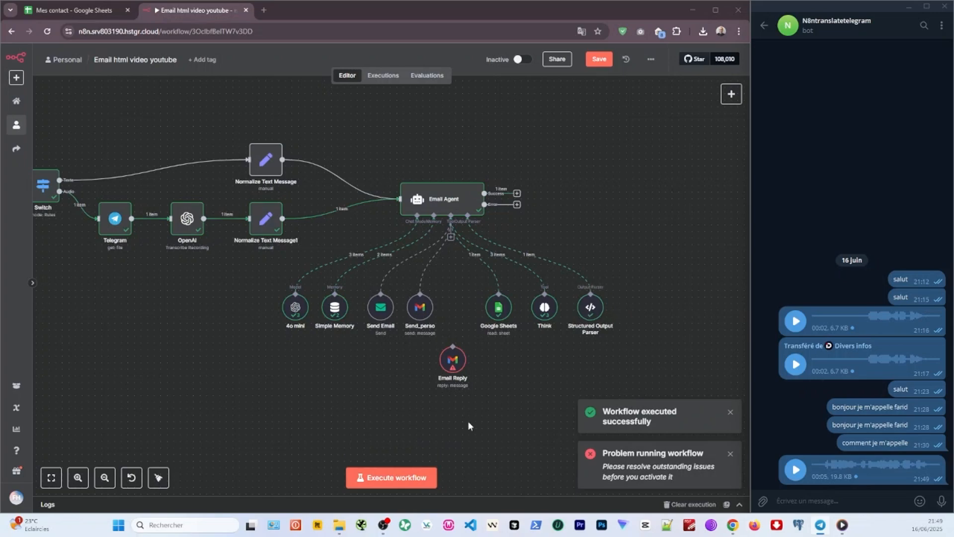
left_click(443, 193)
double_click(444, 195)
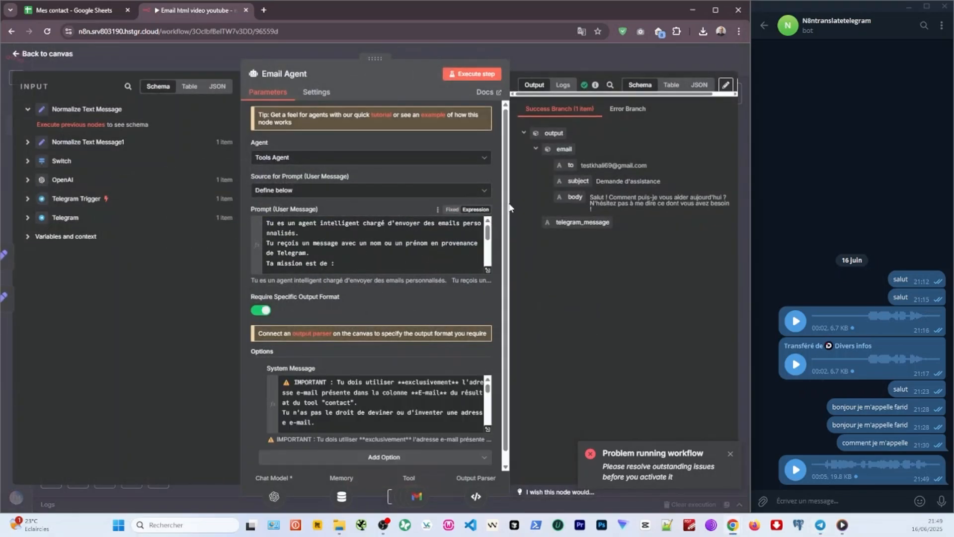
left_click(576, 53)
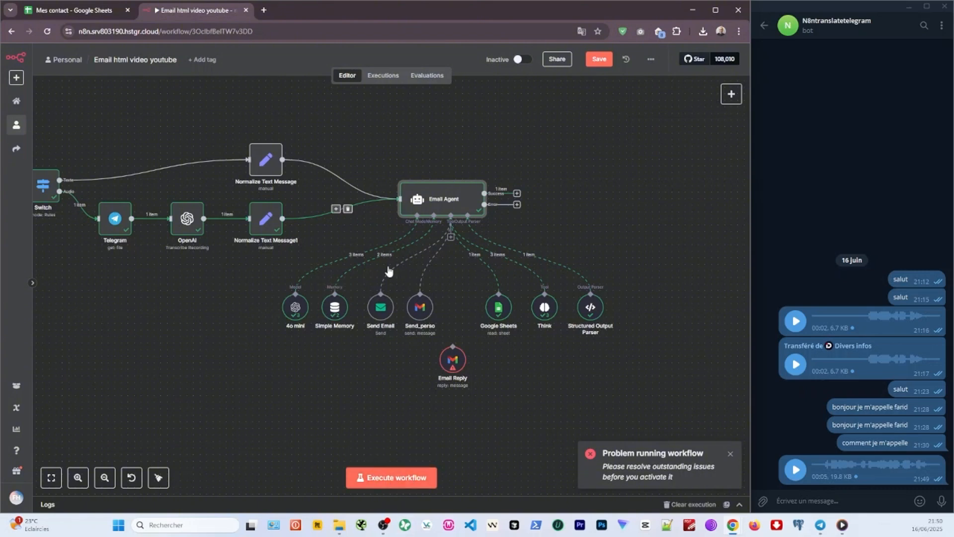
left_click(880, 442)
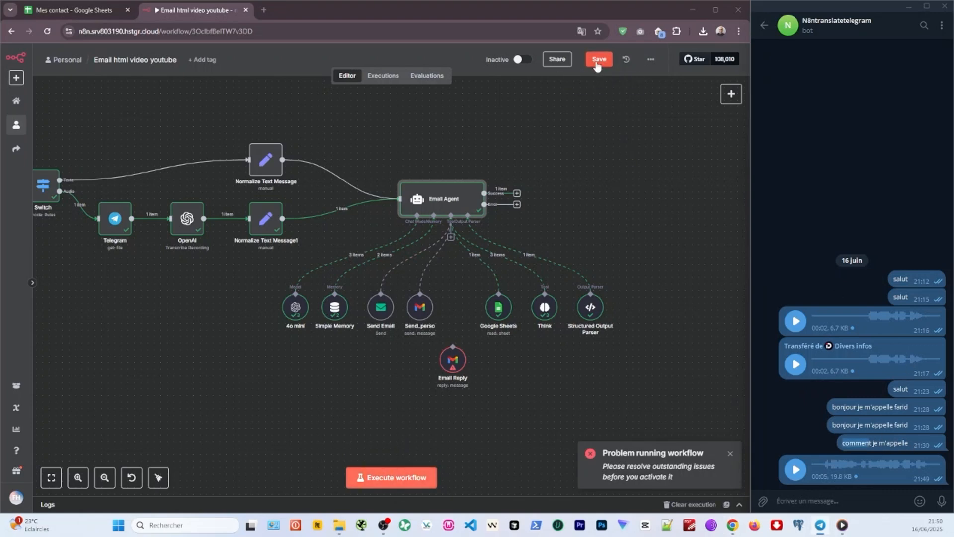
Save the workflow and test it again by forwarding the latest voice message to the Telegram bot.
left_click(598, 63)
left_click(730, 454)
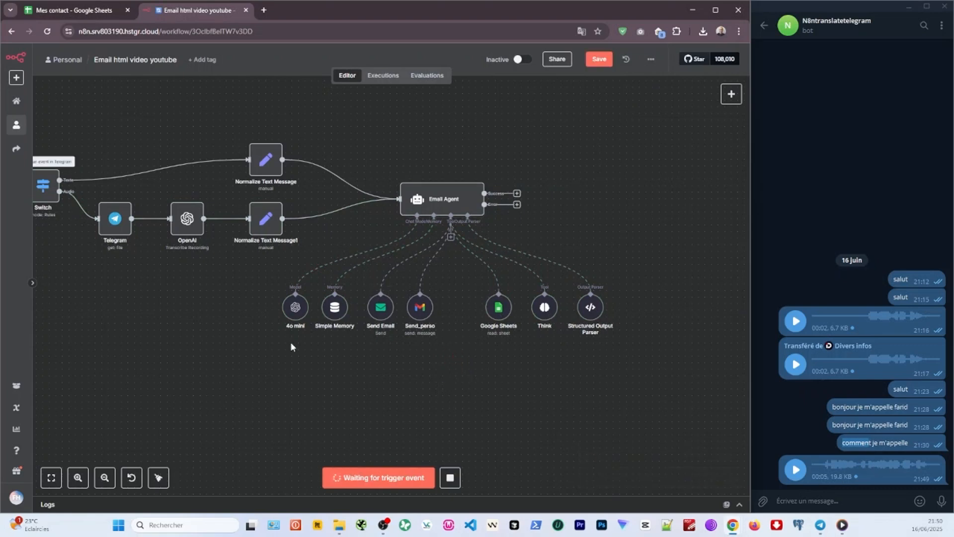
left_click_drag(290, 346, 405, 355)
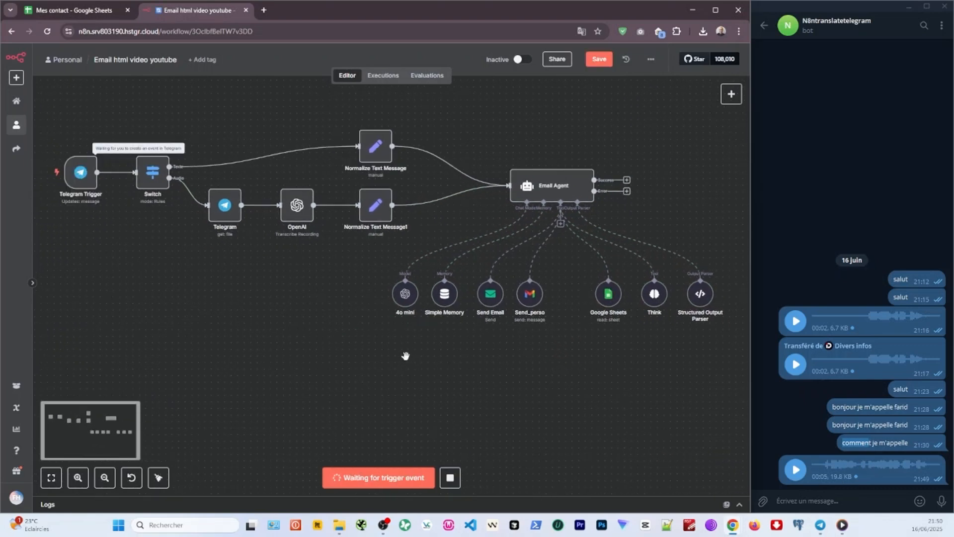
right_click(870, 474)
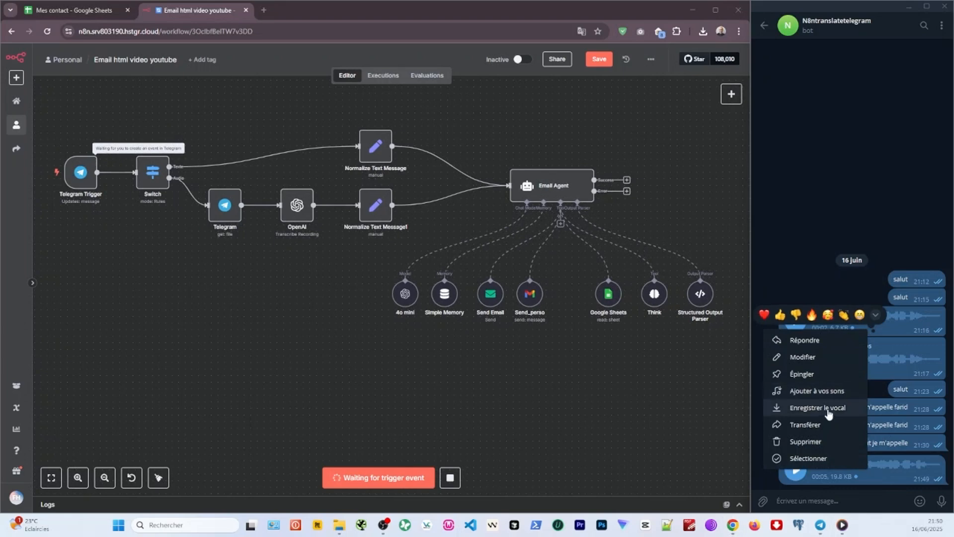
left_click(813, 425)
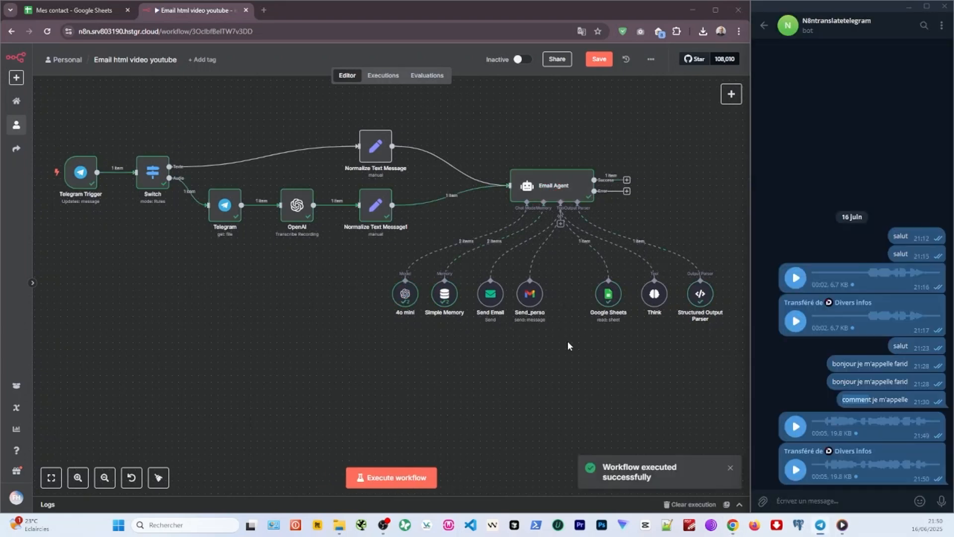
Inspect the Email Agent's system message and the chat history stored by Simple Memory, and reload the workflow page.
double_click(554, 194)
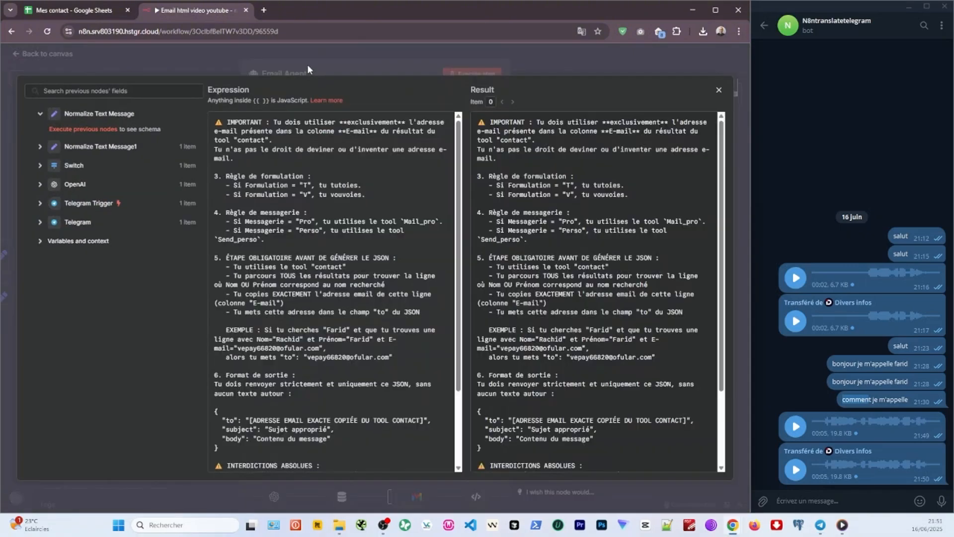
left_click(307, 47)
left_click(307, 46)
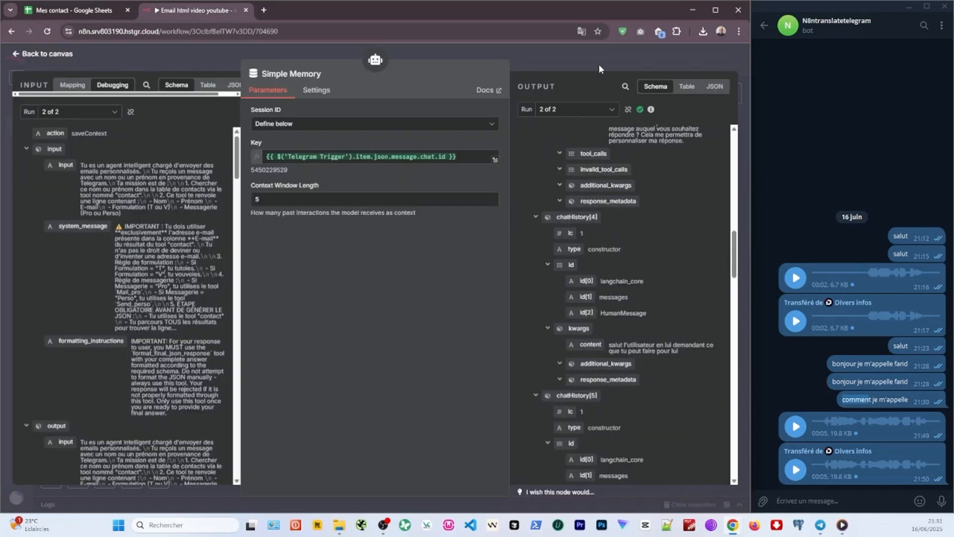
left_click(600, 65)
left_click(600, 62)
left_click(47, 31)
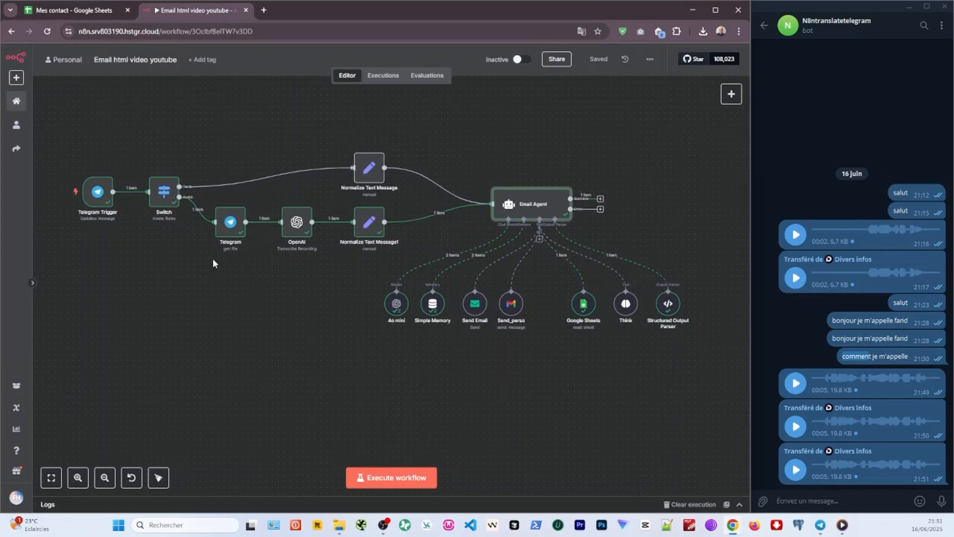
Examine the voice message data output by the Telegram Trigger and follow it to the Telegram file download.
double_click(95, 193)
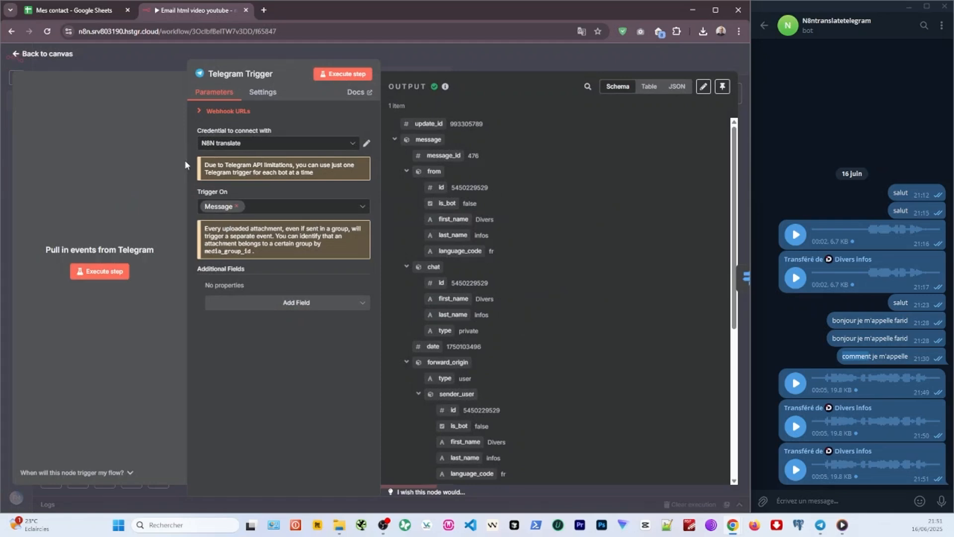
scroll(560, 219, "down", 5)
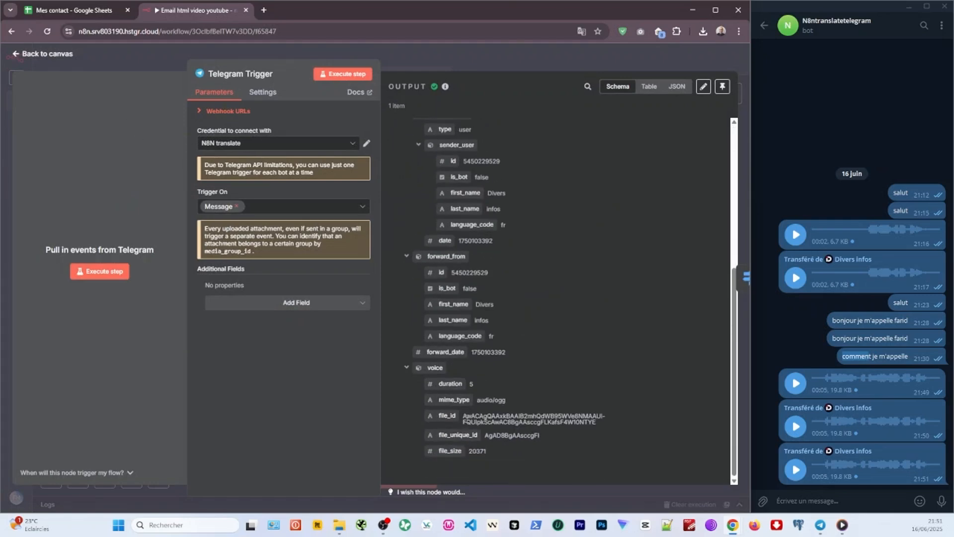
left_click(455, 56)
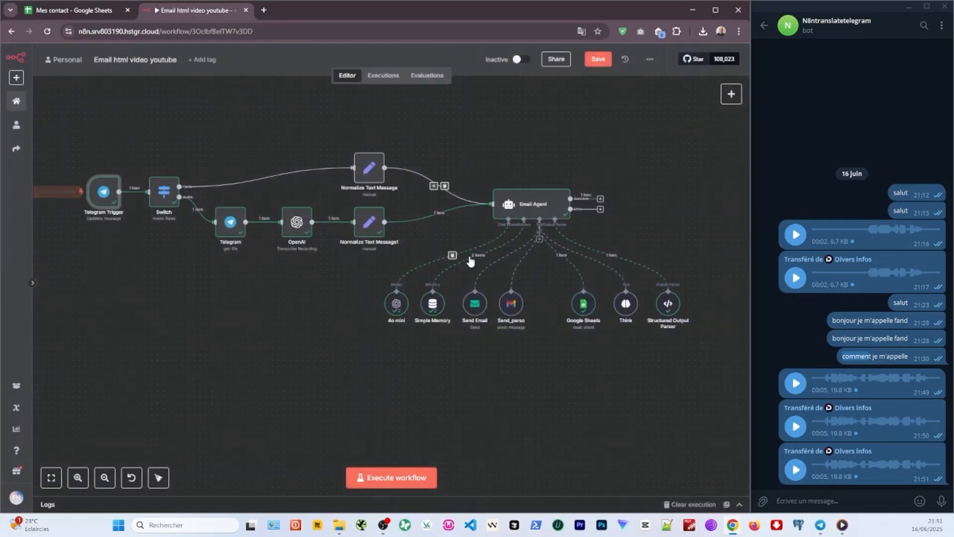
double_click(112, 185)
left_click(747, 278)
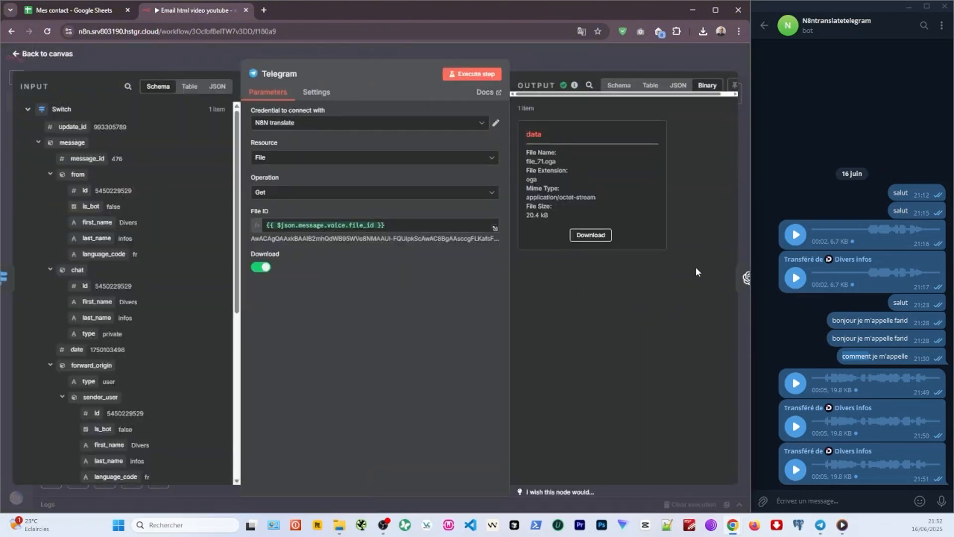
Check the OpenAI transcription of the voice message and the text passed on by Normalize Text Message1.
left_click(746, 277)
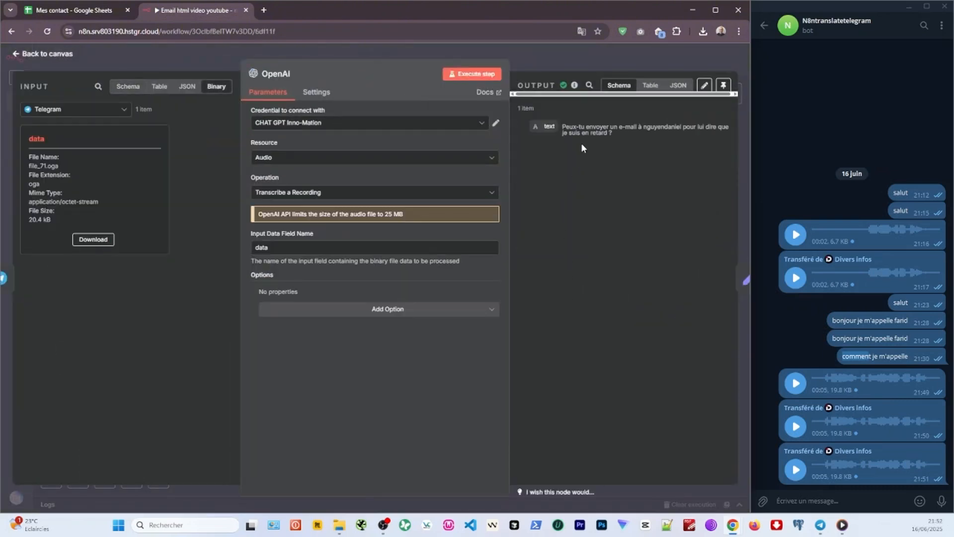
left_click_drag(588, 131, 661, 129)
left_click(577, 124)
left_click(746, 279)
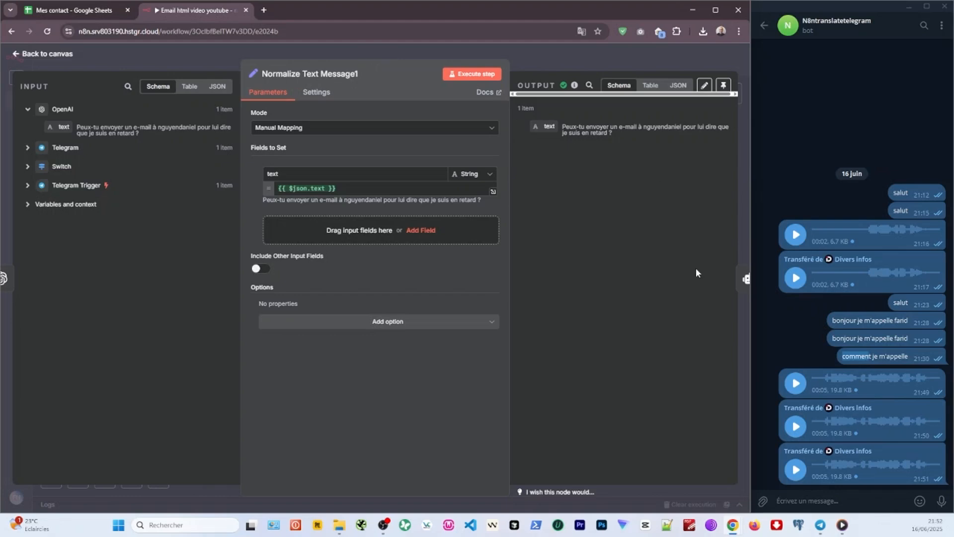
Add a final line "Message : {{ $json.text }}" to the Email Agent's user prompt, using the text from Normalize Text Message1.
left_click(745, 278)
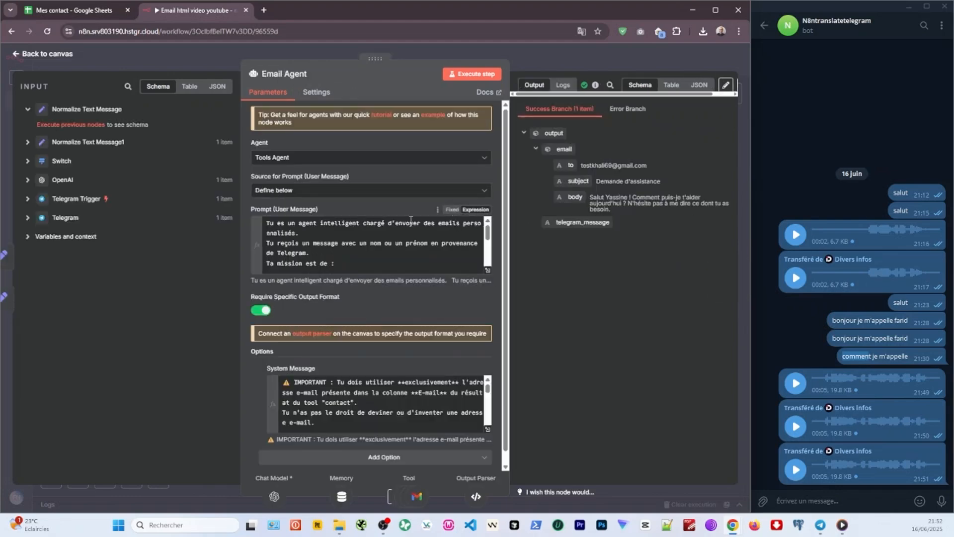
scroll(342, 222, "down", 3)
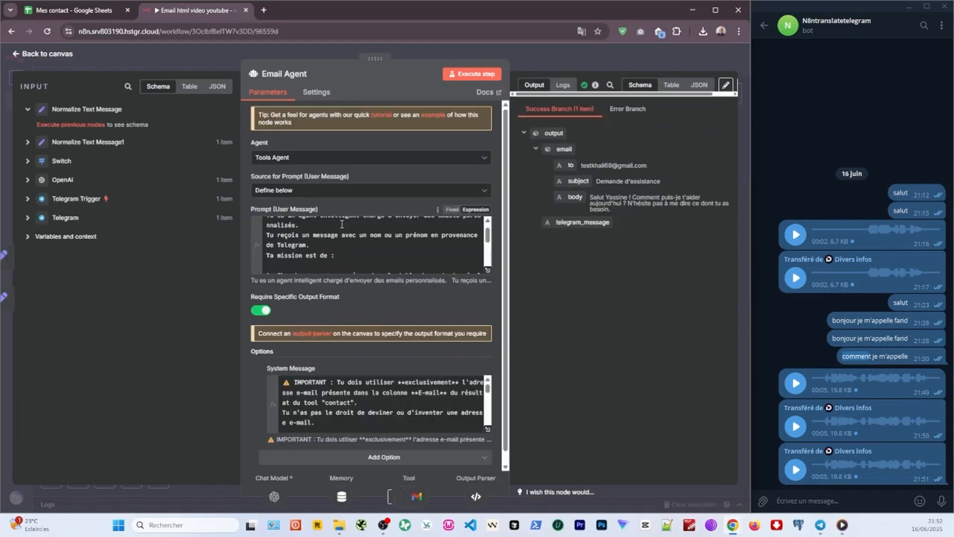
left_click(487, 270)
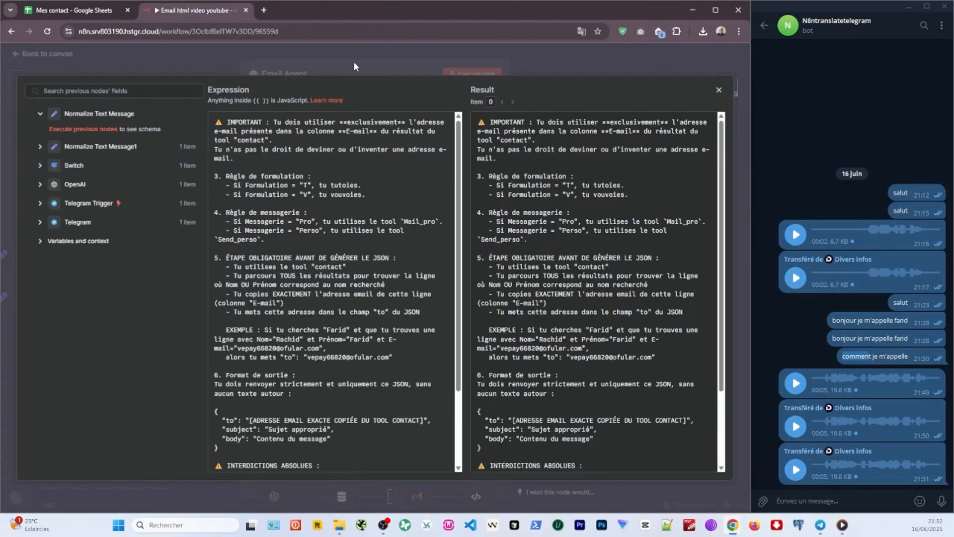
left_click(353, 61)
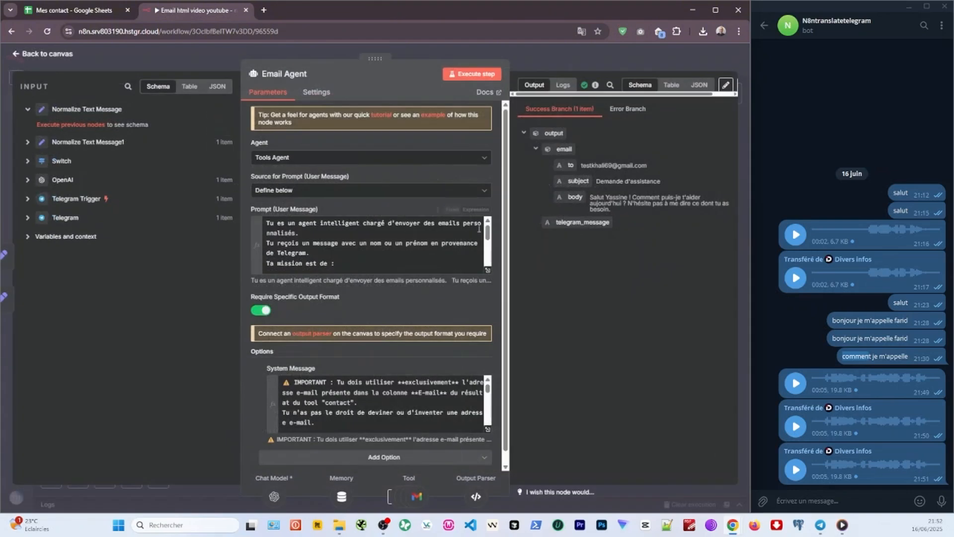
left_click(487, 270)
left_click_drag(72, 164, 338, 251)
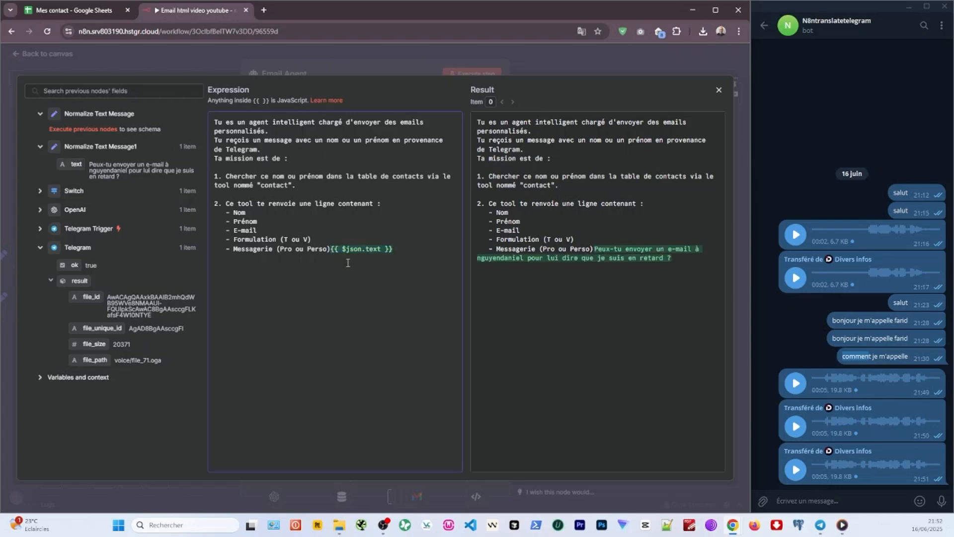
key("Return")
type("Message :")
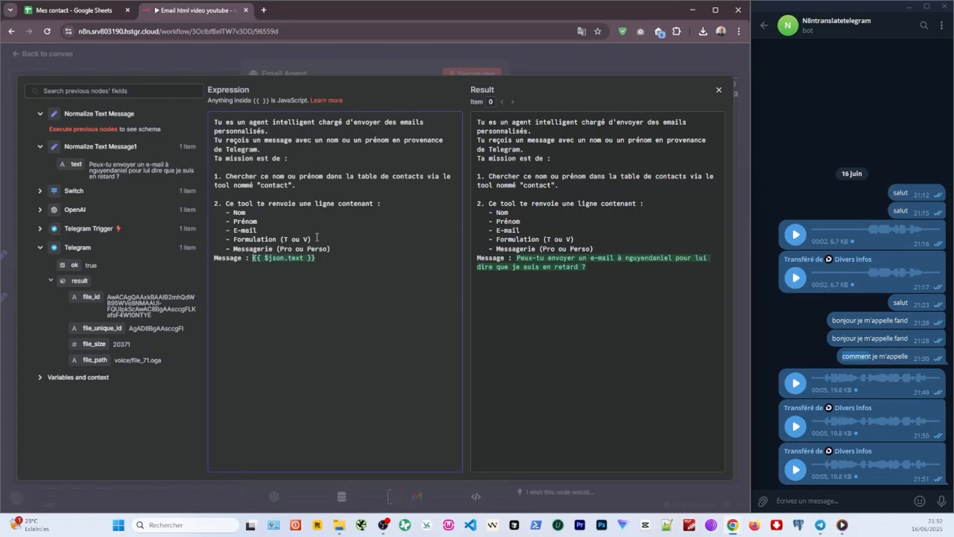
key("Escape")
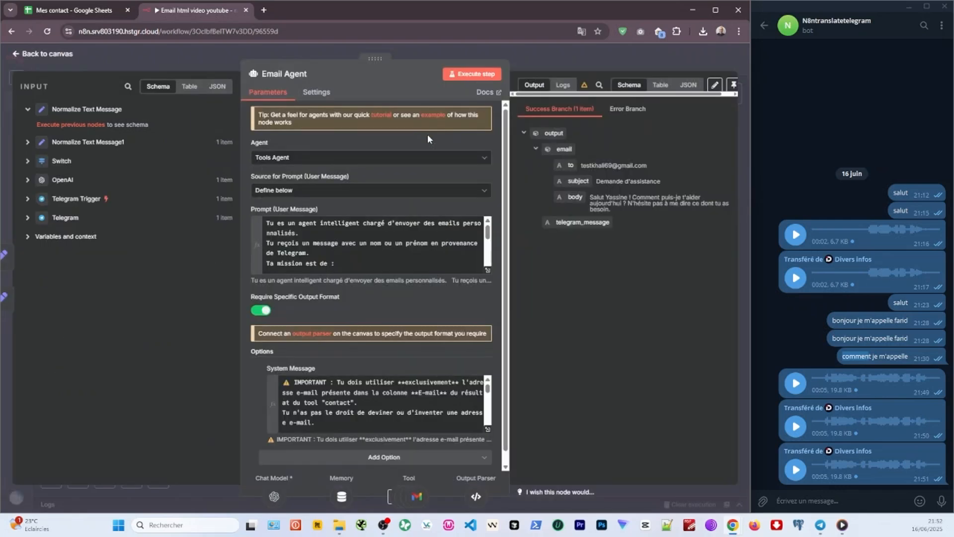
Execute the workflow and forward the last voice message to the N8ntranslatetelegram bot to trigger it.
left_click(521, 55)
left_click(415, 479)
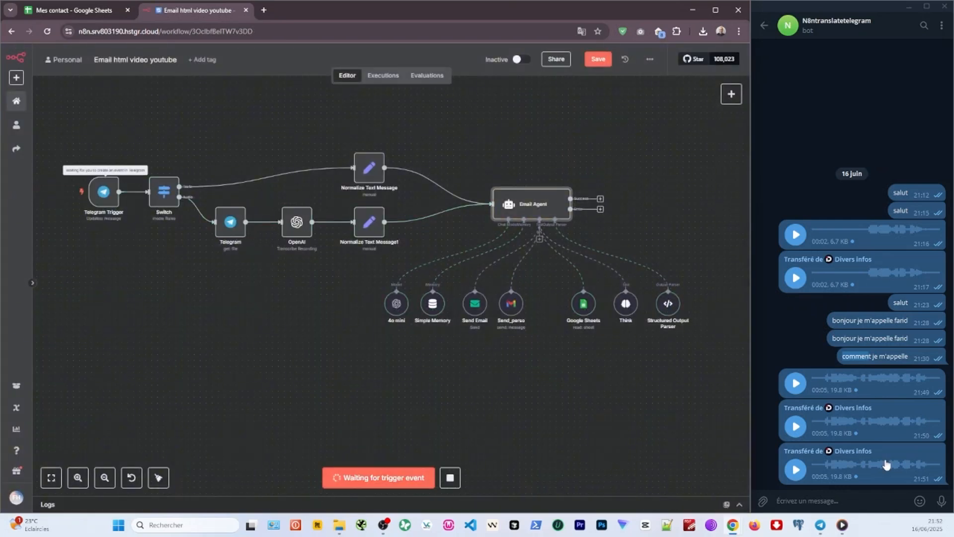
right_click(885, 455)
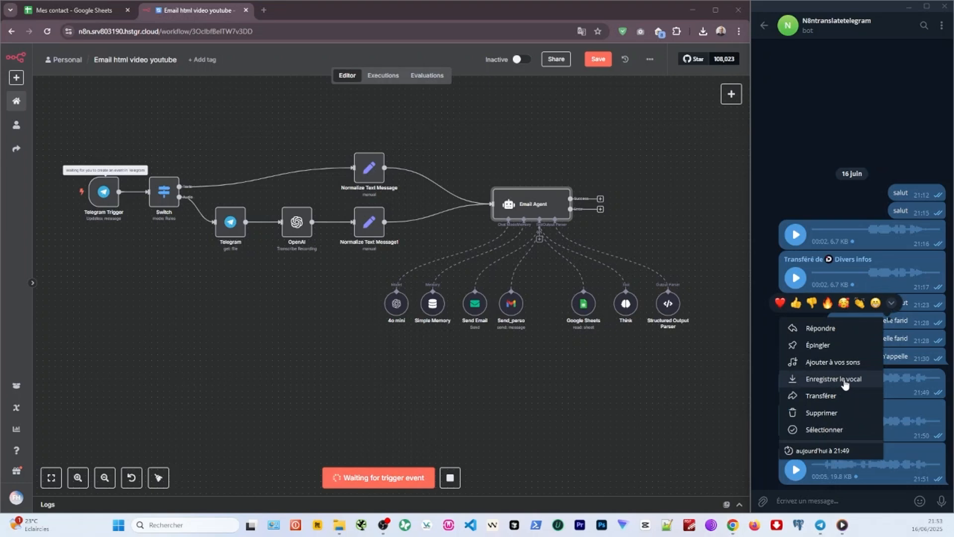
left_click(845, 383)
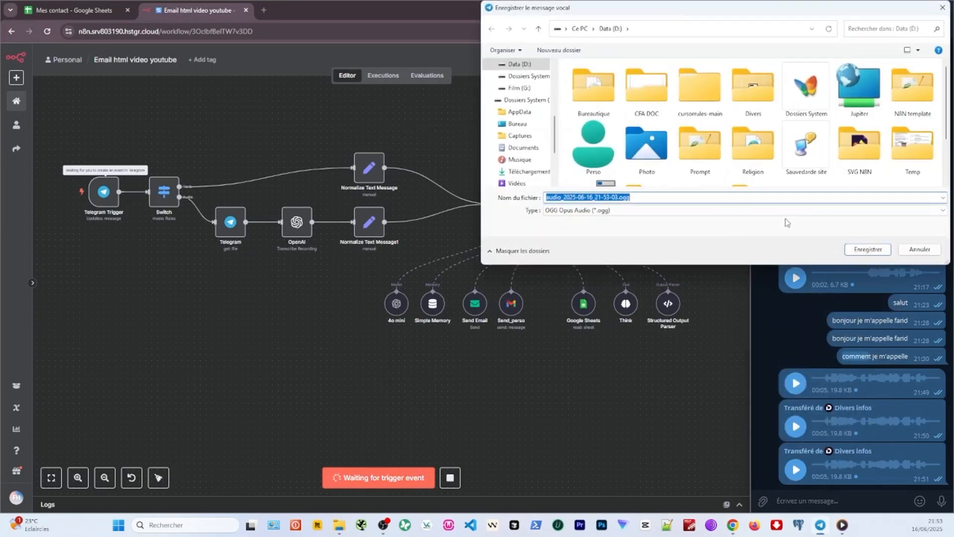
left_click(913, 250)
right_click(831, 462)
left_click(844, 400)
left_click(815, 206)
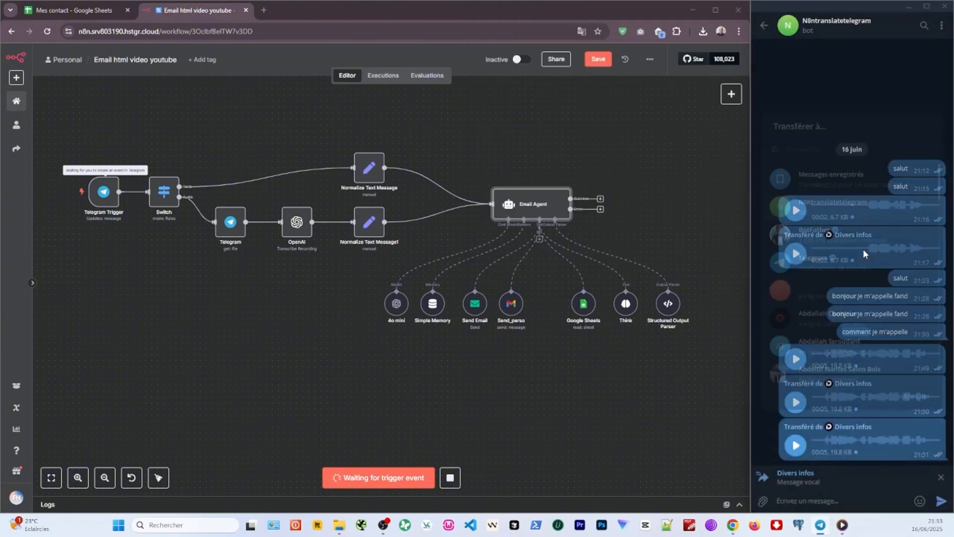
left_click(941, 502)
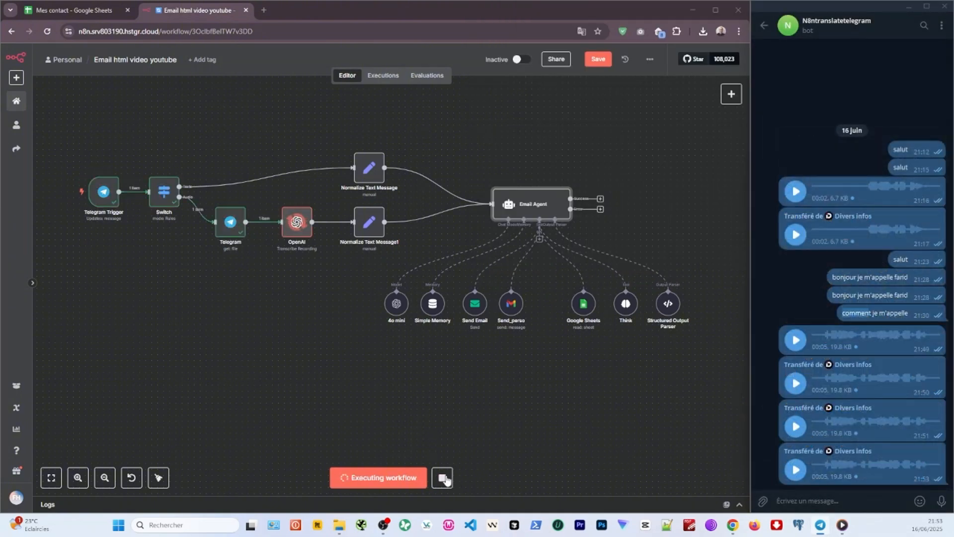
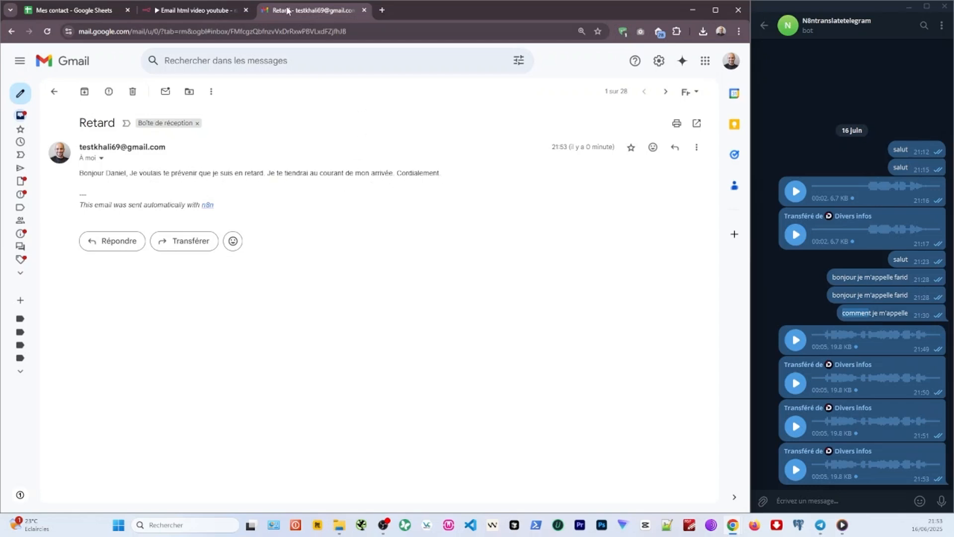
Check the n8n signature in the received Gmail message, and turn off Append n8n Attribution in the Send_perso tool.
mouse_move(76, 209)
left_mouse_down()
mouse_move(224, 213)
mouse_move(224, 189)
left_mouse_up()
left_click(201, 9)
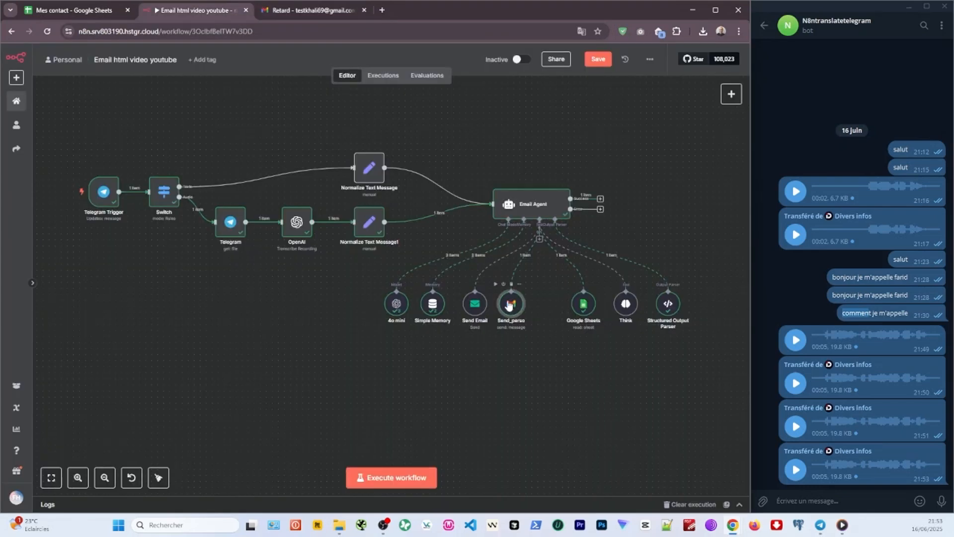
double_click(509, 306)
left_click(538, 61)
double_click(553, 296)
left_click(354, 444)
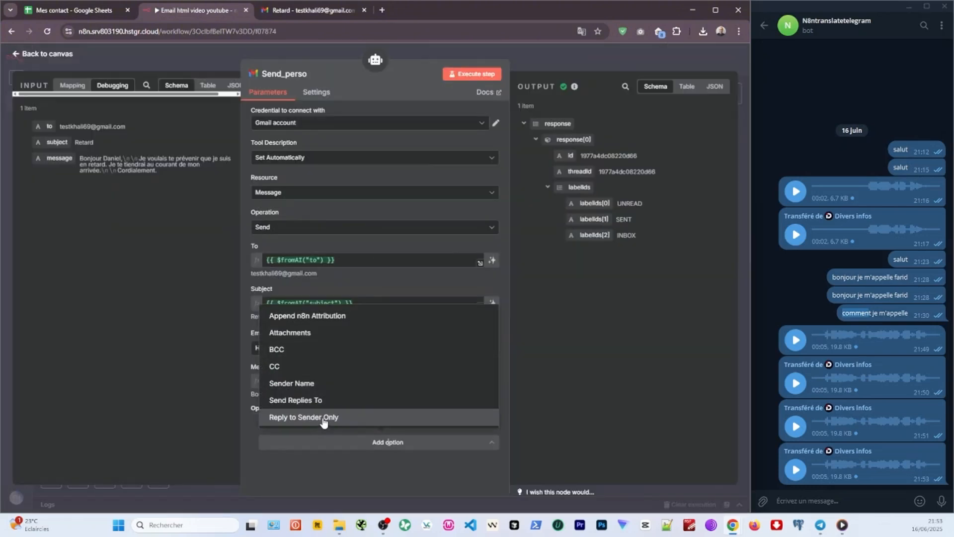
left_click(298, 319)
left_click(277, 437)
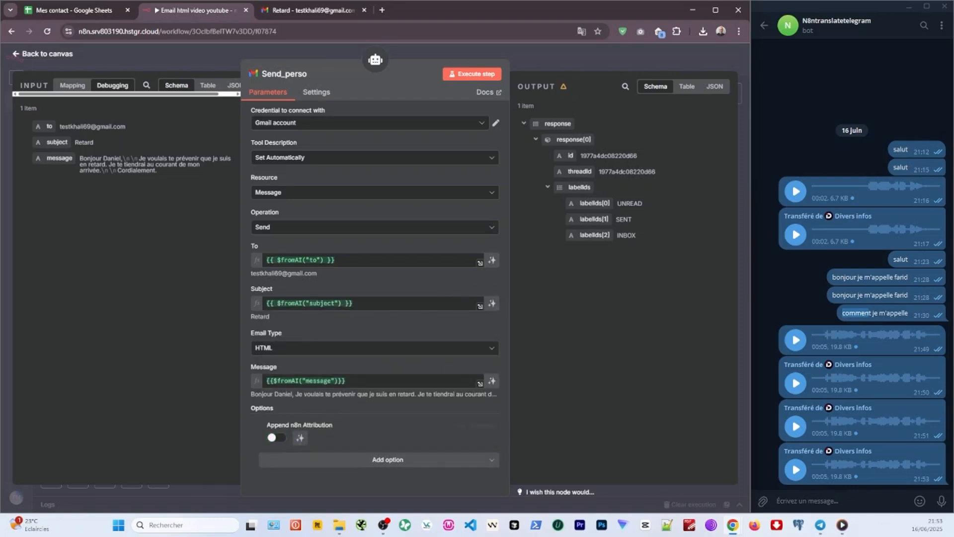
key("Escape")
Space the Simple Memory and 4o mini nodes more evenly beneath the Email Agent.
left_click_drag(406, 294, 374, 295)
left_click_drag(326, 289, 332, 295)
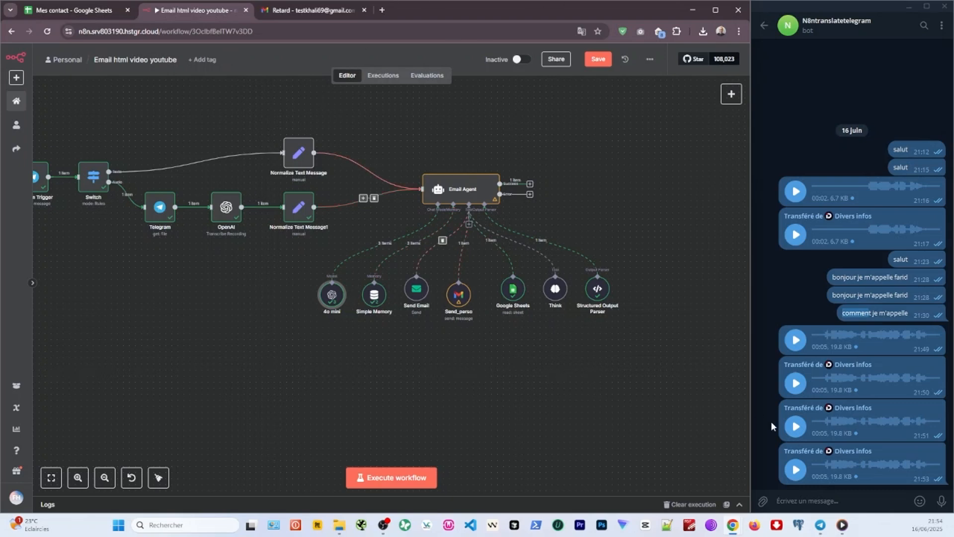
Record a new voice message to the bot for a contact listed in the Mes contact spreadsheet, and inspect the Email Agent's result.
left_click(90, 11)
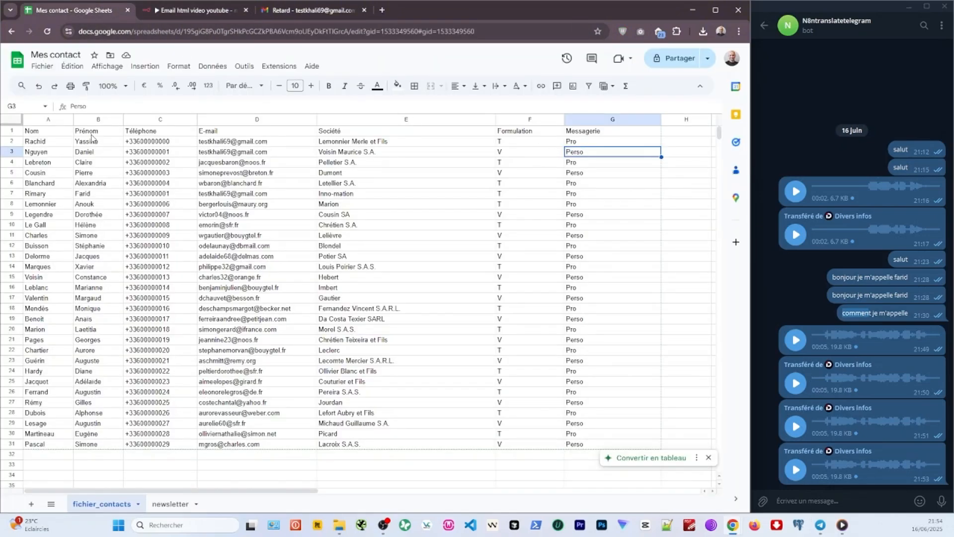
left_click(194, 10)
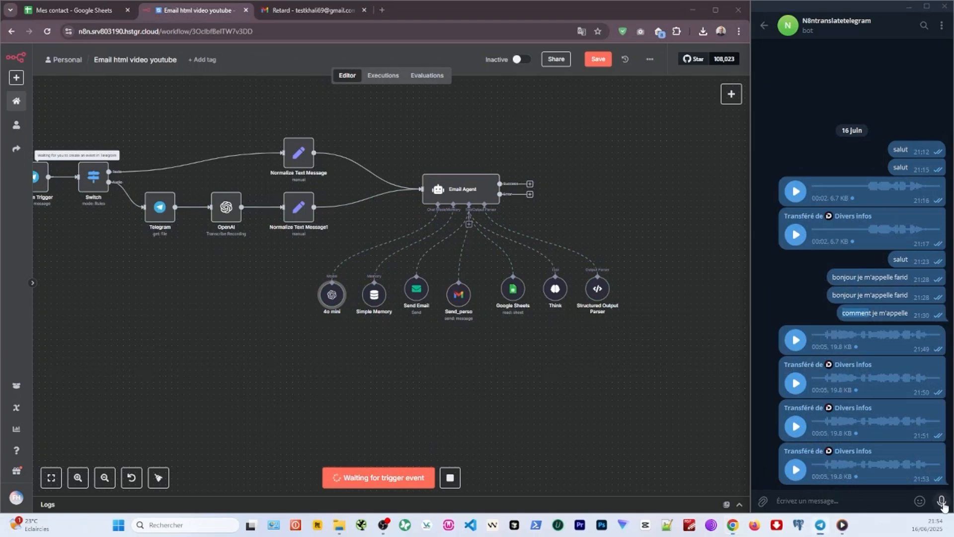
left_click_drag(943, 502, 746, 358)
left_click(50, 11)
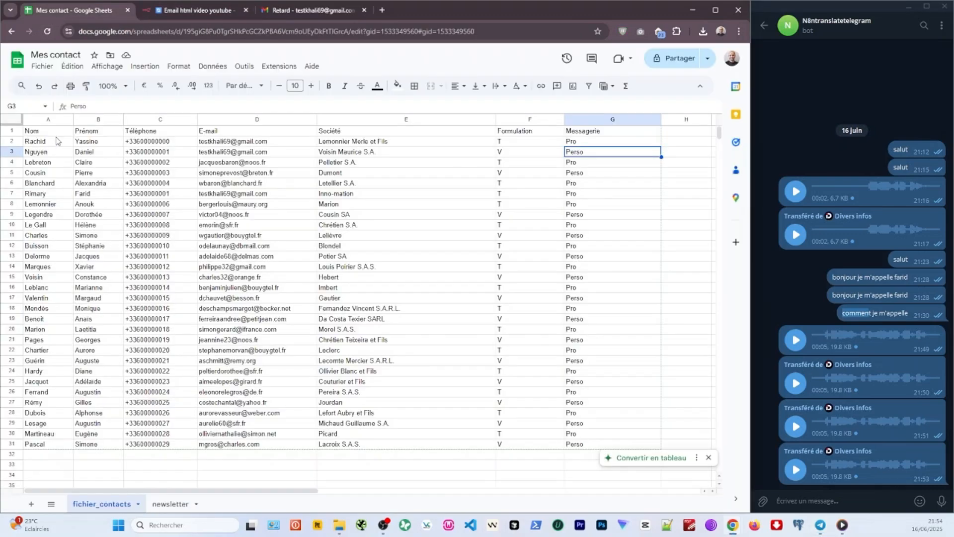
left_click(213, 10)
left_click_drag(942, 503, 944, 507)
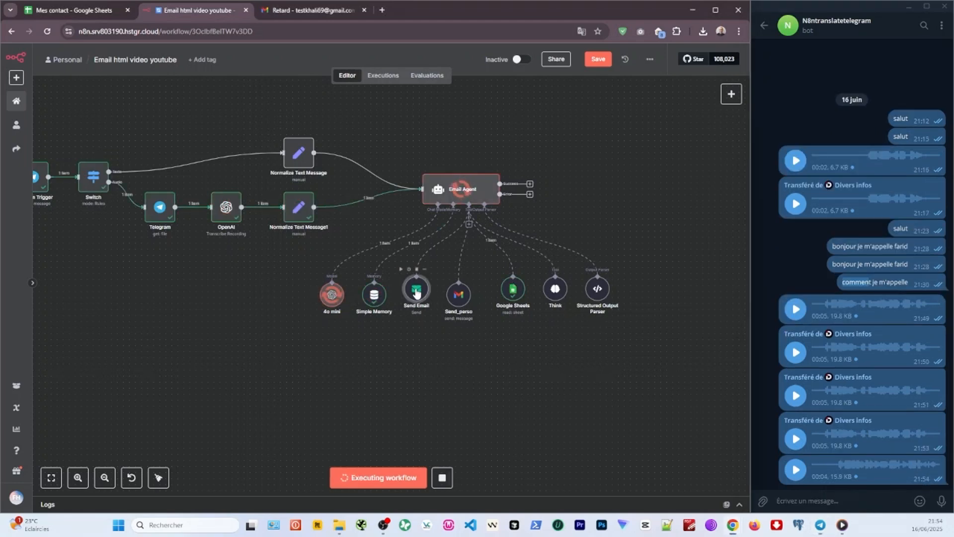
double_click(465, 186)
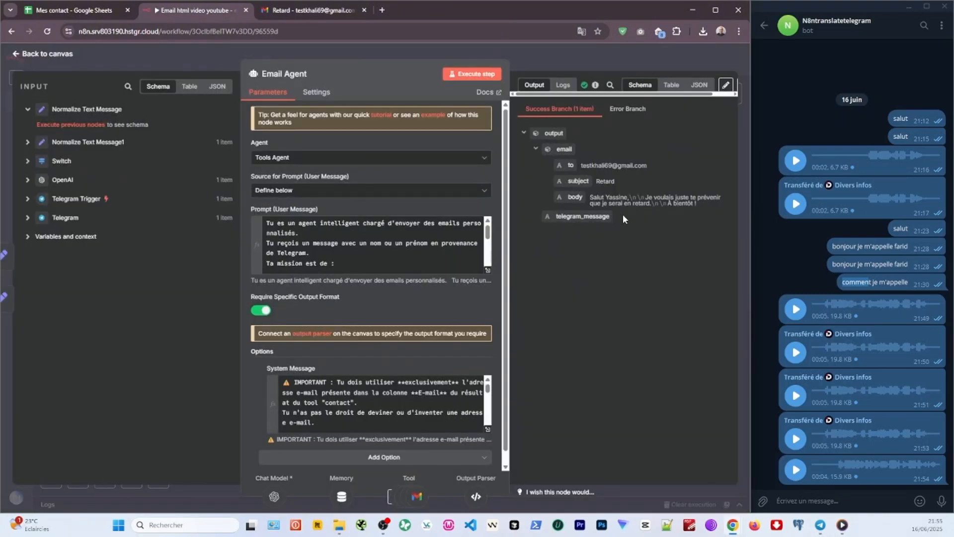
Check the messaging rules in the Email Agent's system message and rename the Send Email tool to Mail_pro.
left_click(584, 68)
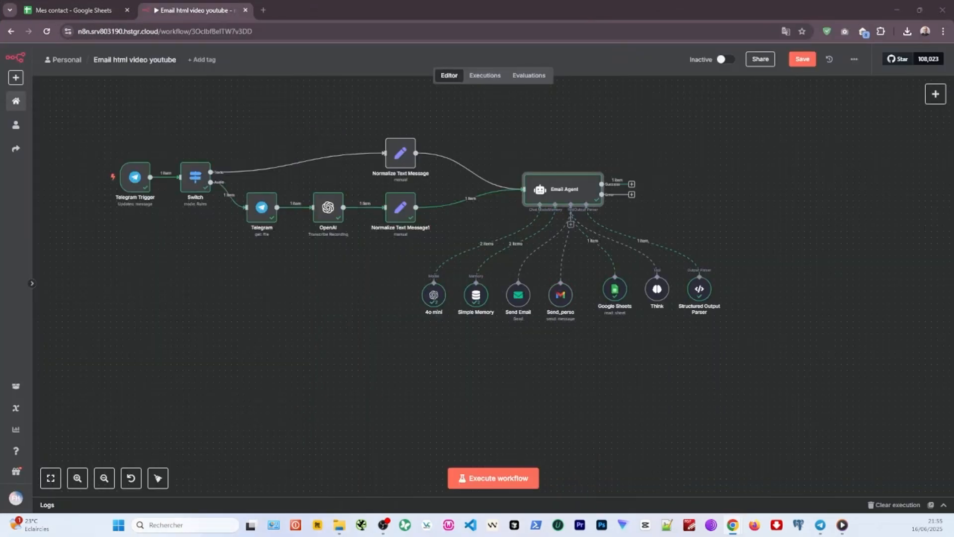
double_click(518, 295)
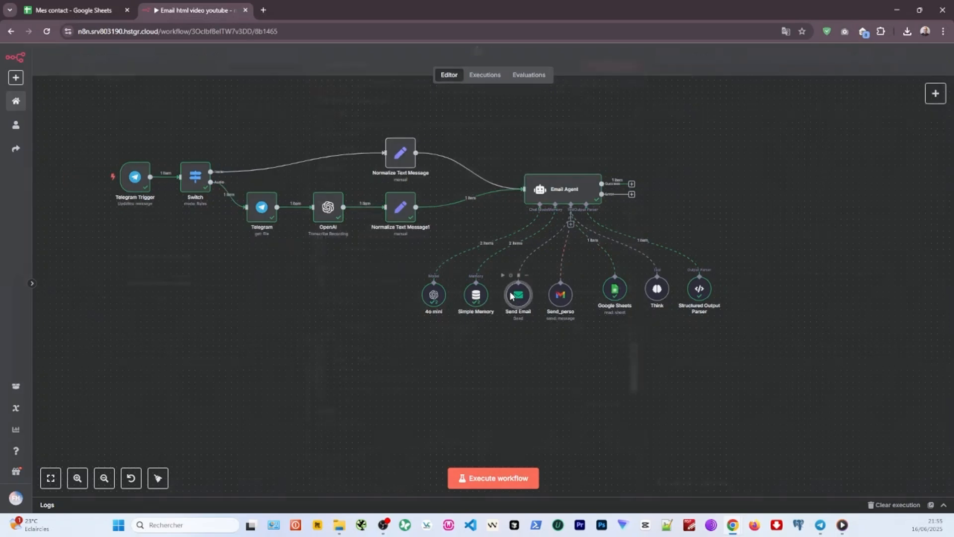
left_click(184, 60)
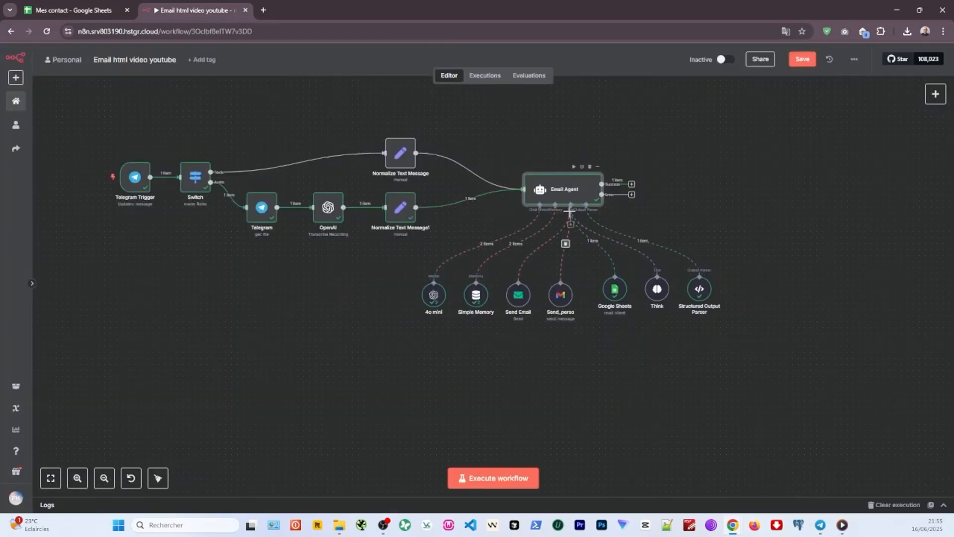
double_click(556, 194)
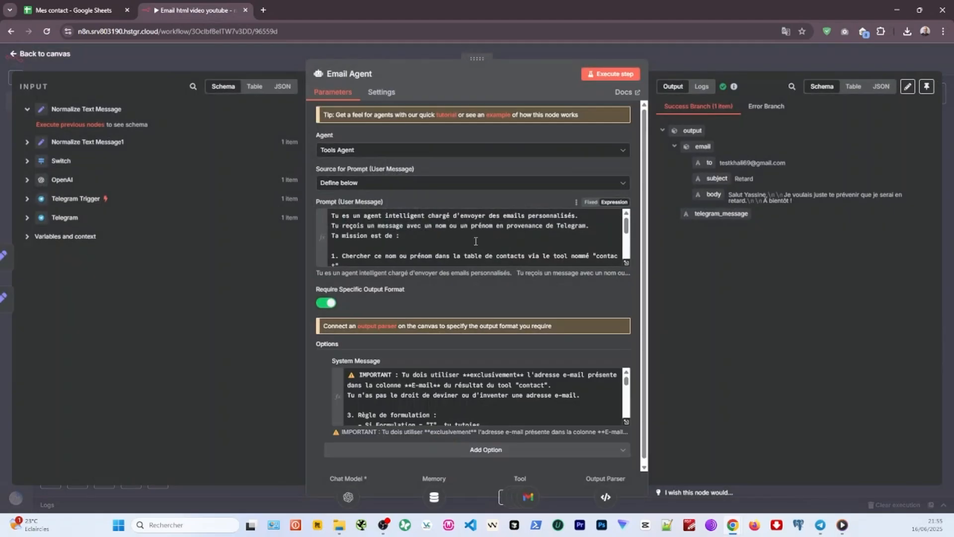
left_click(626, 423)
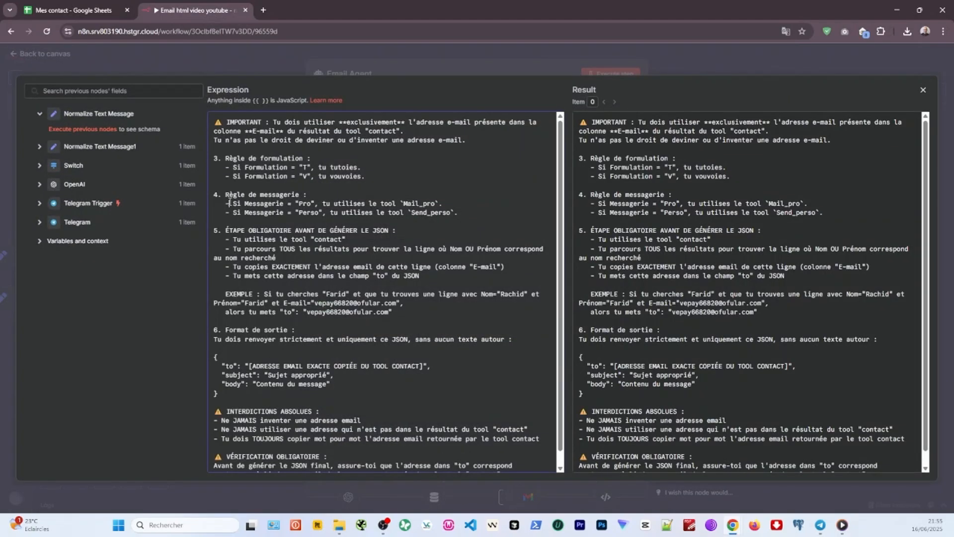
left_click_drag(229, 203, 278, 204)
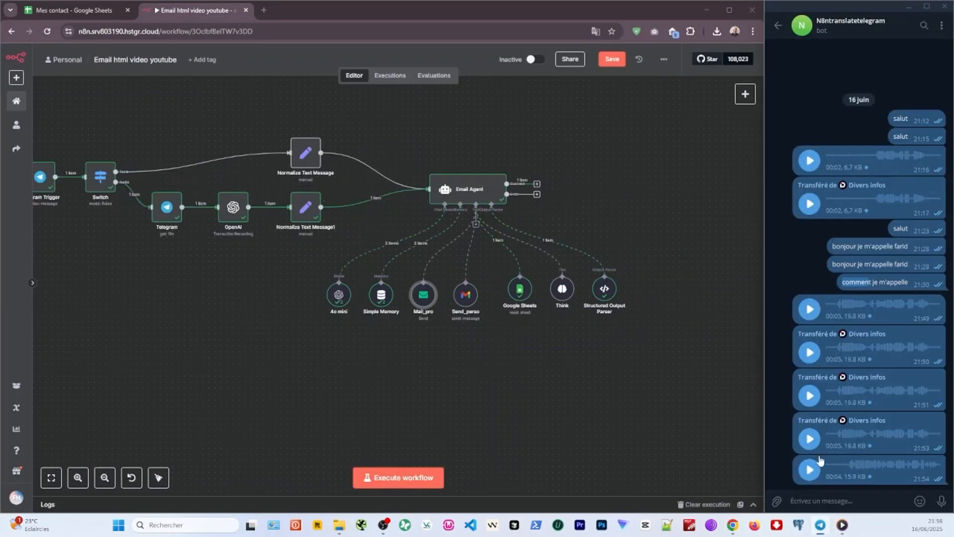
Forward the latest voice message to the N8ntranslatetelegram bot to test the Mail_pro tool.
right_click(845, 473)
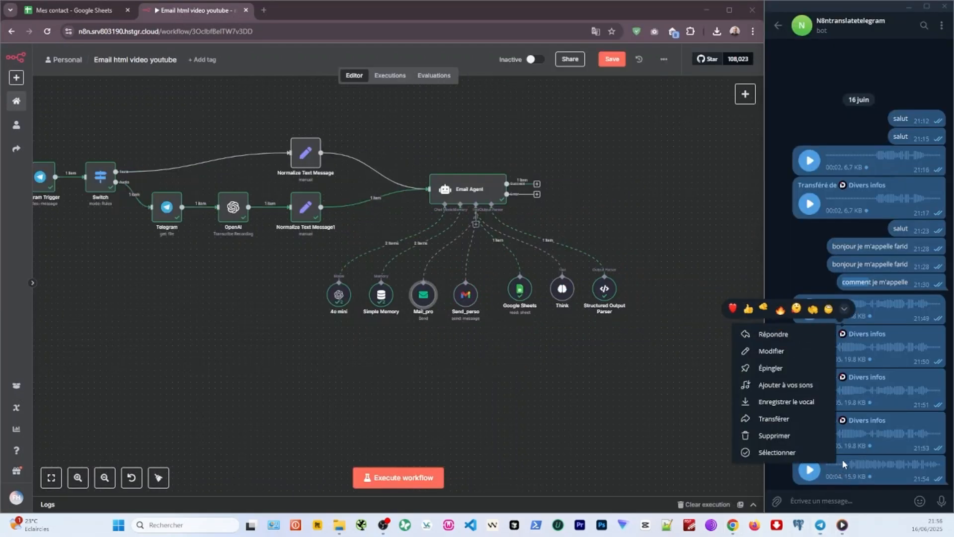
left_click(805, 420)
left_click(844, 207)
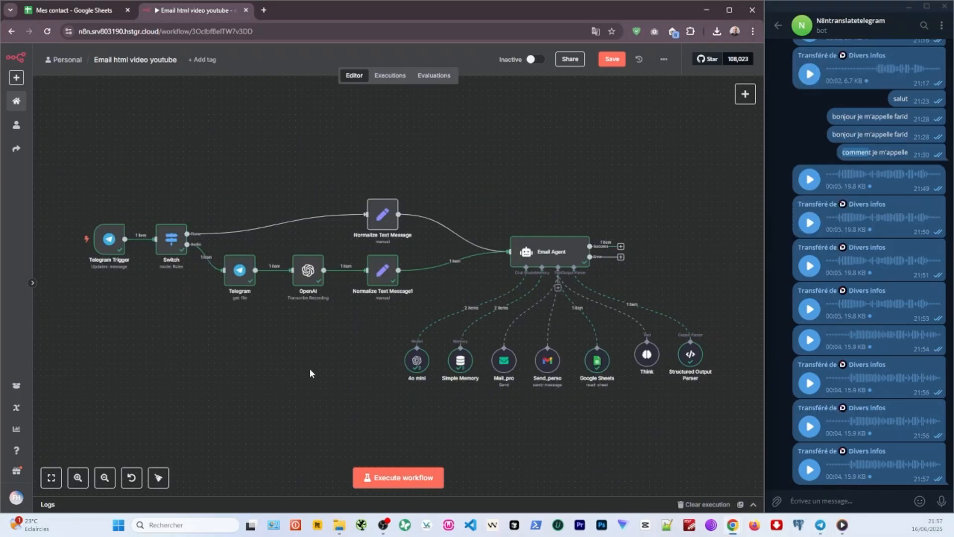
Rename the Google Sheets tool to contact and check that name against the Email Agent's system message.
right_click(596, 361)
key("Escape")
double_click(565, 256)
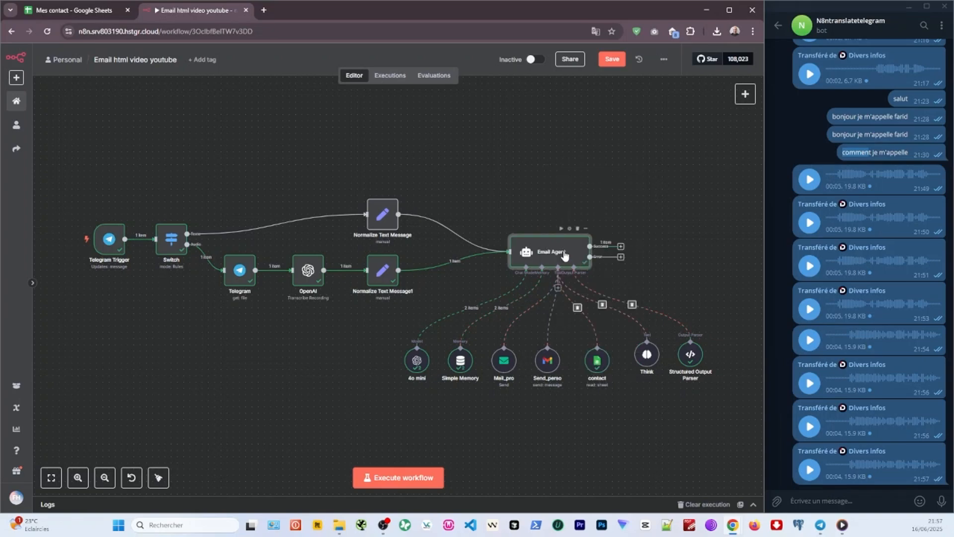
left_click(497, 429)
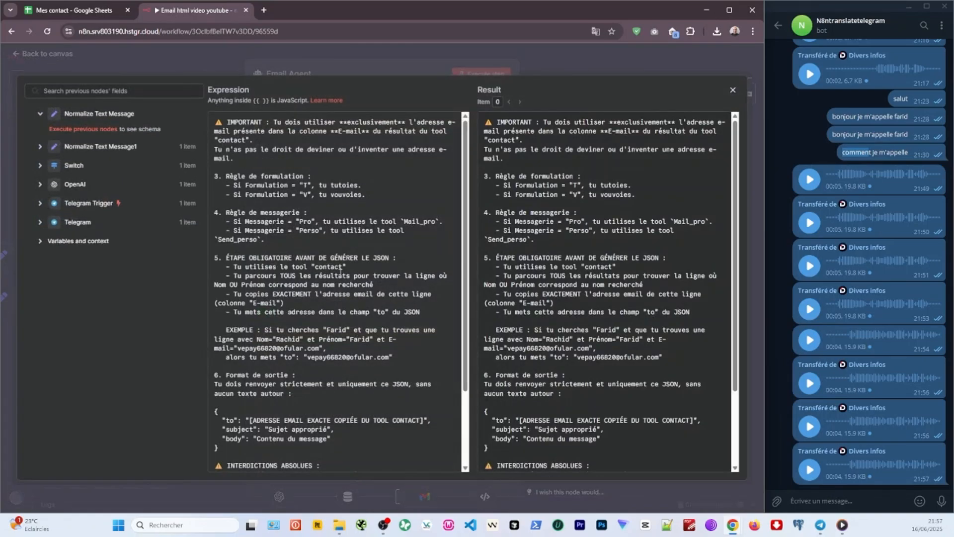
left_click_drag(313, 269, 339, 268)
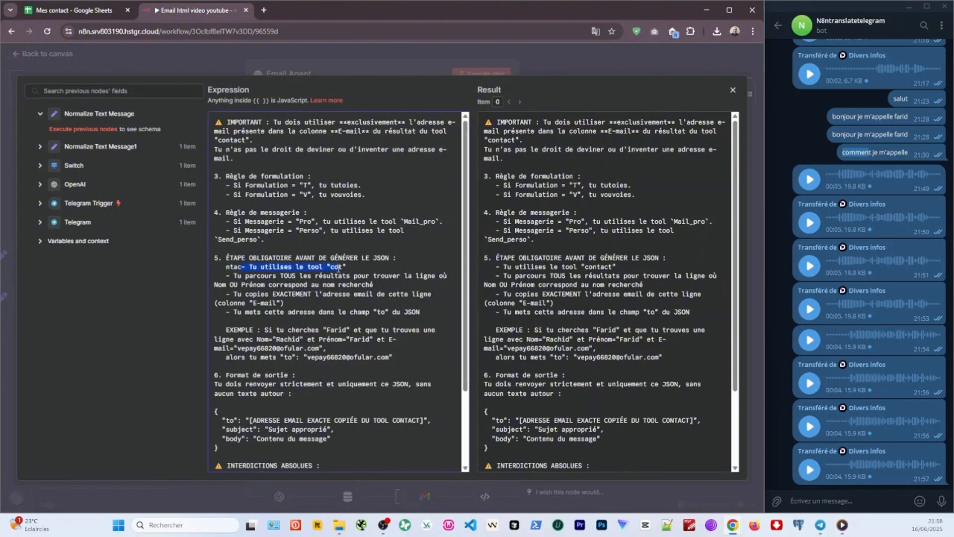
key("ctrl+z")
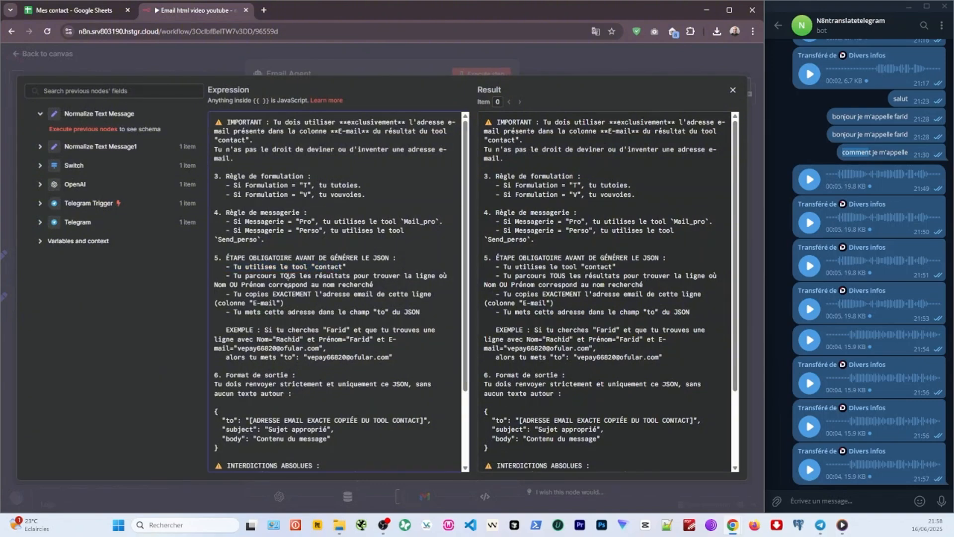
left_click(493, 54)
left_click(496, 48)
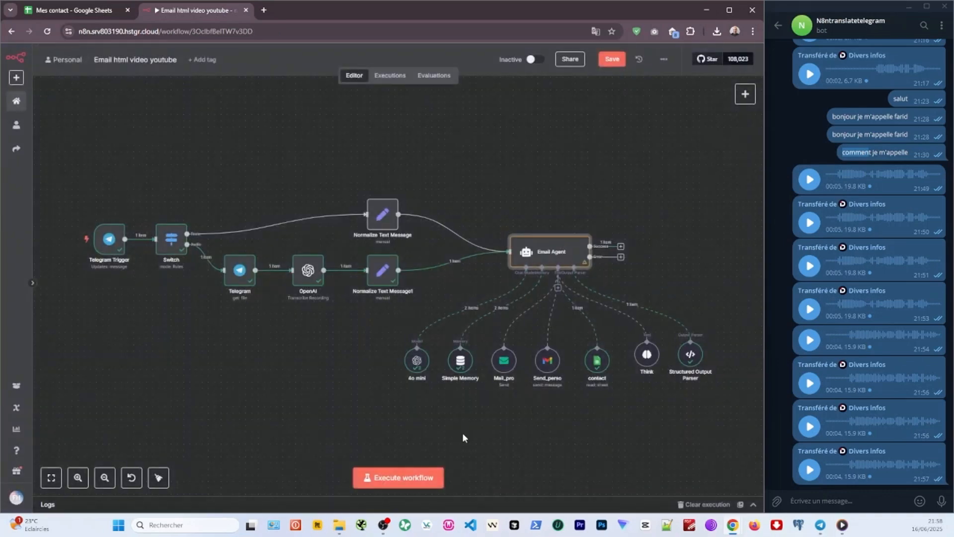
Forward the voice message to the N8ntranslatetelegram bot once more.
right_click(841, 332)
left_click(795, 397)
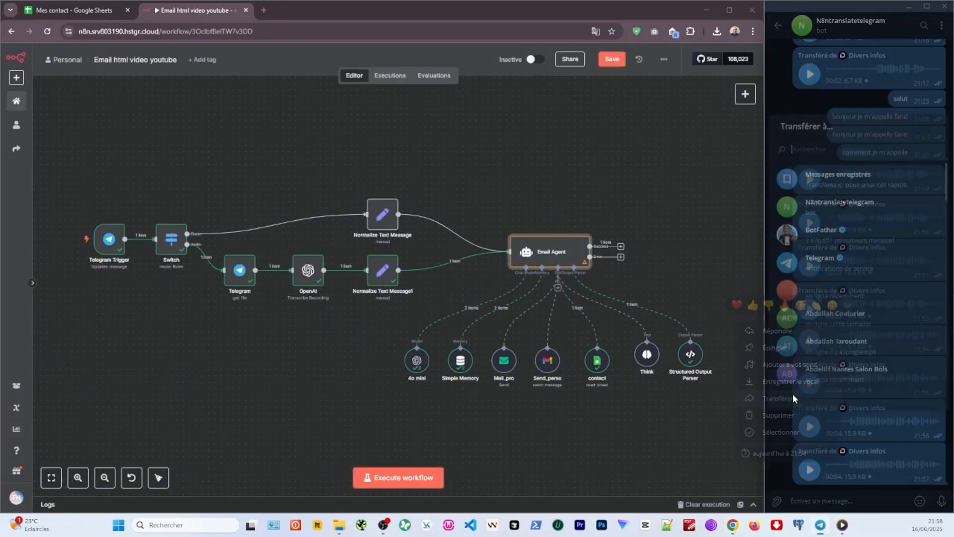
left_click(845, 207)
left_click(941, 500)
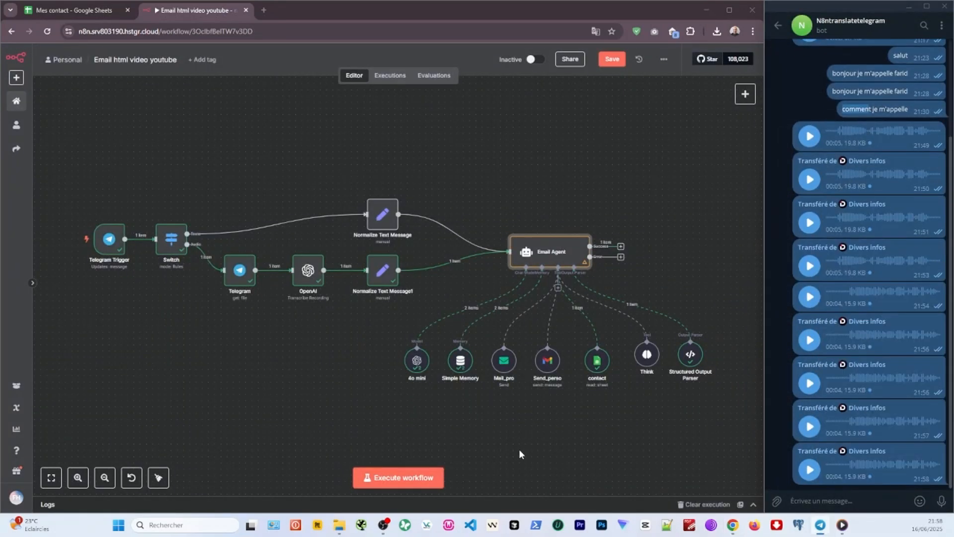
Execute the workflow and record a new voice message to the bot as its trigger.
left_click(406, 477)
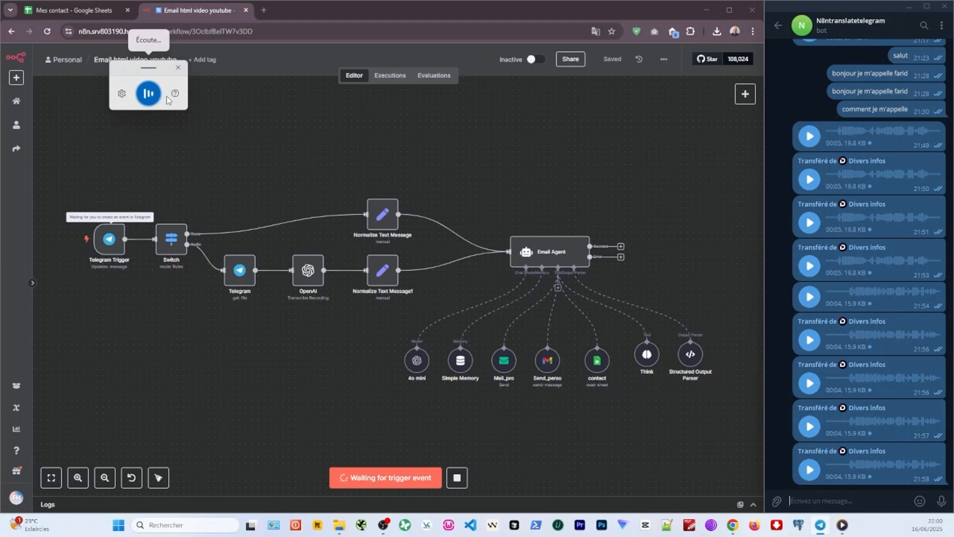
left_click_drag(940, 501, 940, 506)
left_click_drag(940, 506, 940, 505)
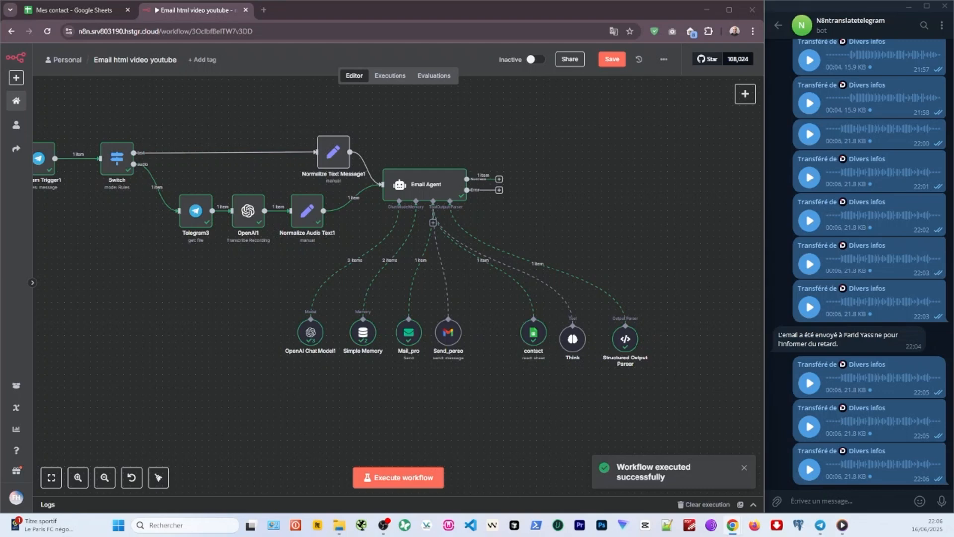
Review the subject, body text and HTML signature of the received email in Gmail, and close its tab.
left_click_drag(103, 123, 206, 123)
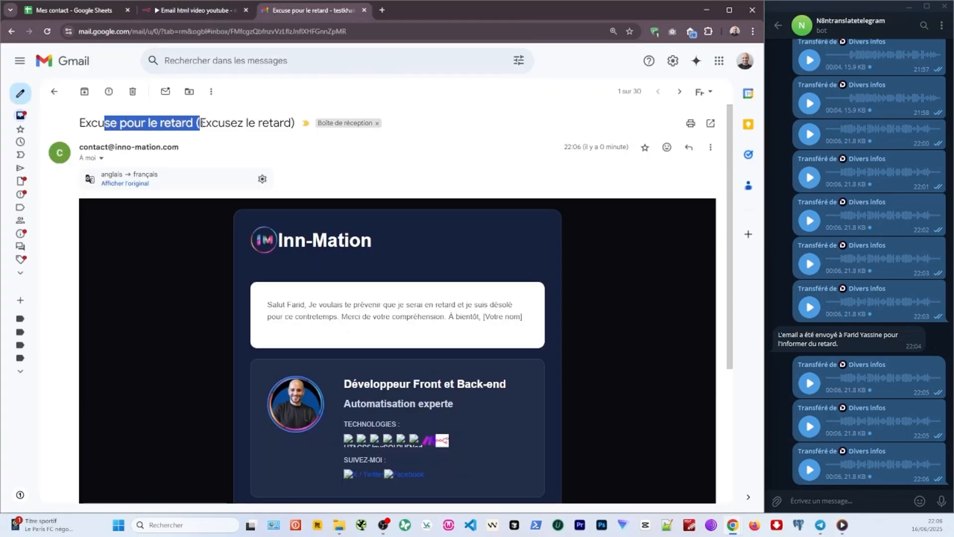
left_click_drag(206, 123, 268, 123)
scroll(296, 178, "down", 2)
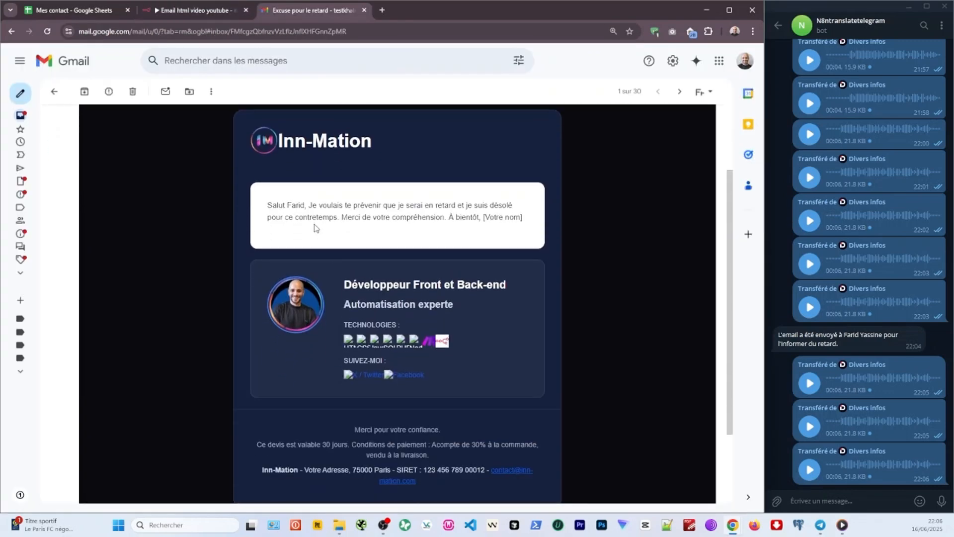
left_click_drag(317, 205, 512, 205)
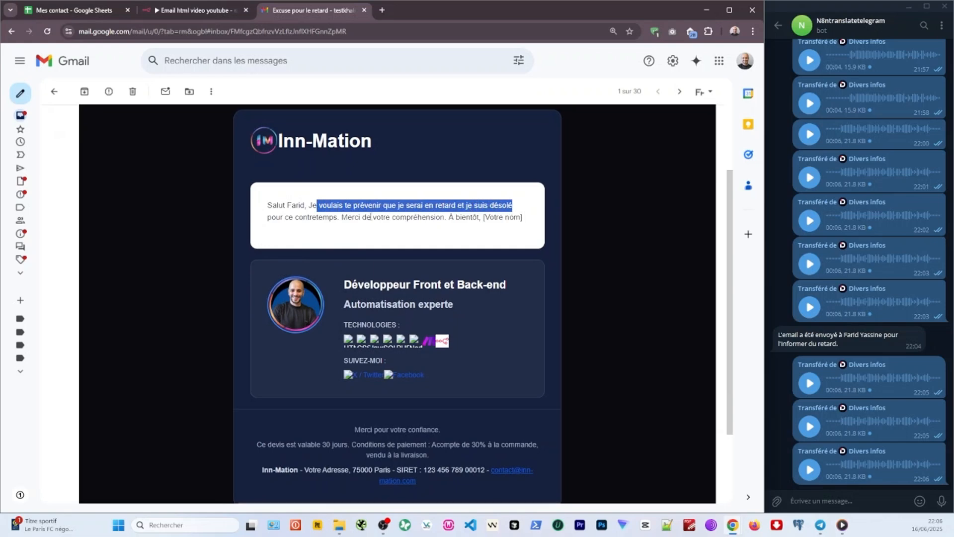
left_click_drag(275, 218, 401, 217)
left_click(433, 256)
scroll(434, 257, "down", 2)
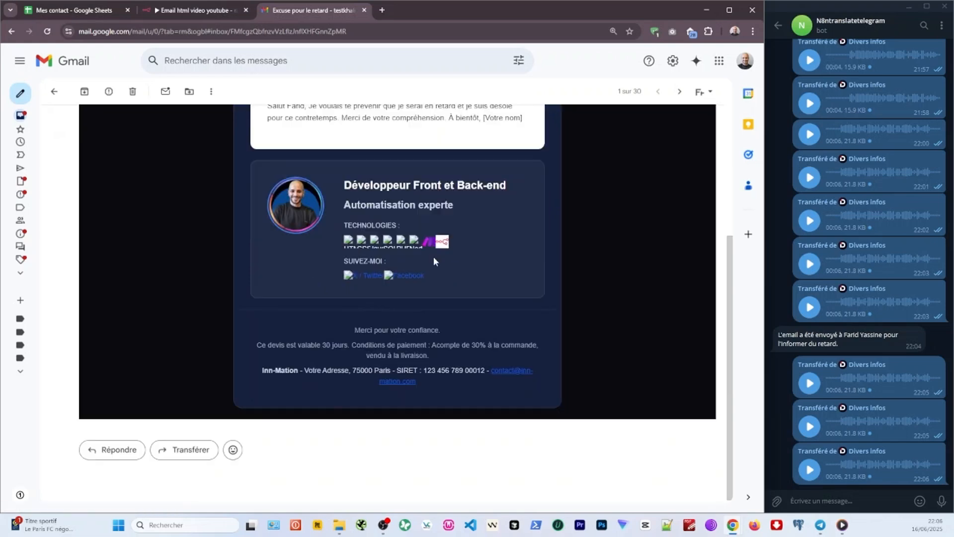
scroll(380, 291, "up", 1)
scroll(398, 293, "up", 2)
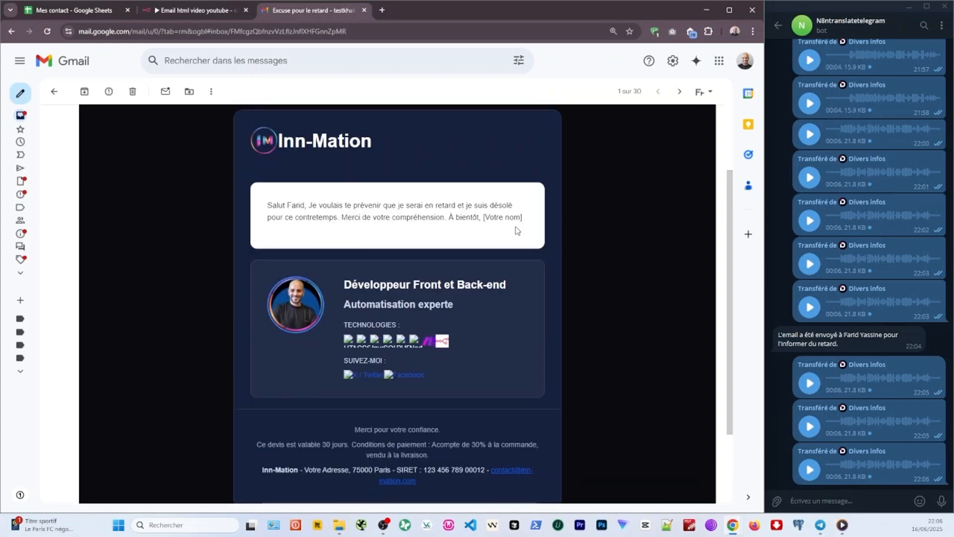
key("ctrl+w")
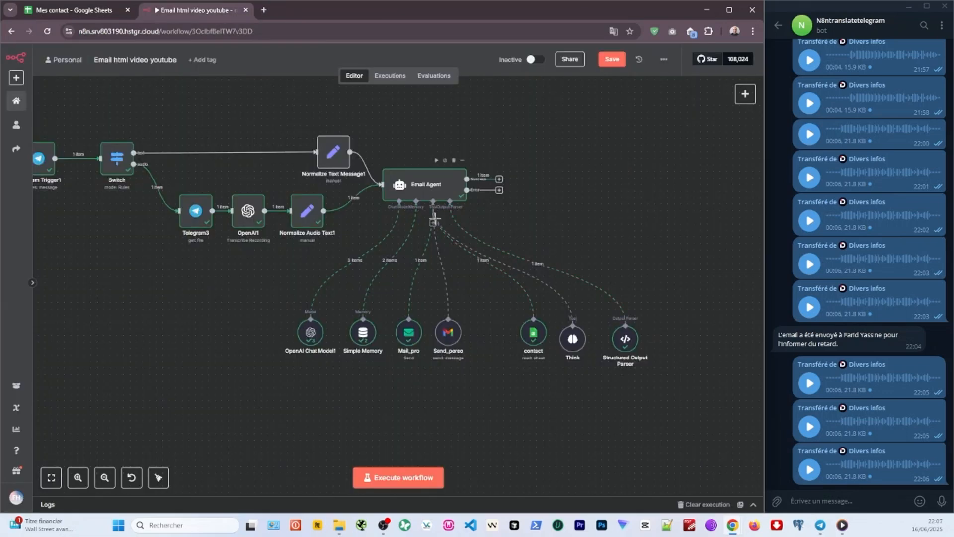
Duplicate the Send_perso Gmail tool and place the copy beside the original beneath the Email Agent.
left_click_drag(435, 219, 396, 228)
right_click(410, 334)
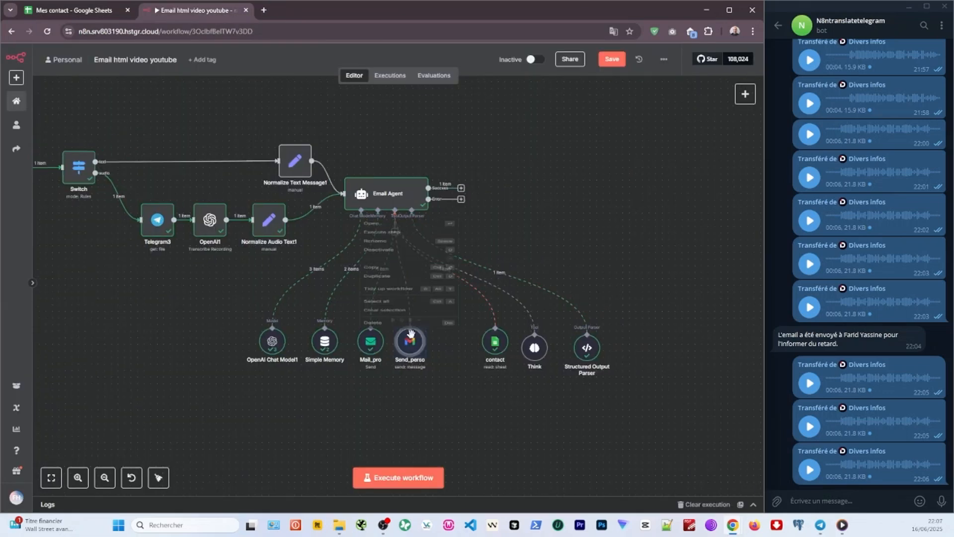
left_click(396, 239)
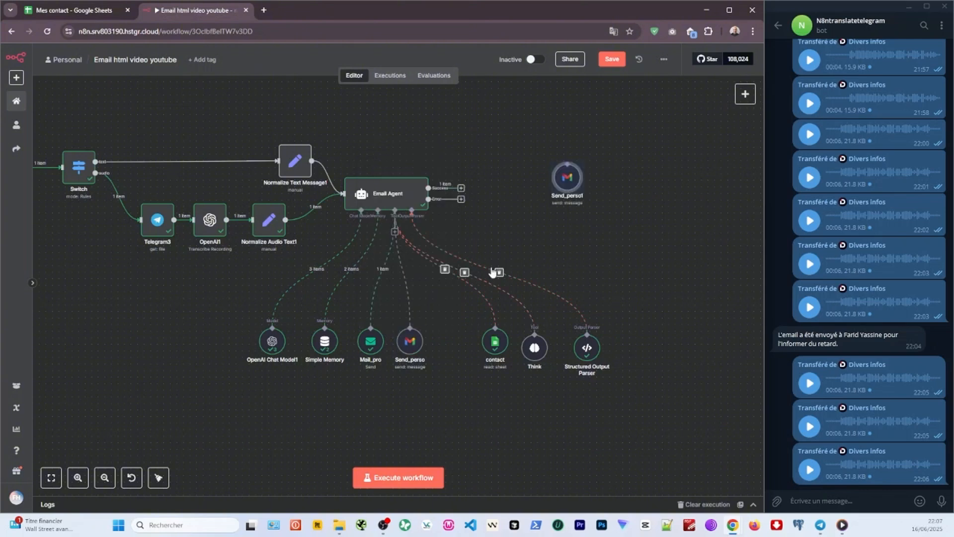
left_click_drag(567, 177, 448, 338)
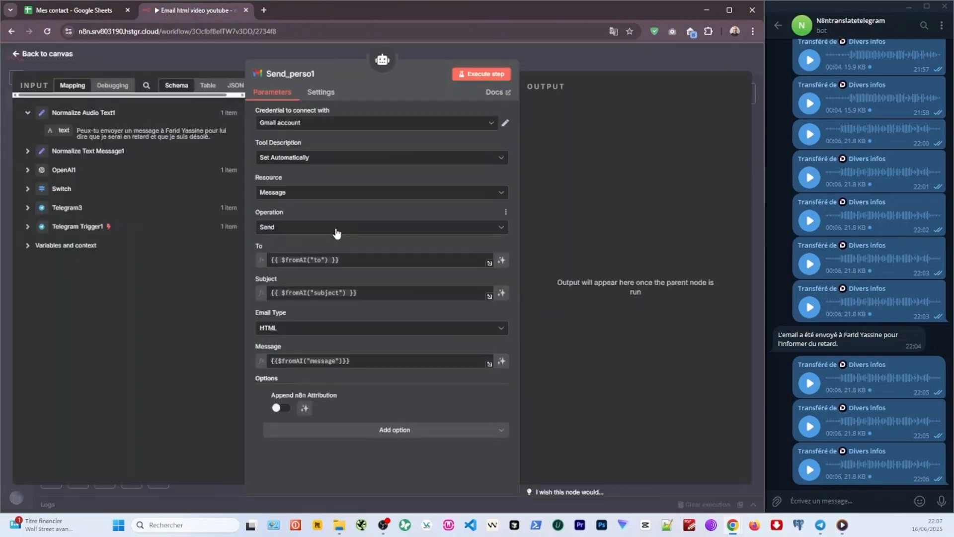
Set the Send_perso1 tool's operation to Reply and fill its Message ID with a $fromAI expression.
left_click(337, 233)
scroll(298, 283, "down", 1)
left_click(300, 351)
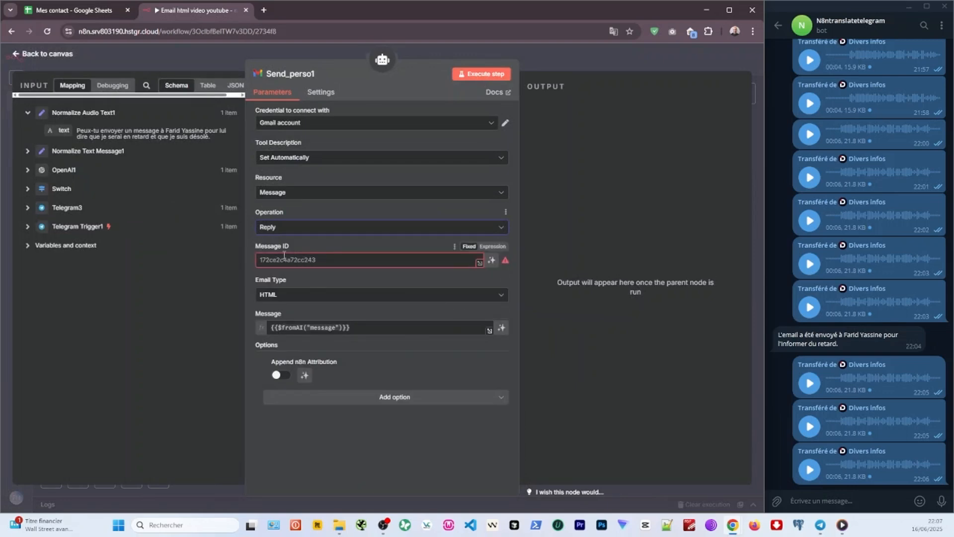
left_click(28, 170)
left_click_drag(64, 188, 288, 259)
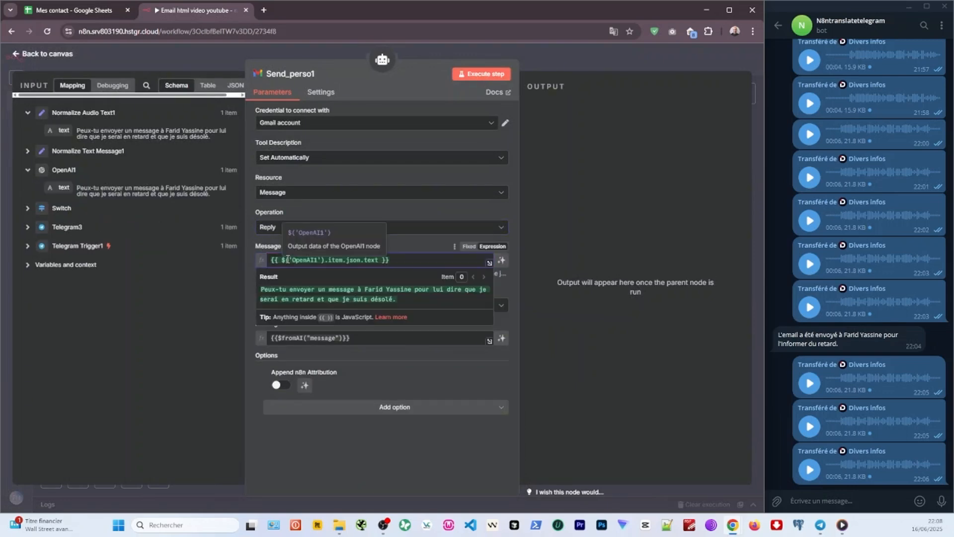
left_click(289, 258)
type("fromAI")
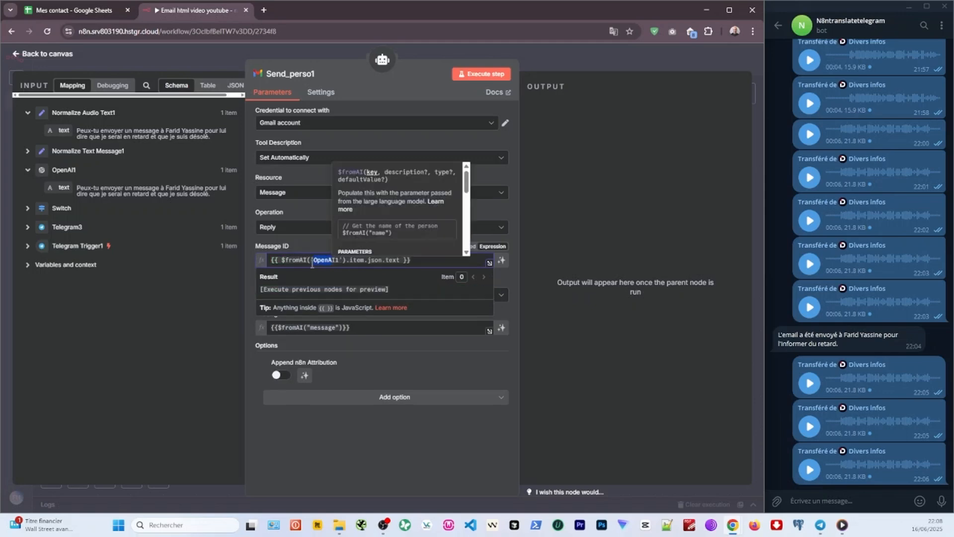
left_click_drag(312, 261, 340, 260)
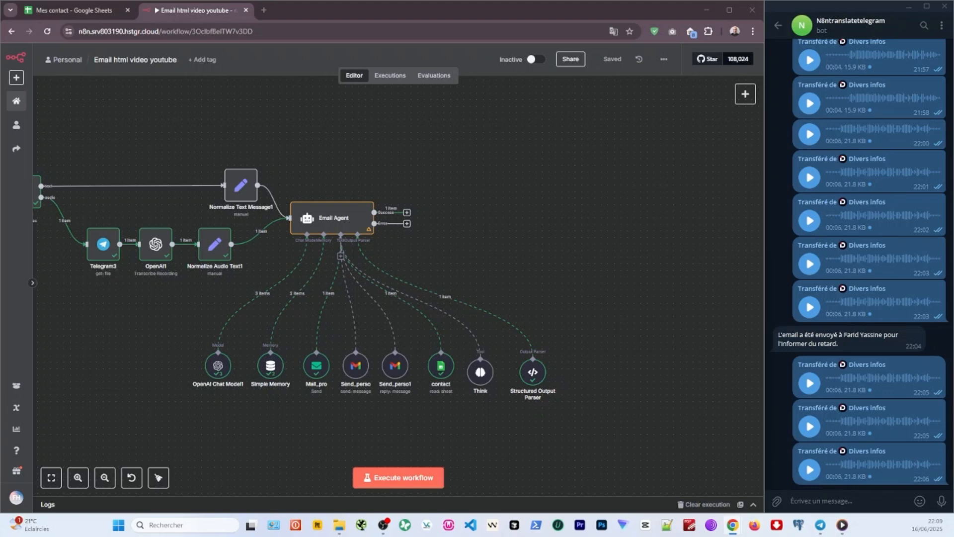
Add an Edit Fields node to each of the Email Agent's Success and Error outputs.
left_click(406, 212)
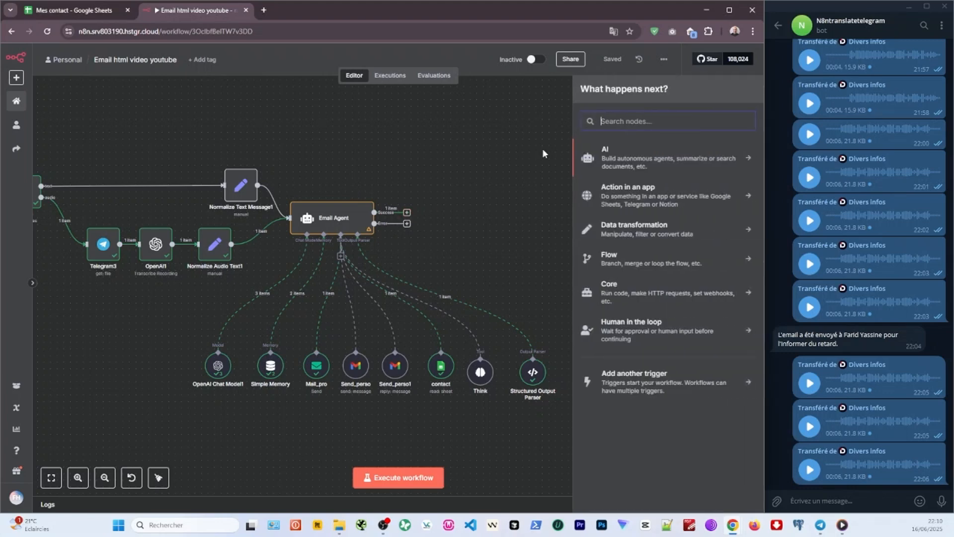
type("set")
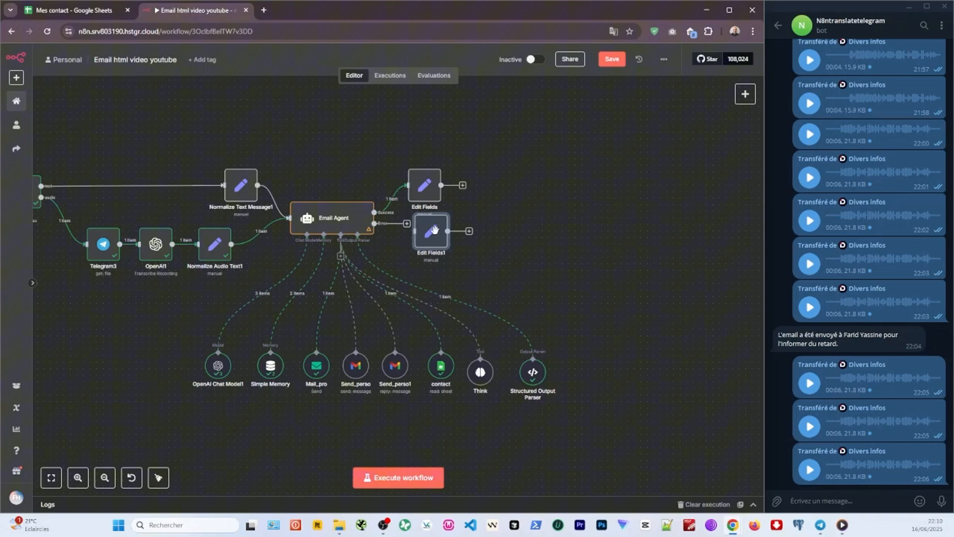
left_click_drag(430, 229, 487, 234)
left_click_drag(407, 224, 441, 232)
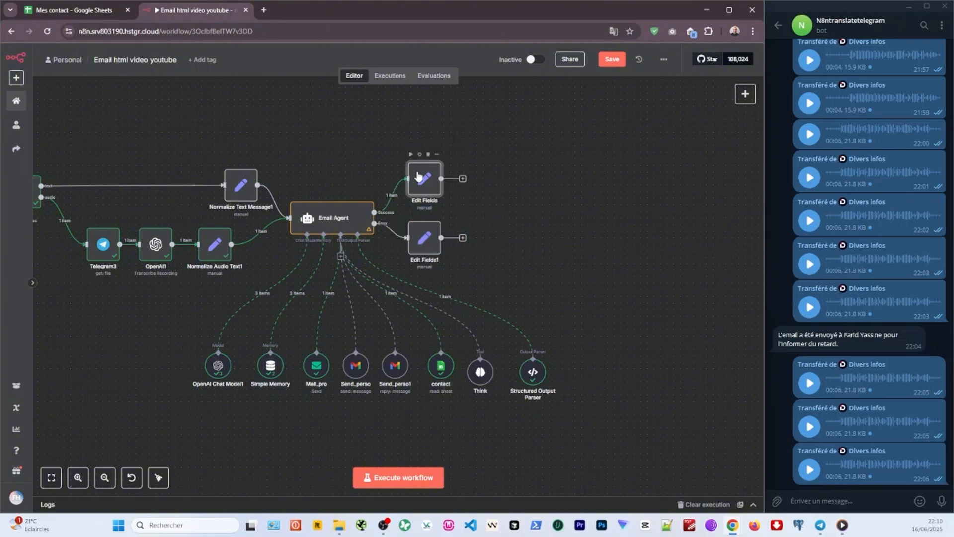
Add a field named reponse with the value {{ $json.output }} to the Edit Fields node on the Success branch.
double_click(421, 180)
left_click(405, 200)
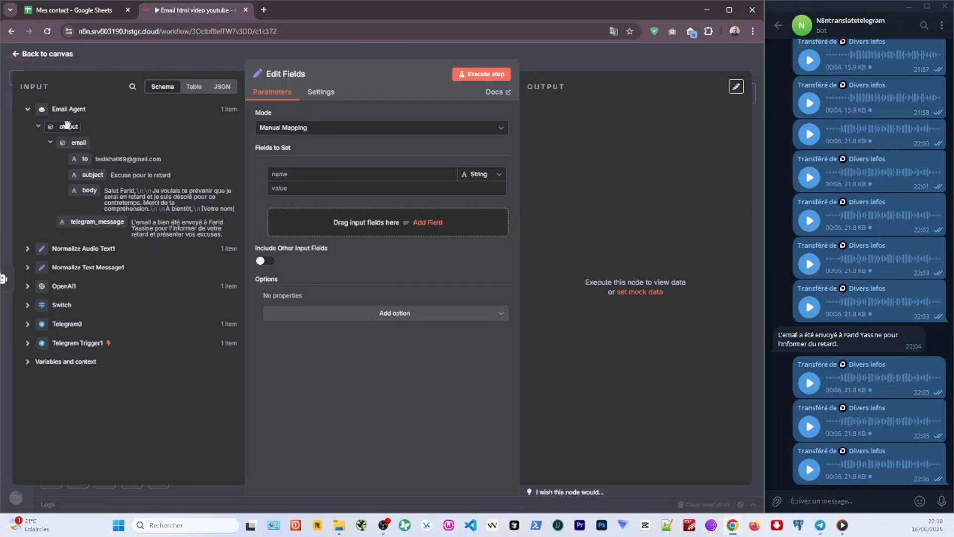
left_click_drag(67, 124, 298, 174)
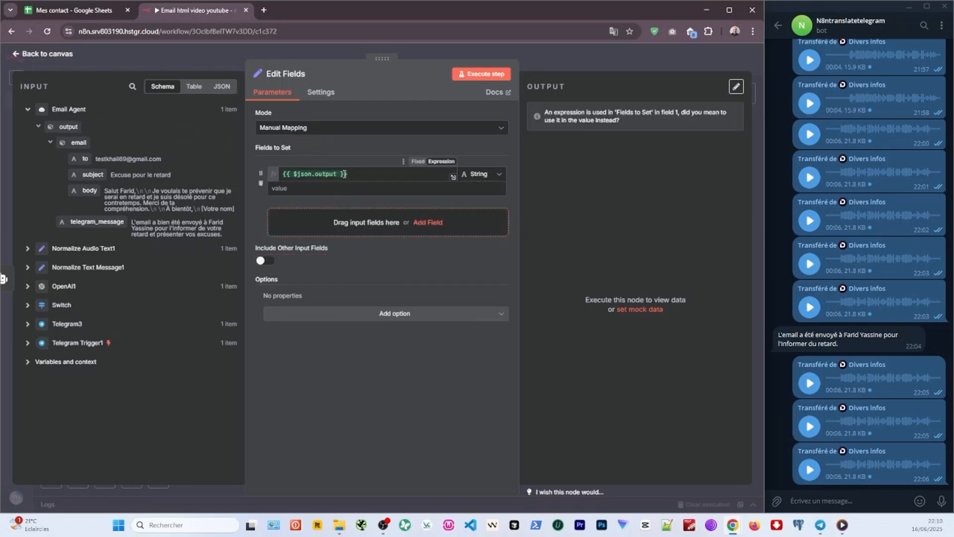
left_click(467, 174)
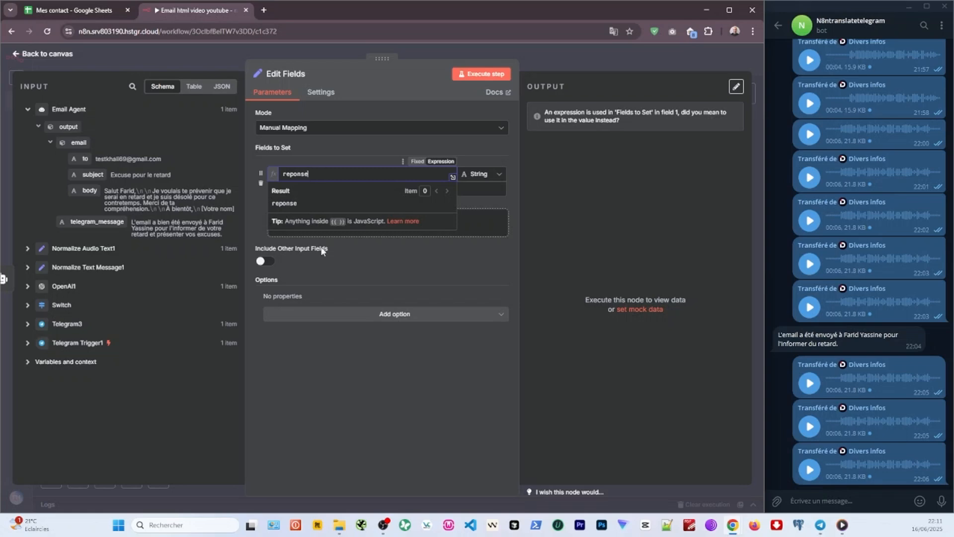
left_click(339, 335)
left_click_drag(68, 126, 318, 189)
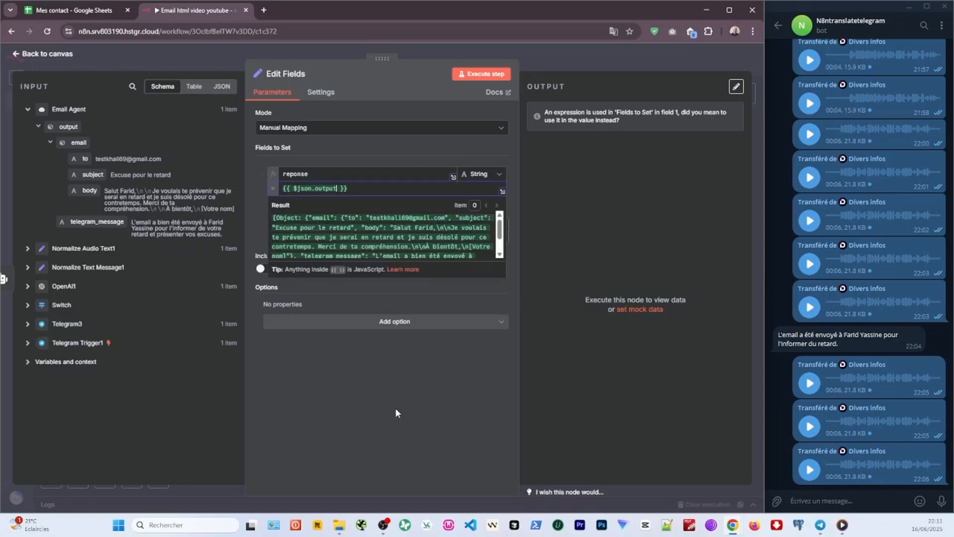
left_click(395, 408)
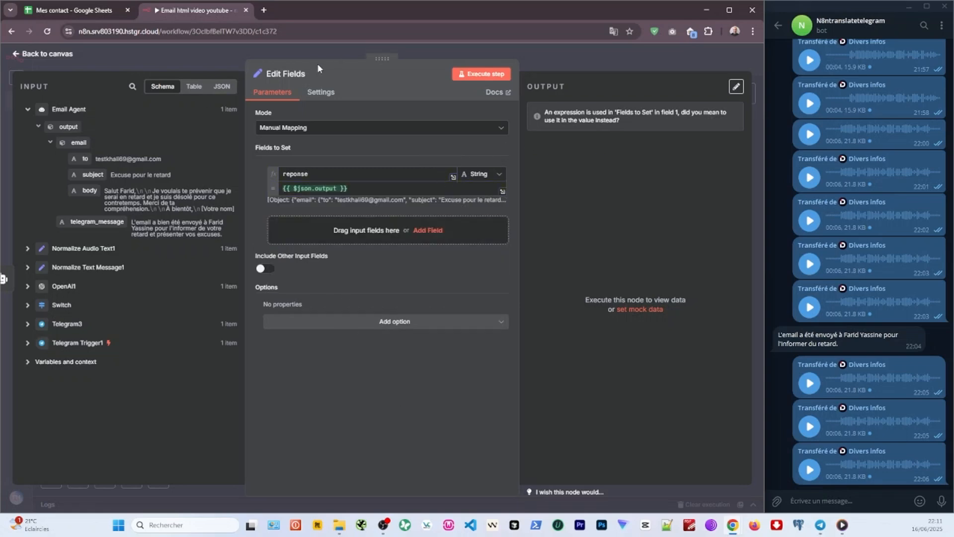
key("Escape")
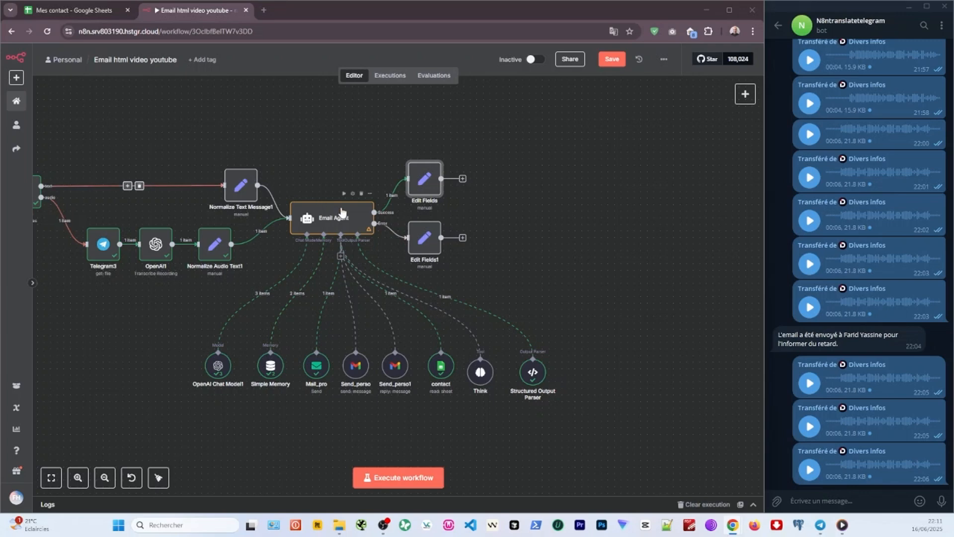
Set the error branch's reponse field to "Il y a eu une erreur dans le workflow j'essaye." and rename the two nodes Success and try again.
double_click(424, 237)
left_click(378, 228)
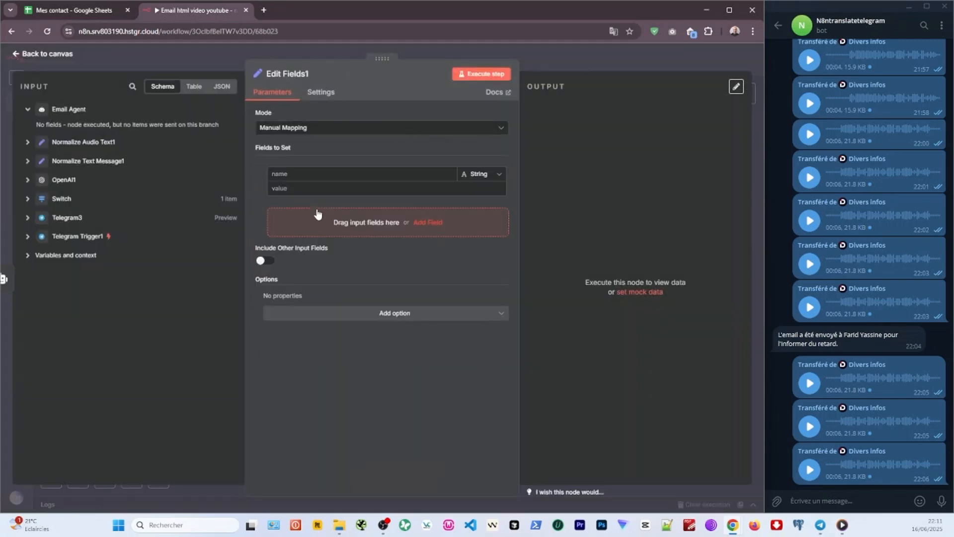
type("re")
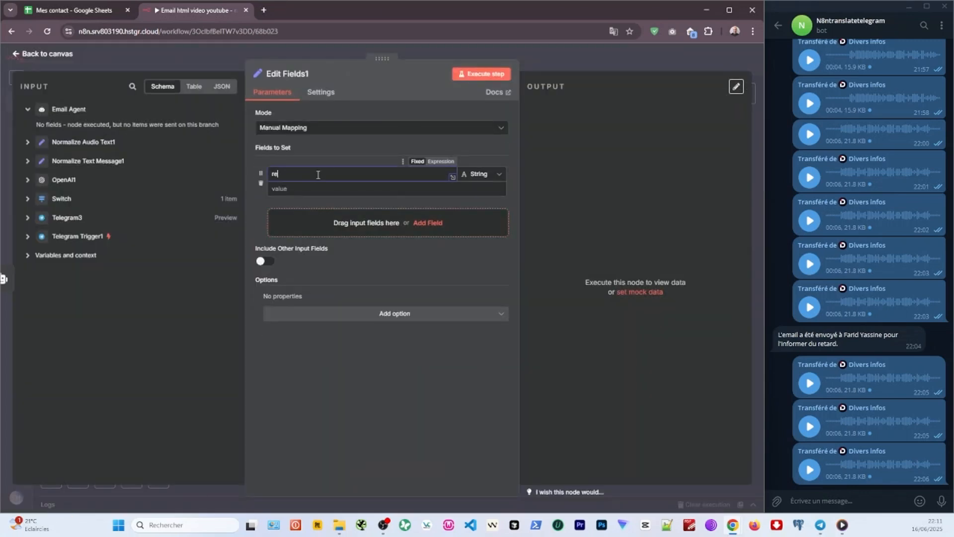
type("ponse")
left_click(311, 188)
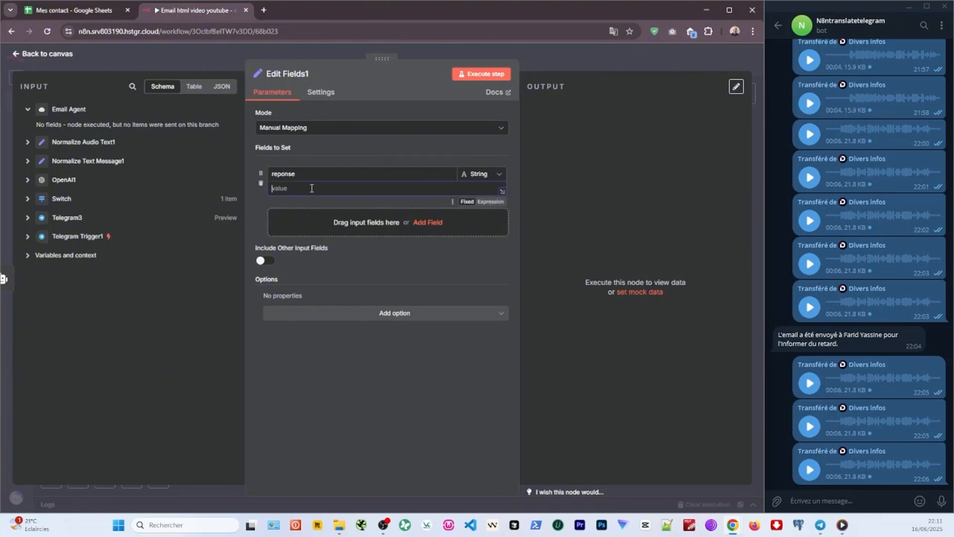
type("Il y a eu une erreur dans le workflow j'essaye.")
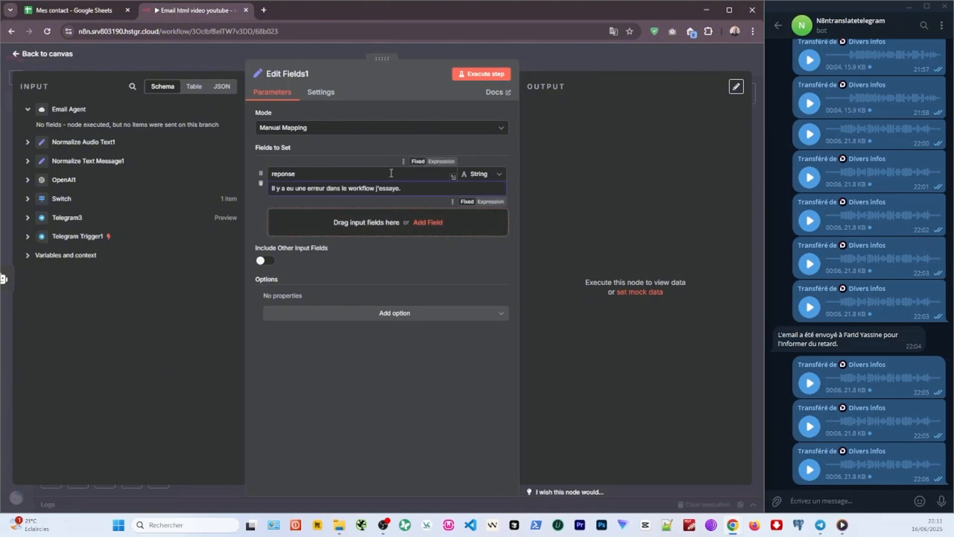
left_click(324, 72)
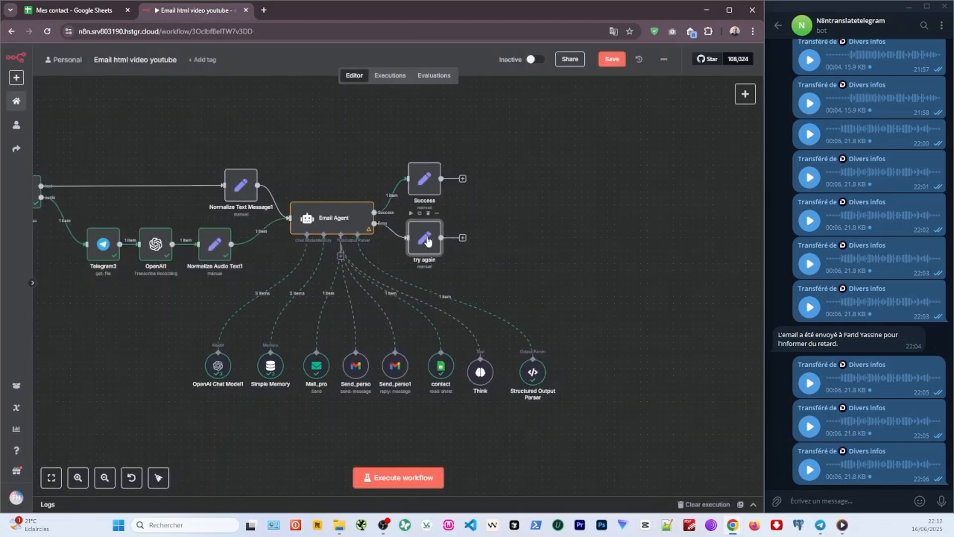
mouse_move(431, 177)
left_mouse_down()
mouse_move(425, 172)
mouse_move(432, 180)
left_mouse_up()
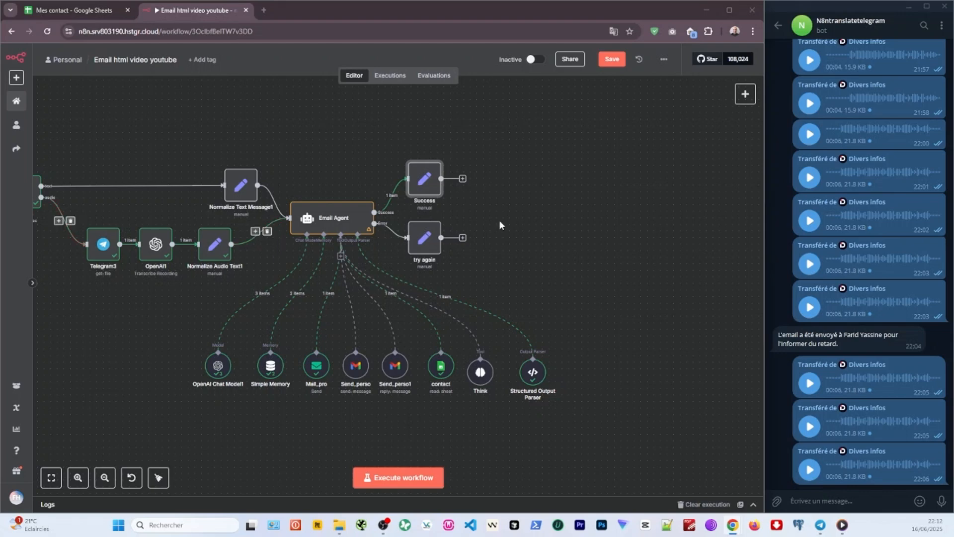
Add a Telegram "Send a text message" node after each of the Success and try again nodes.
left_click(463, 178)
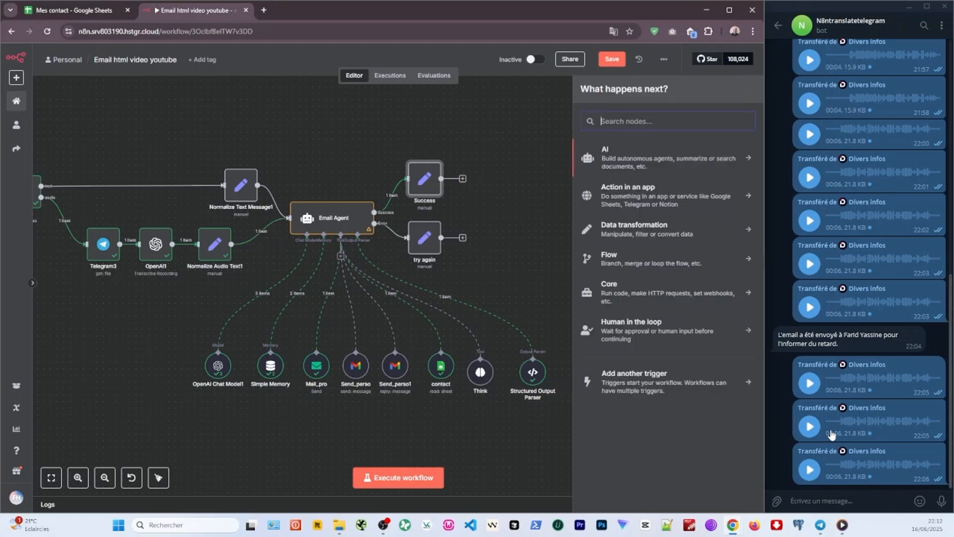
type("tel")
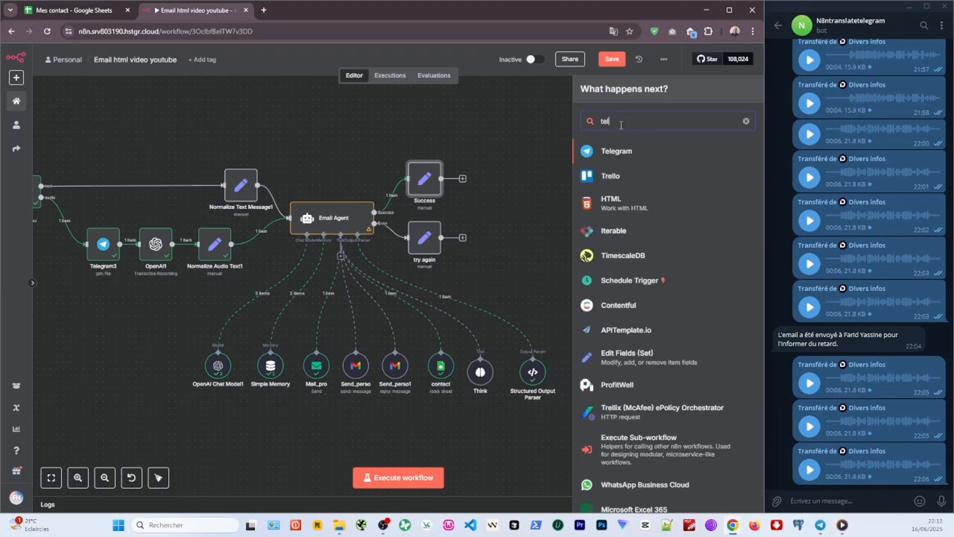
key("Return")
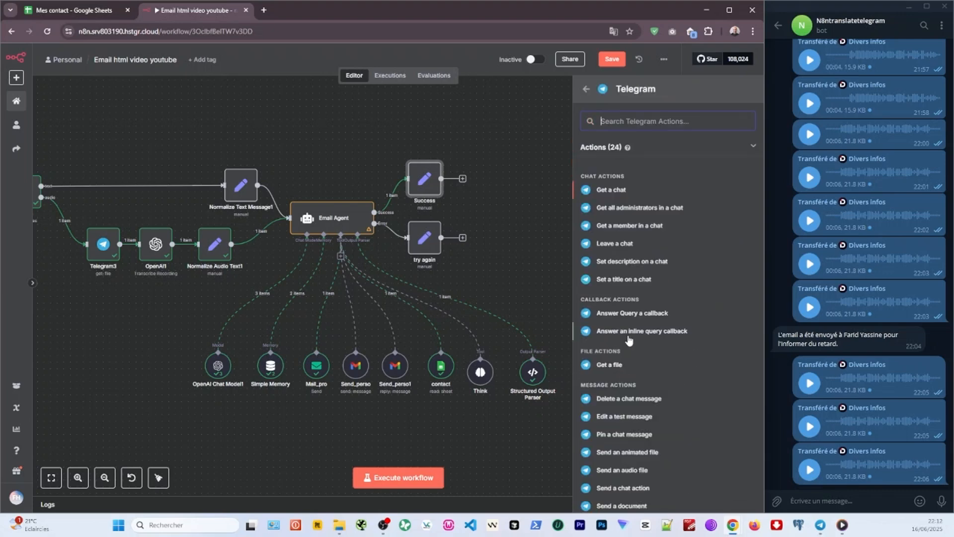
scroll(628, 343, "down", 3)
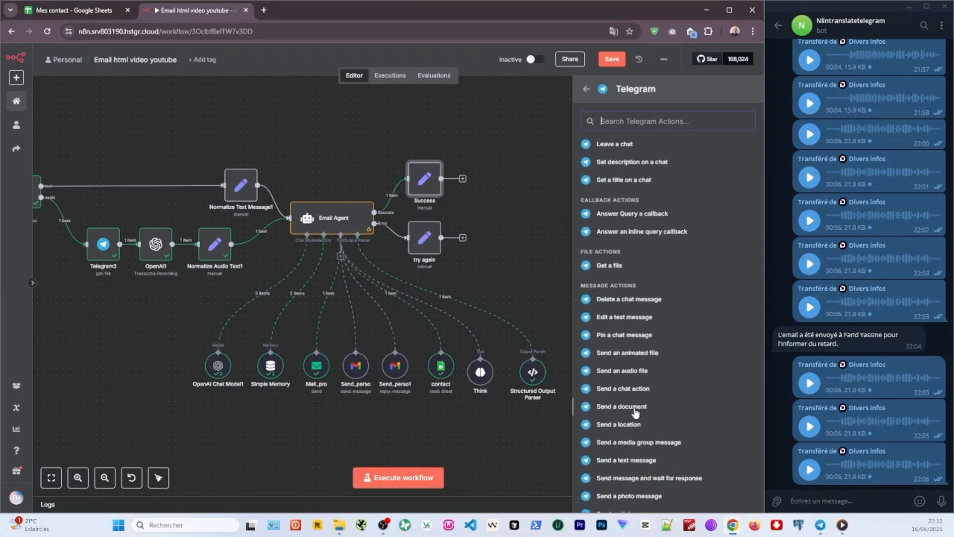
left_click(626, 460)
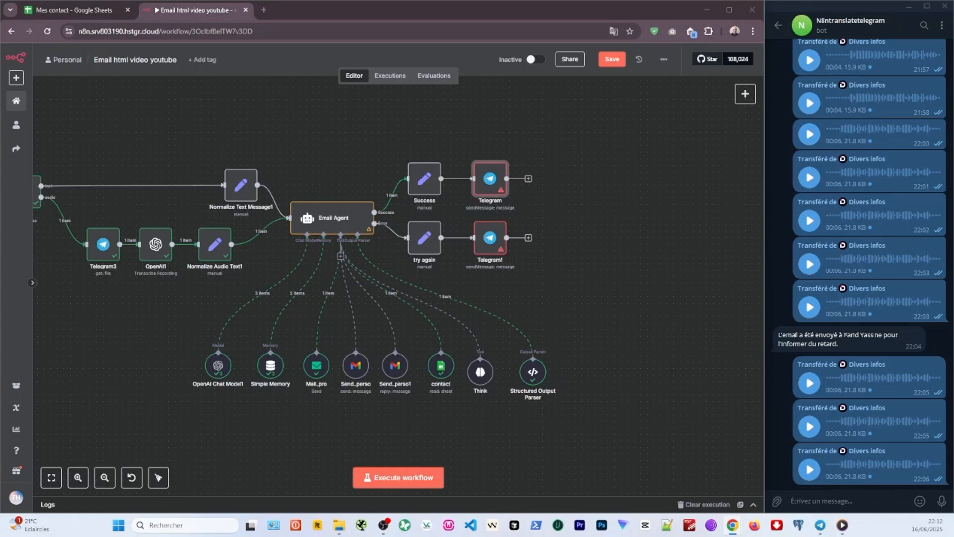
Set the Telegram node's Chat ID to {{ $('Telegram Trigger1').item.json.message.chat.id }} and bring up the Email Agent's output as the source for its Text.
double_click(489, 184)
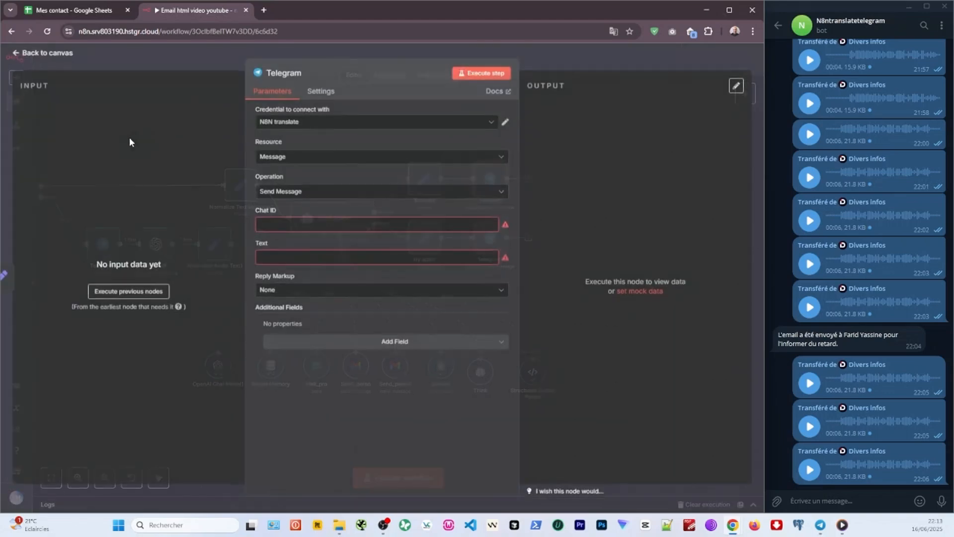
left_click(285, 224)
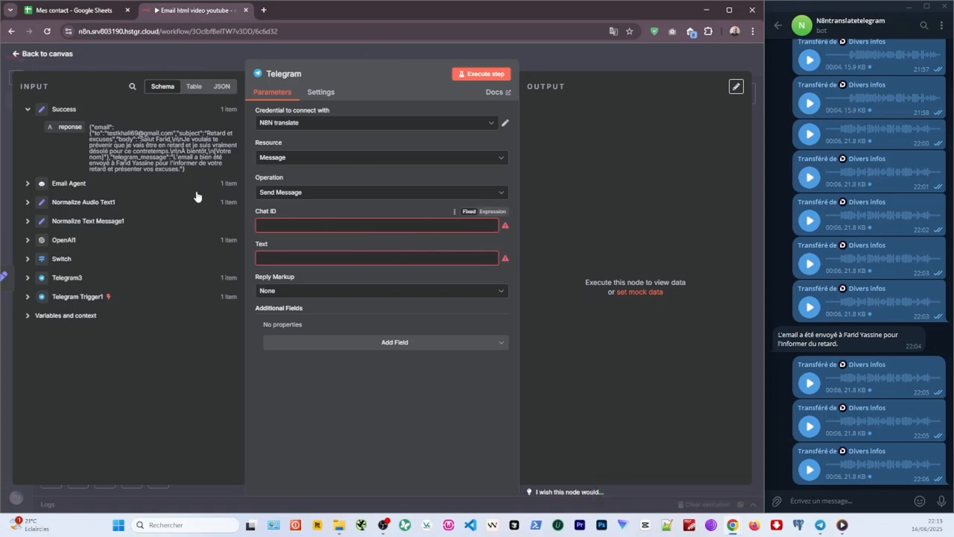
left_click(217, 87)
left_click(59, 110)
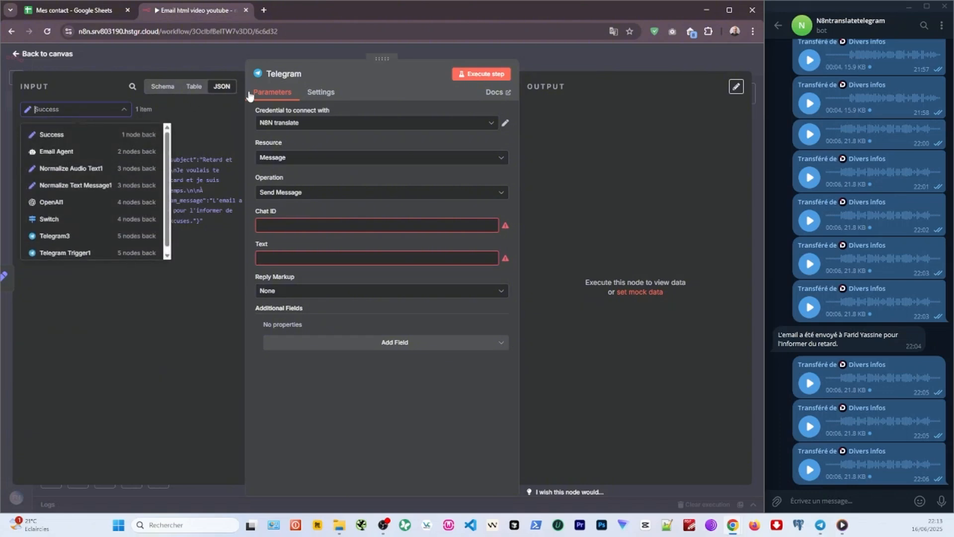
scroll(62, 246, "down", 1)
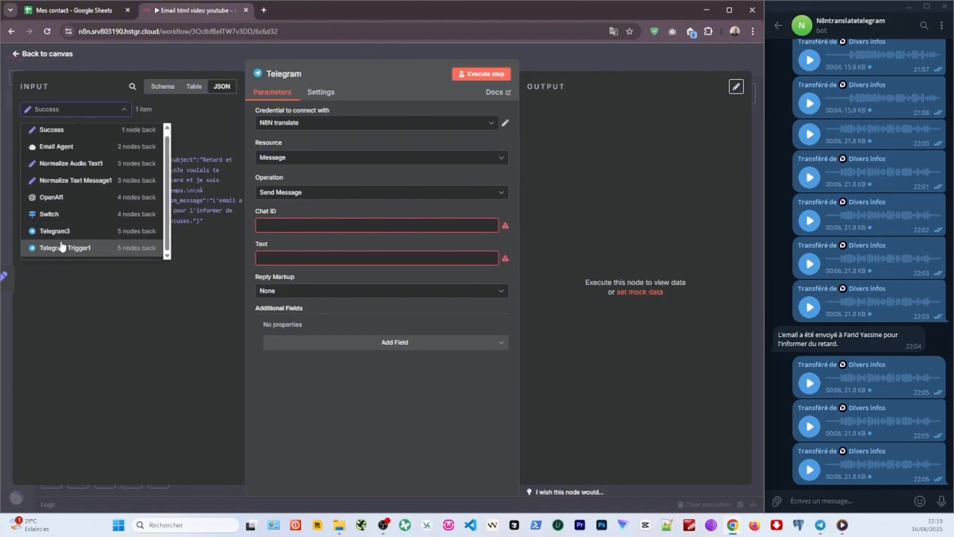
left_click(60, 248)
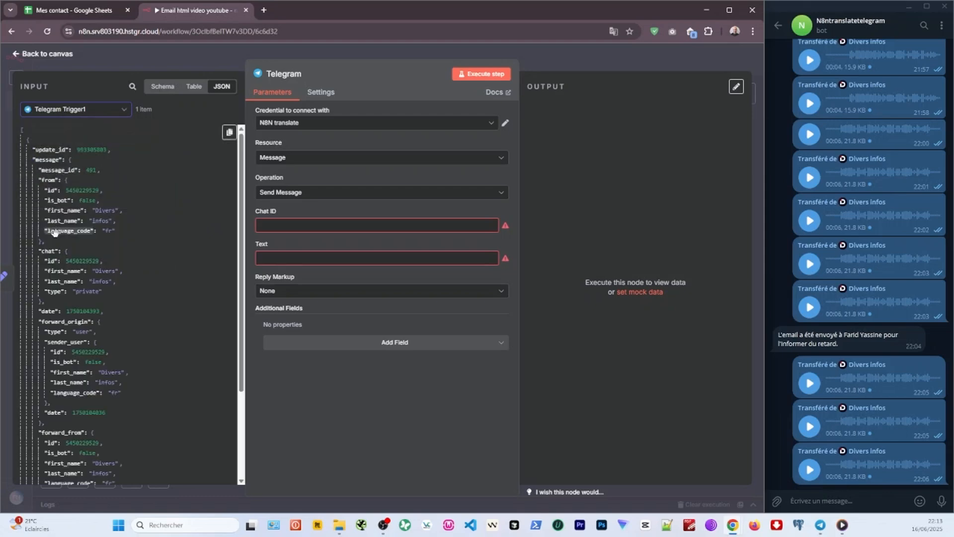
left_click_drag(52, 261, 378, 225)
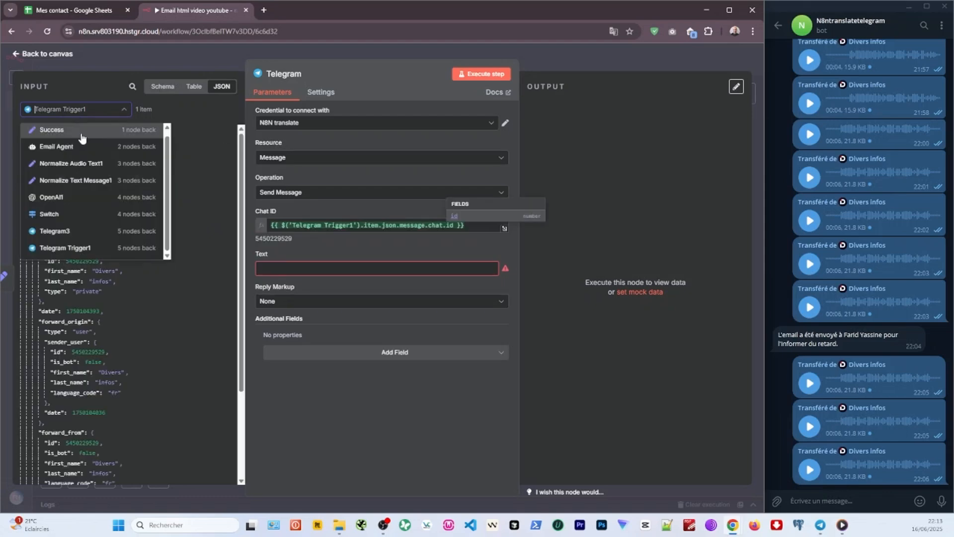
left_click(83, 134)
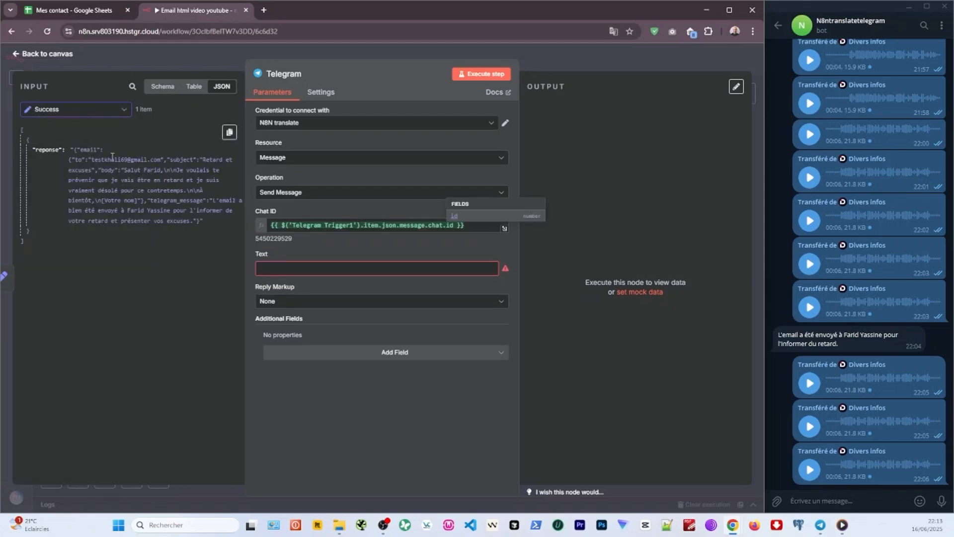
left_click(75, 109)
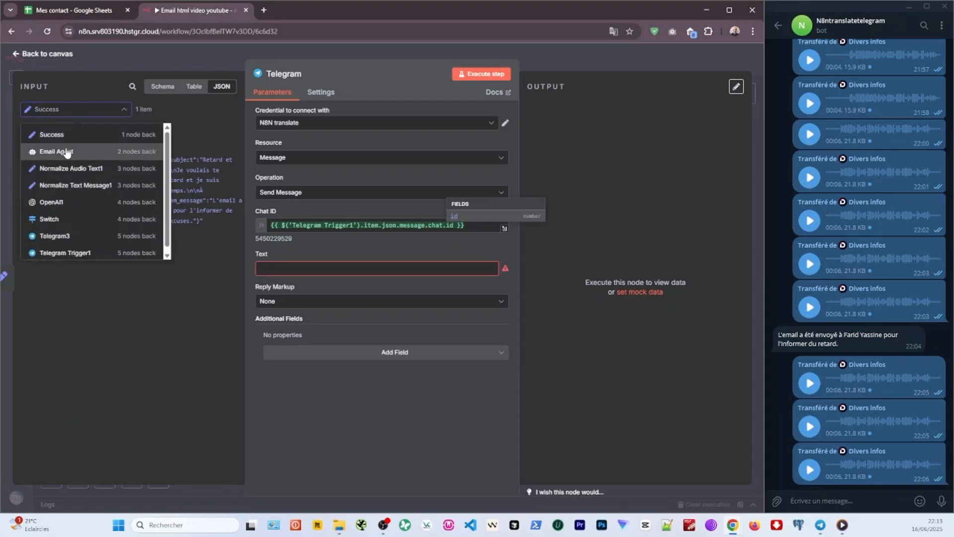
left_click(70, 150)
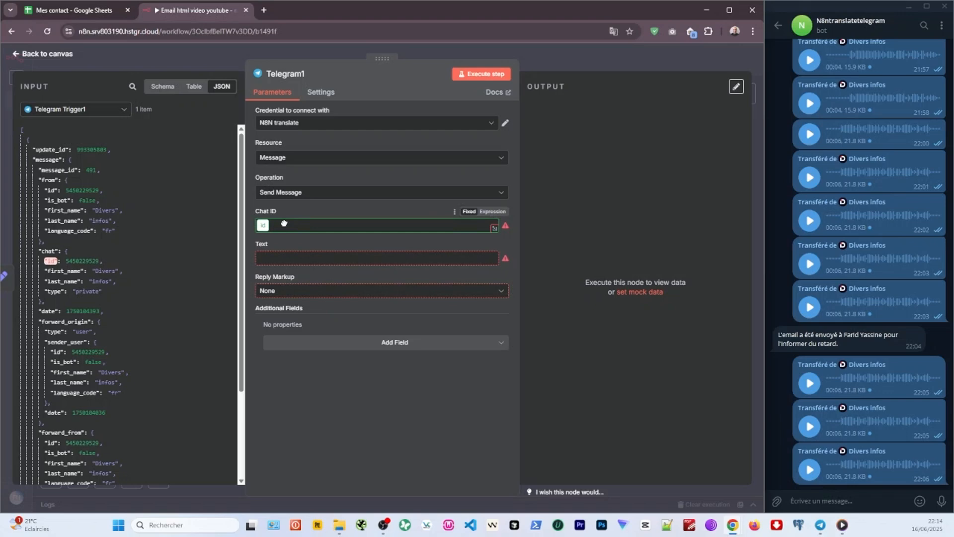
Set the Telegram1 node's Chat ID to {{ $('Telegram Trigger1').item.json.message.chat.id }}.
left_click(453, 225)
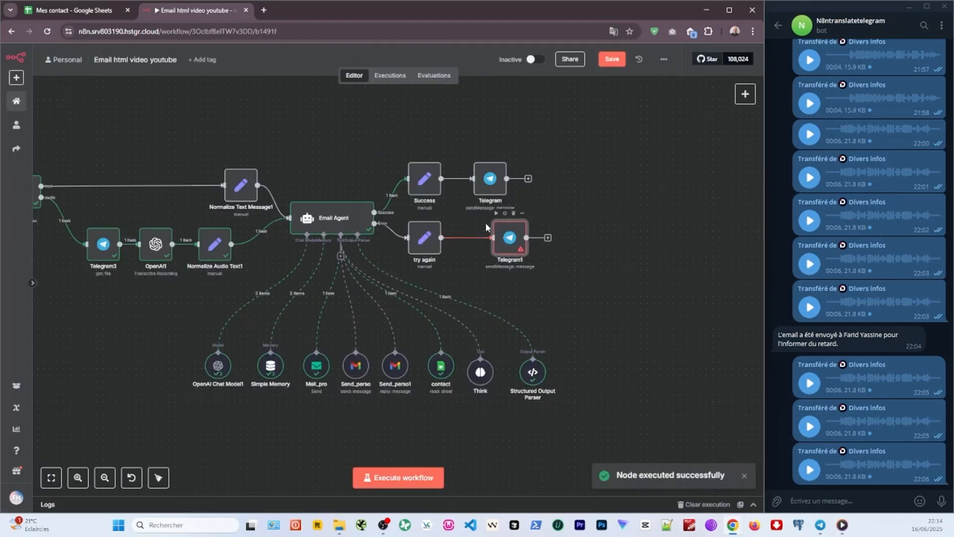
double_click(487, 224)
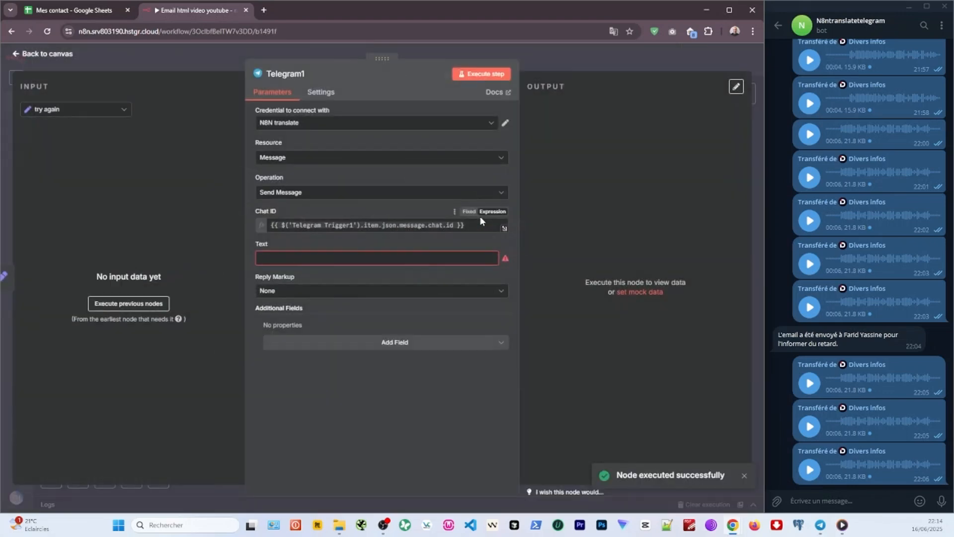
Test the workflow with the Telegram messages "ryrtyryrt" and "rtyryry", reloading the workflow page between the runs.
type("ryrtyr")
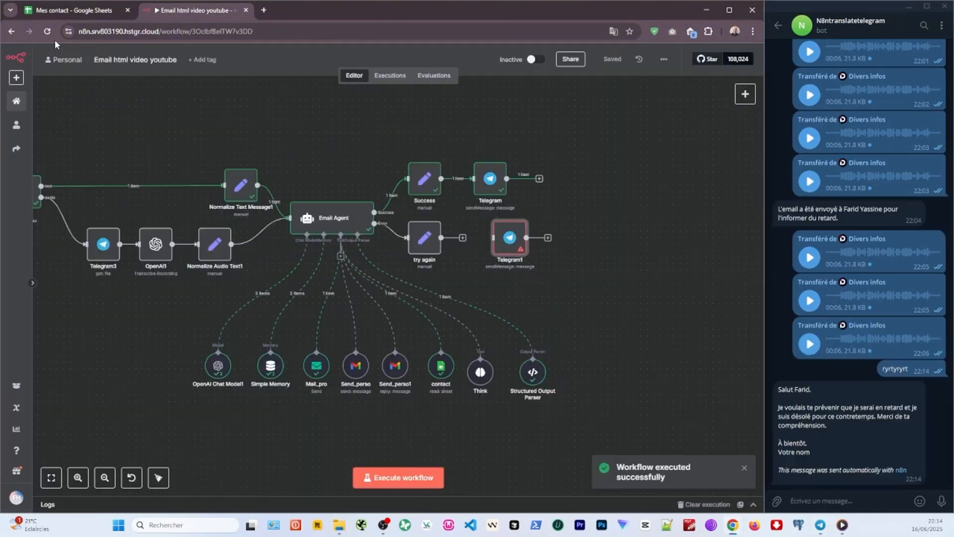
left_click(47, 31)
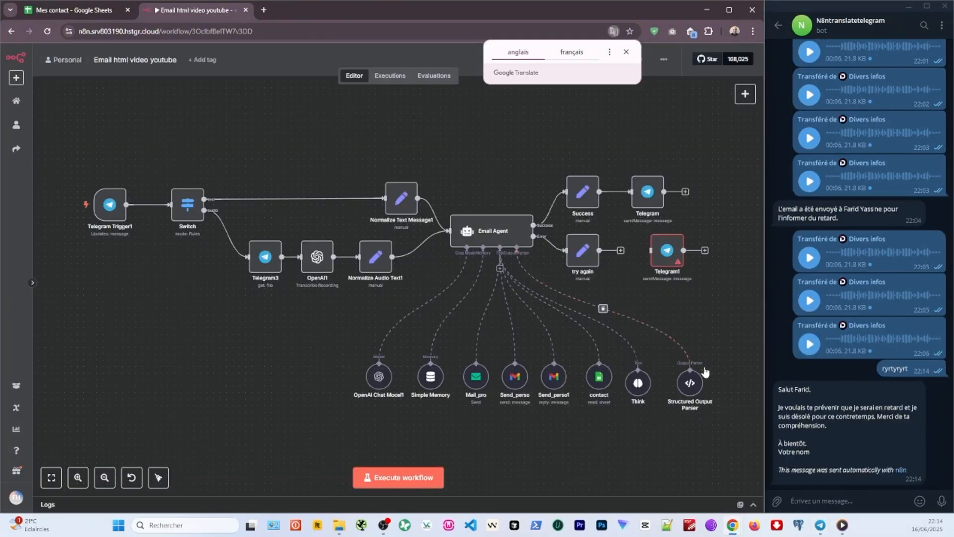
left_click(917, 501)
type("rtyryry")
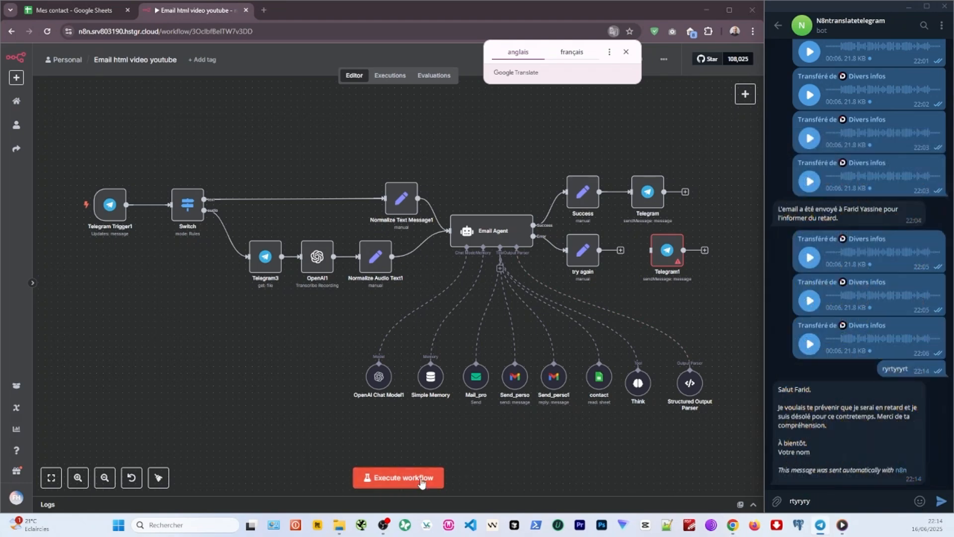
left_click(421, 478)
left_click(940, 501)
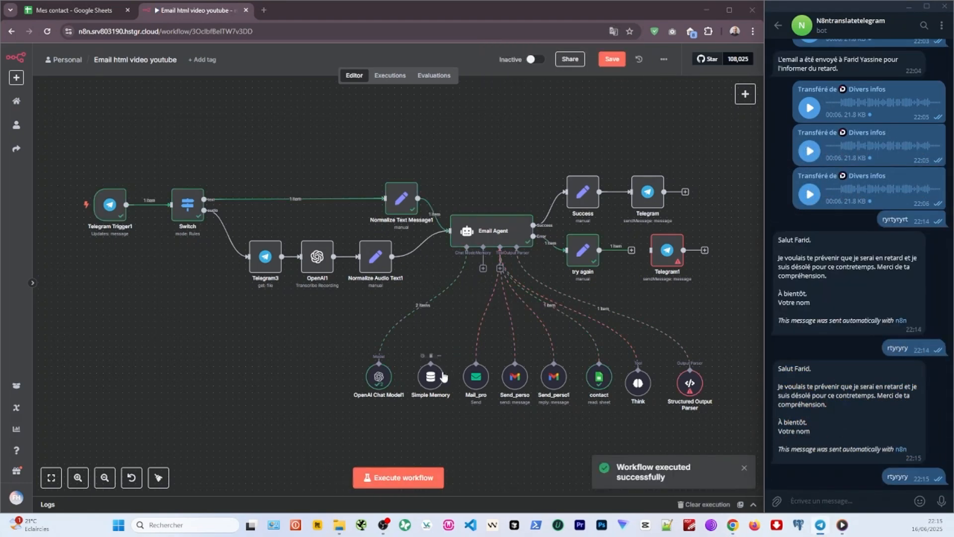
Map the try again node's reponse field into the Text of the Telegram1 node.
double_click(582, 250)
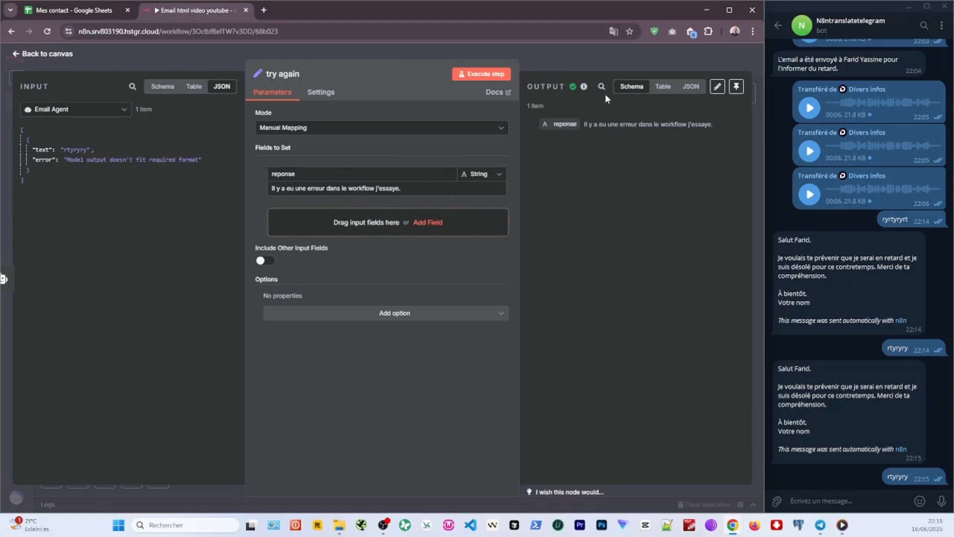
key("Escape")
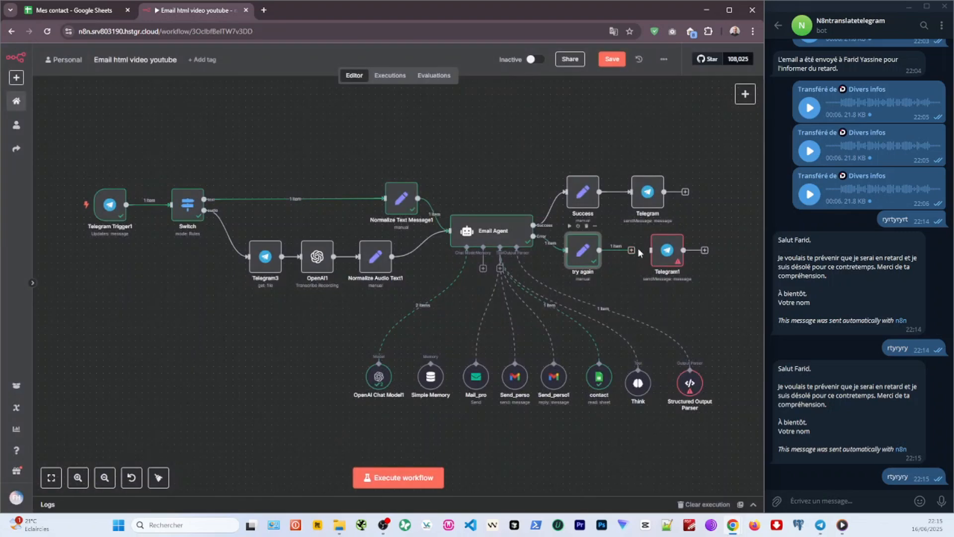
double_click(660, 248)
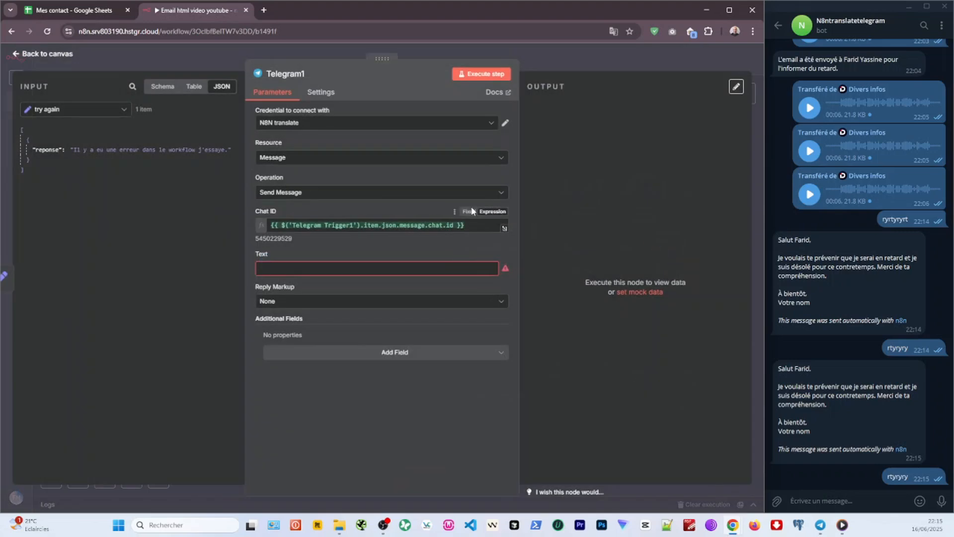
left_click_drag(47, 150, 278, 268)
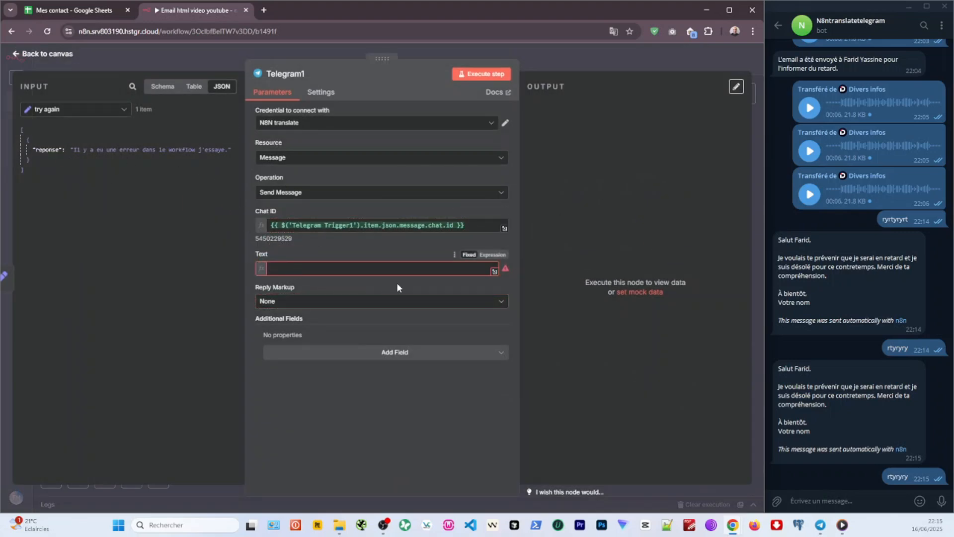
left_click(524, 62)
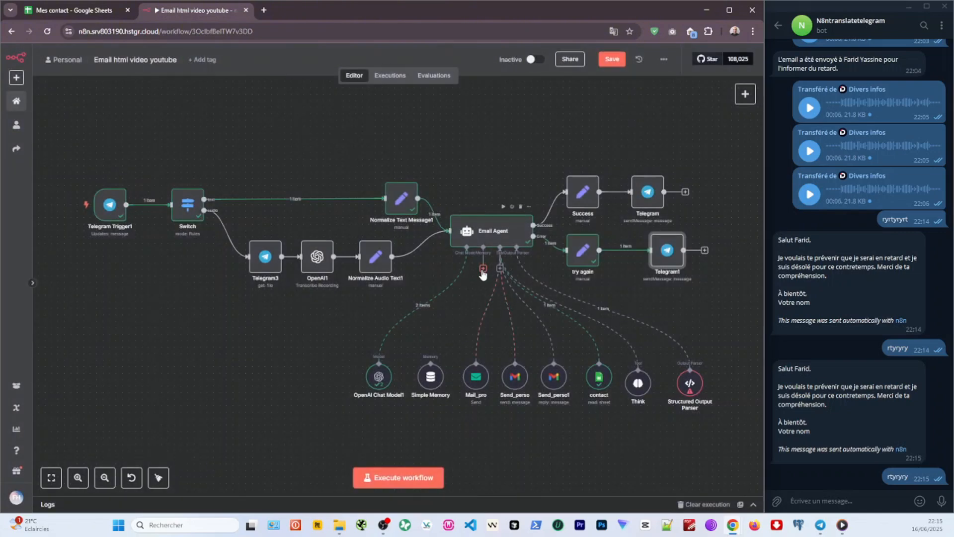
Connect Simple Memory to the Email Agent with a Context Window Length of 2 and save the workflow.
left_click_drag(483, 269, 430, 364)
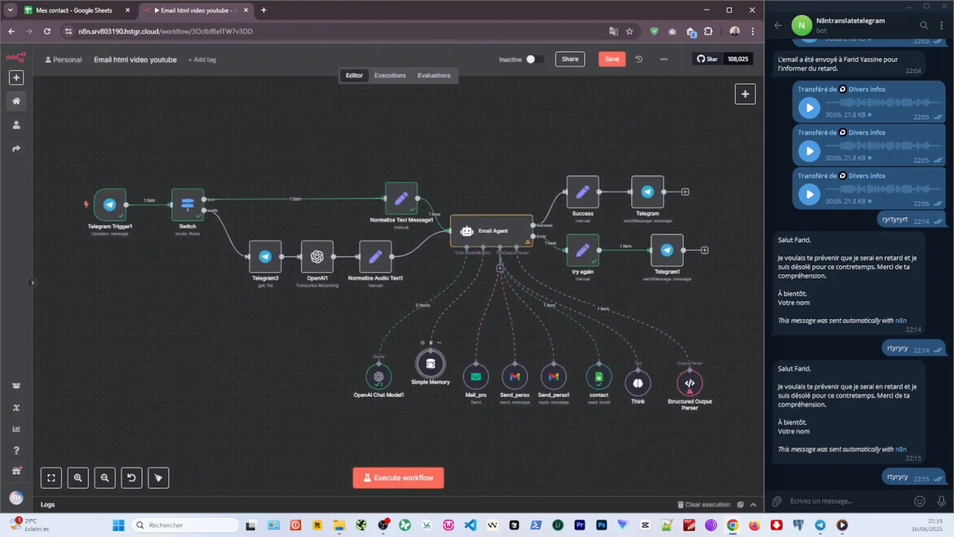
double_click(430, 364)
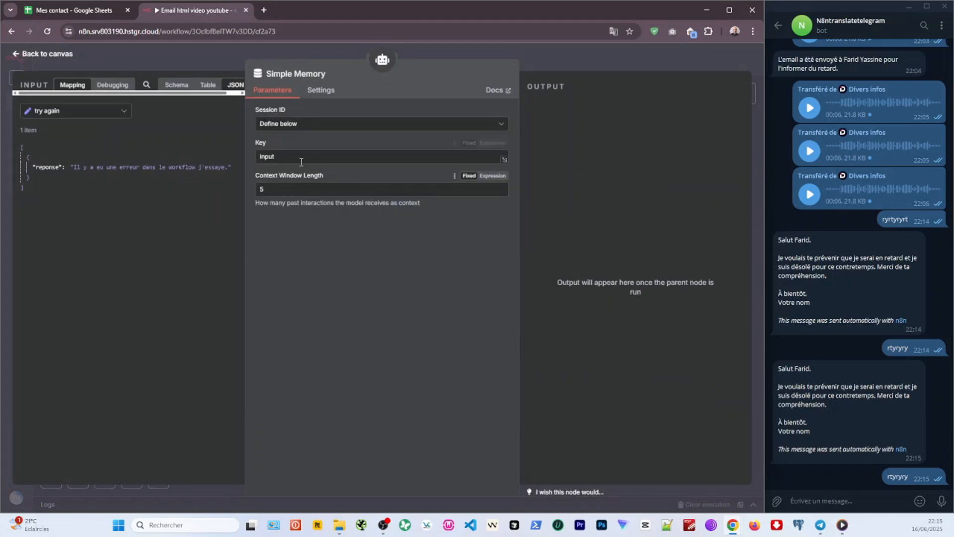
left_click_drag(276, 190, 200, 173)
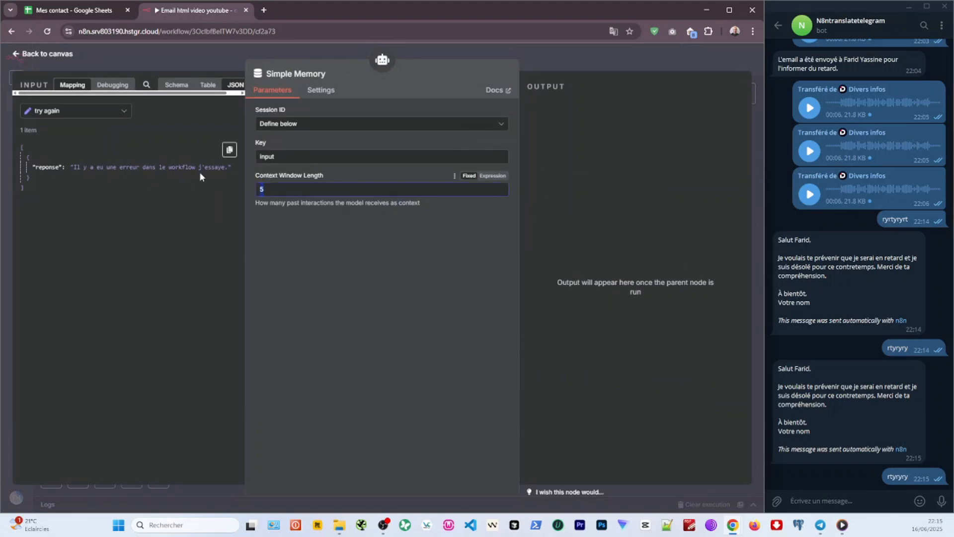
type("2")
left_click(539, 60)
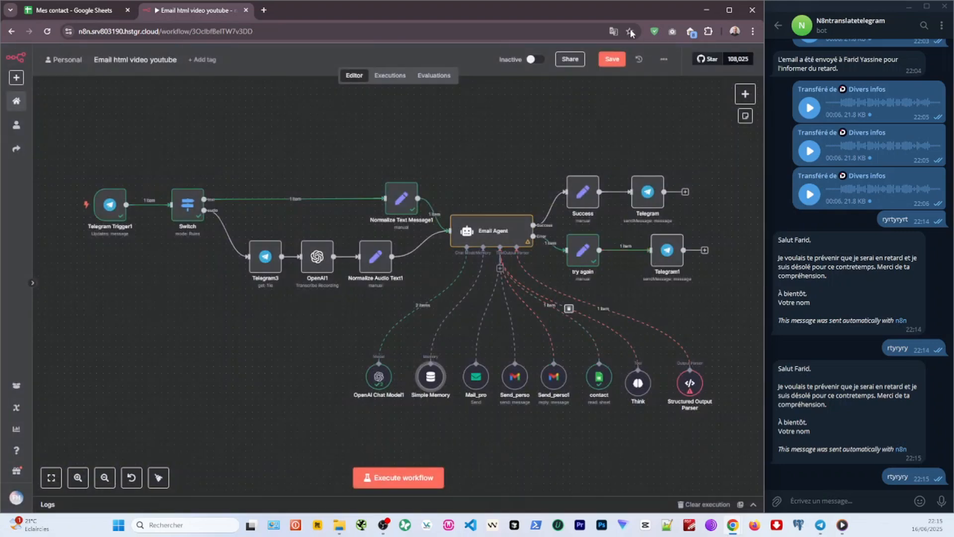
left_click(617, 59)
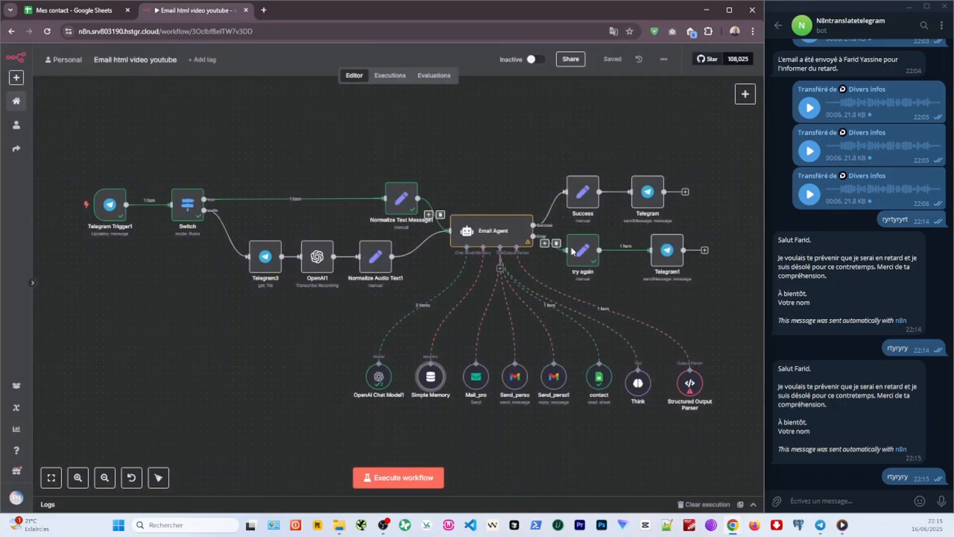
Send the Telegram bot a 19-second voice message requesting an email to a contact about the finished video, and execute the workflow.
left_click_drag(715, 285, 653, 277)
scroll(679, 272, "down", 1)
left_click(55, 14)
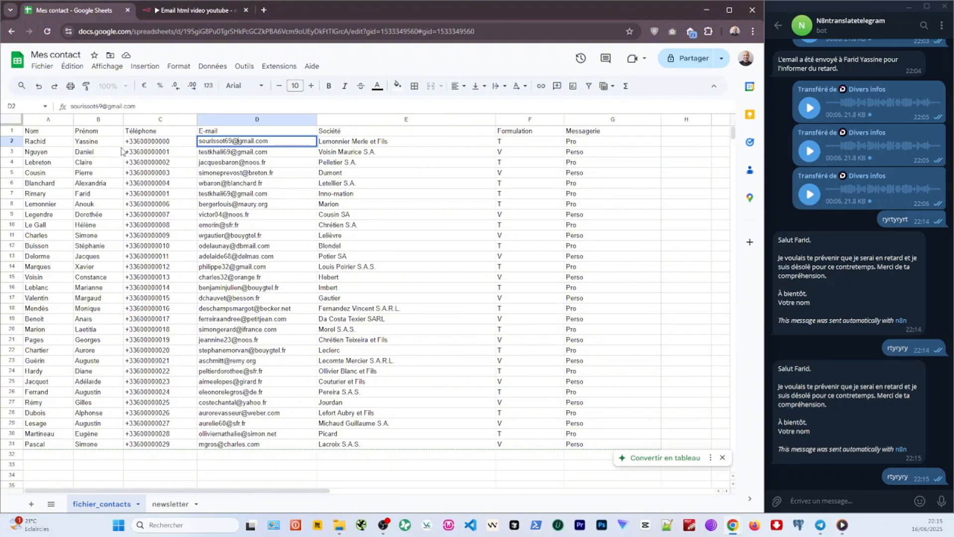
left_click(188, 10)
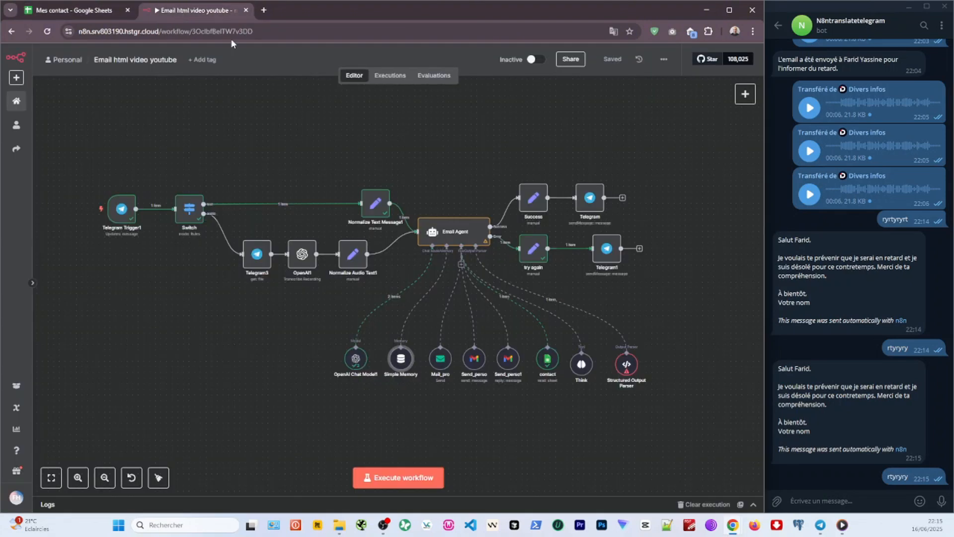
left_click_drag(940, 500, 939, 500)
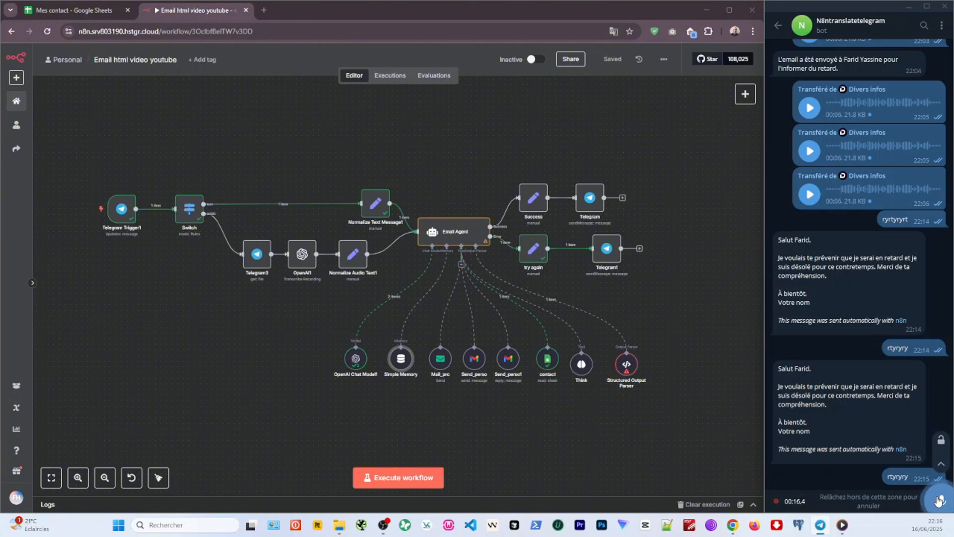
left_click_drag(939, 500, 939, 501)
left_click(422, 477)
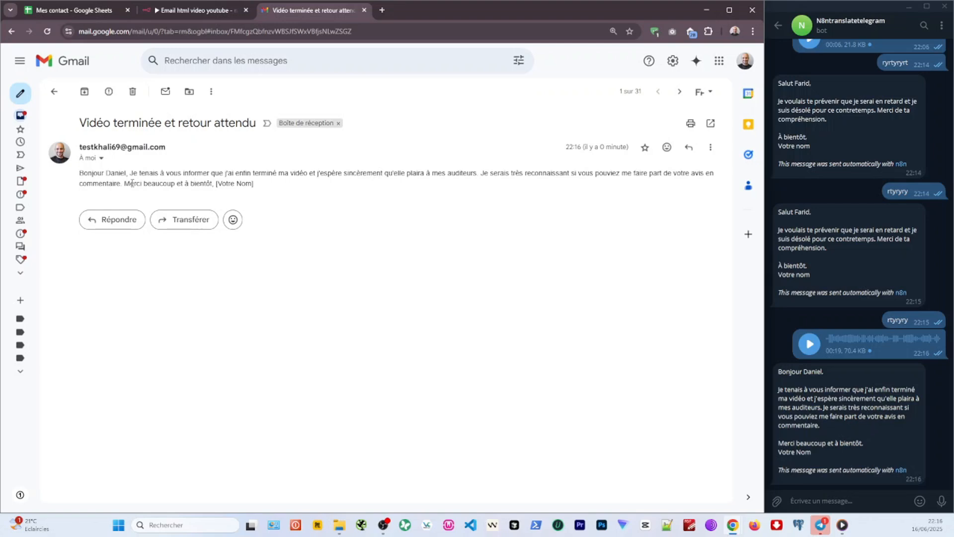
Review the body and closing of the "Vidéo terminée et retour attendu" email in Gmail, and return to the n8n workflow.
left_click_drag(131, 184, 258, 185)
left_click(307, 258)
left_click(251, 6)
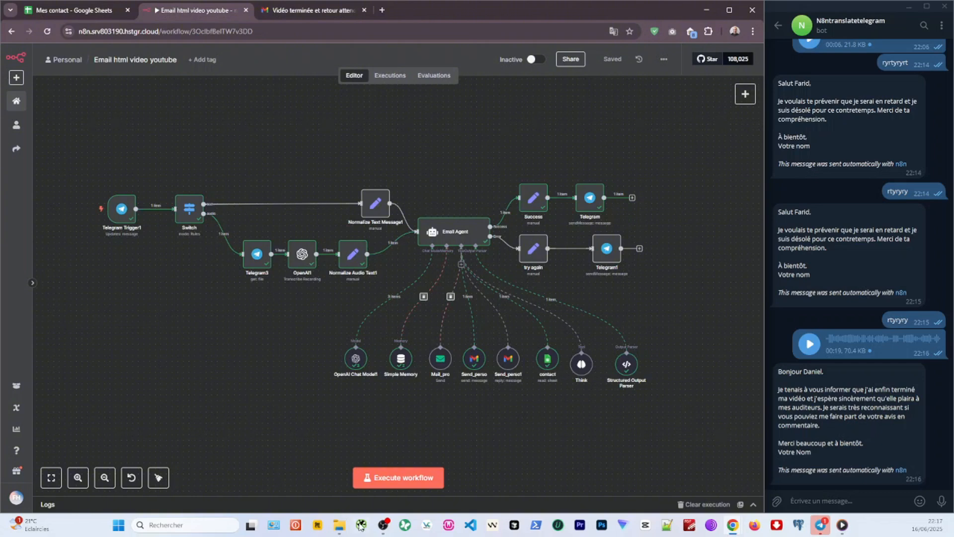
left_click(384, 528)
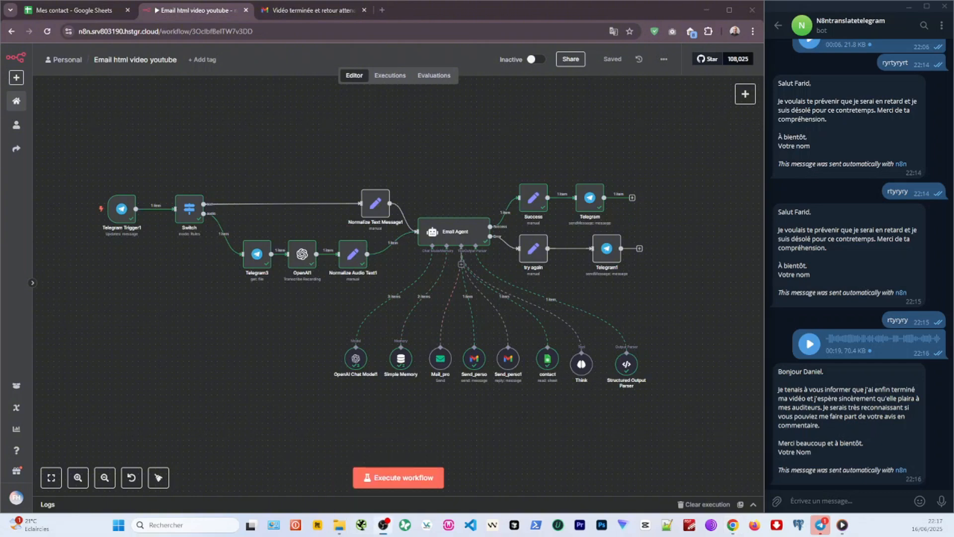